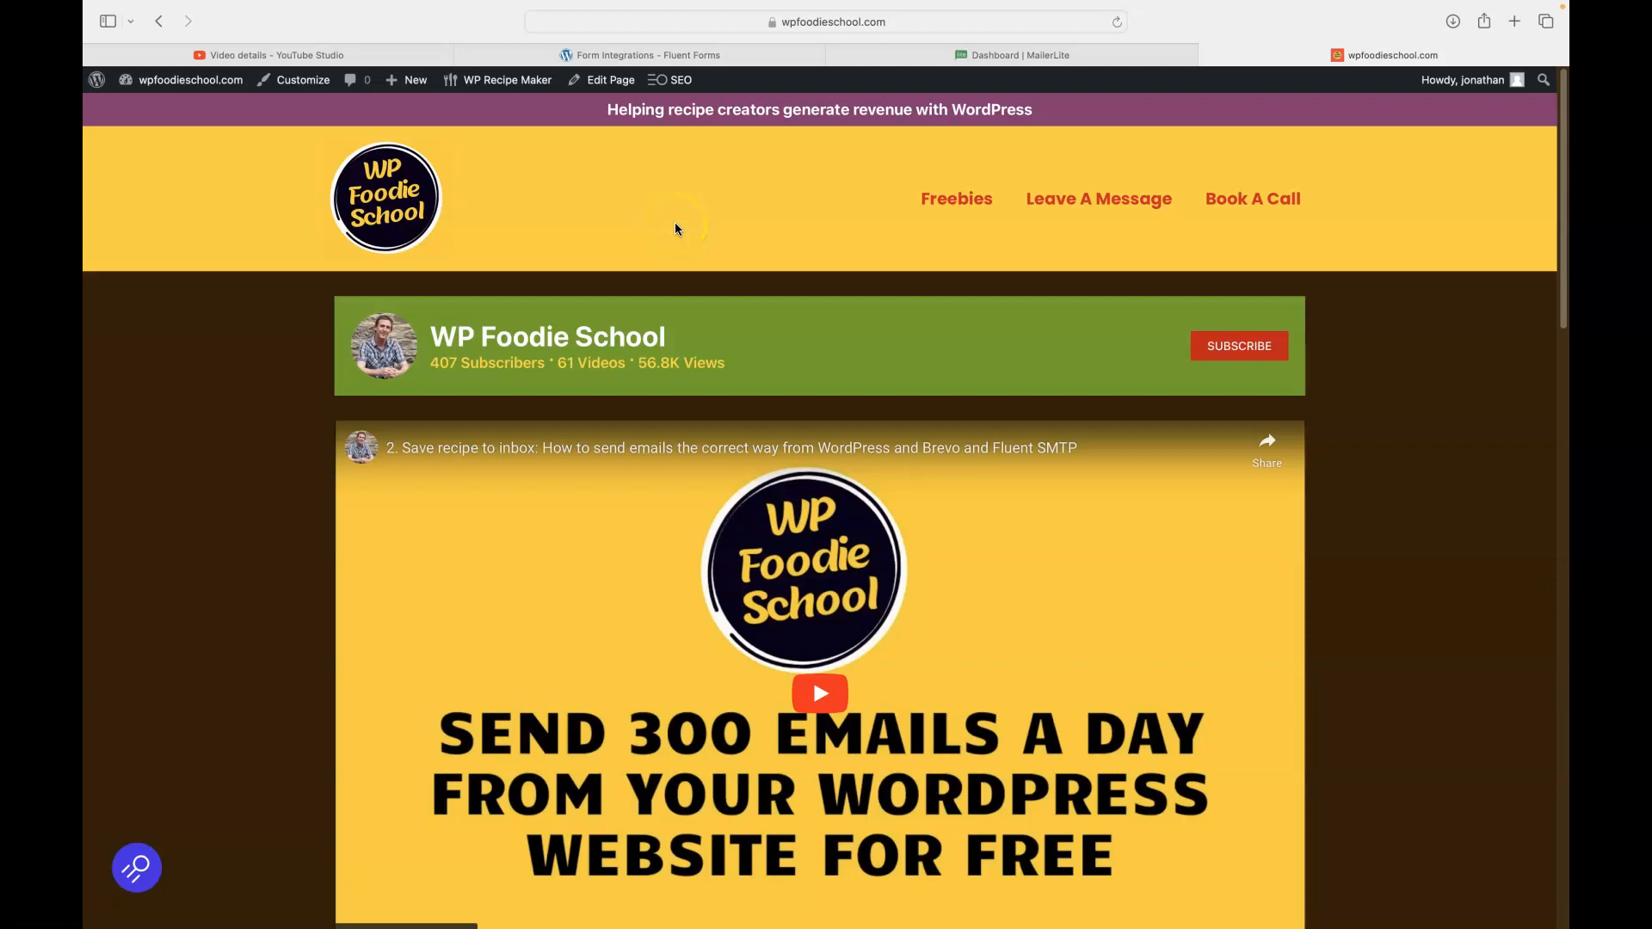
- Open the test subscriber's MailerLite profile to check its 'Versatile veg soup' recipe title and URL
left_click(1023, 57)
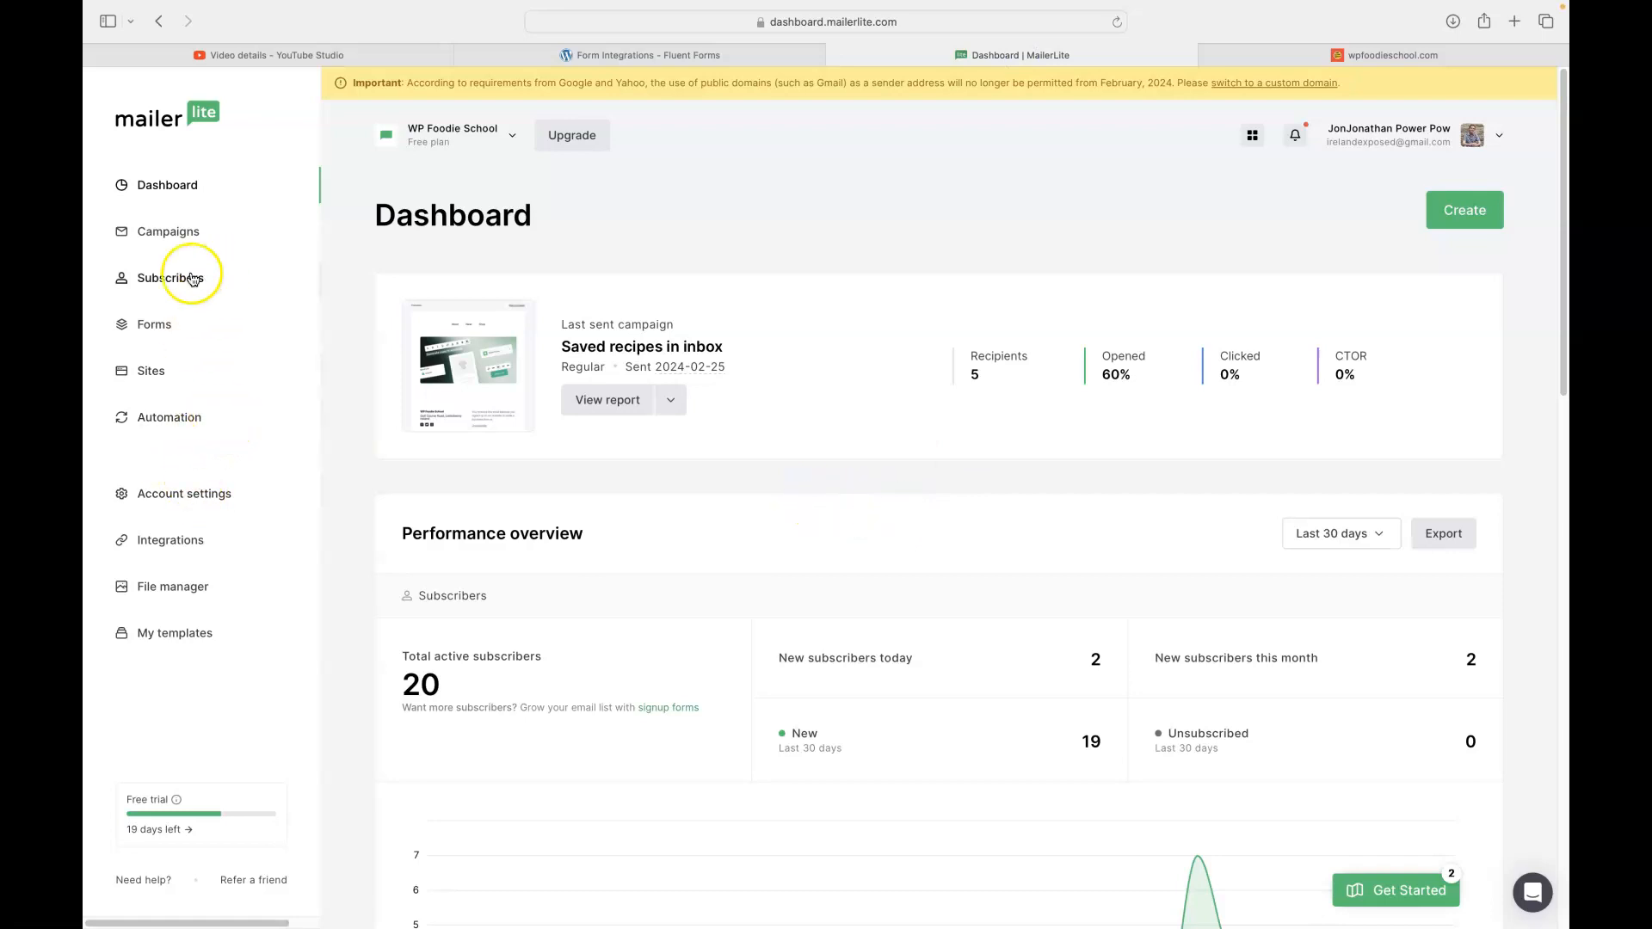
left_click(158, 282)
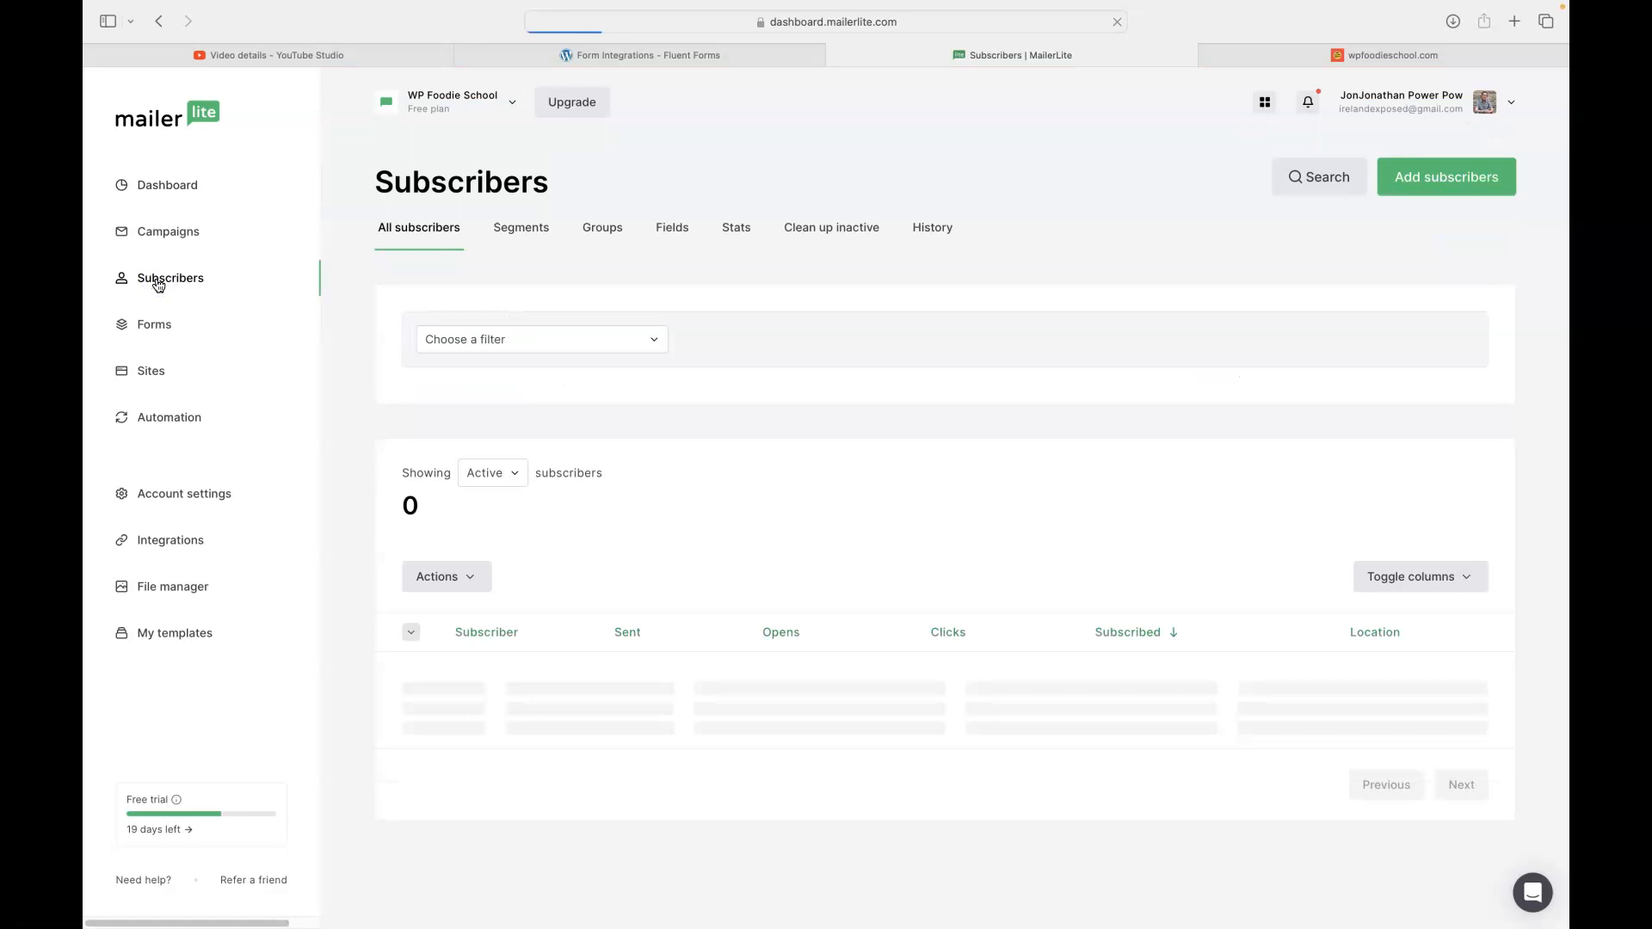
scroll(774, 462, "down", 2)
left_click(523, 594)
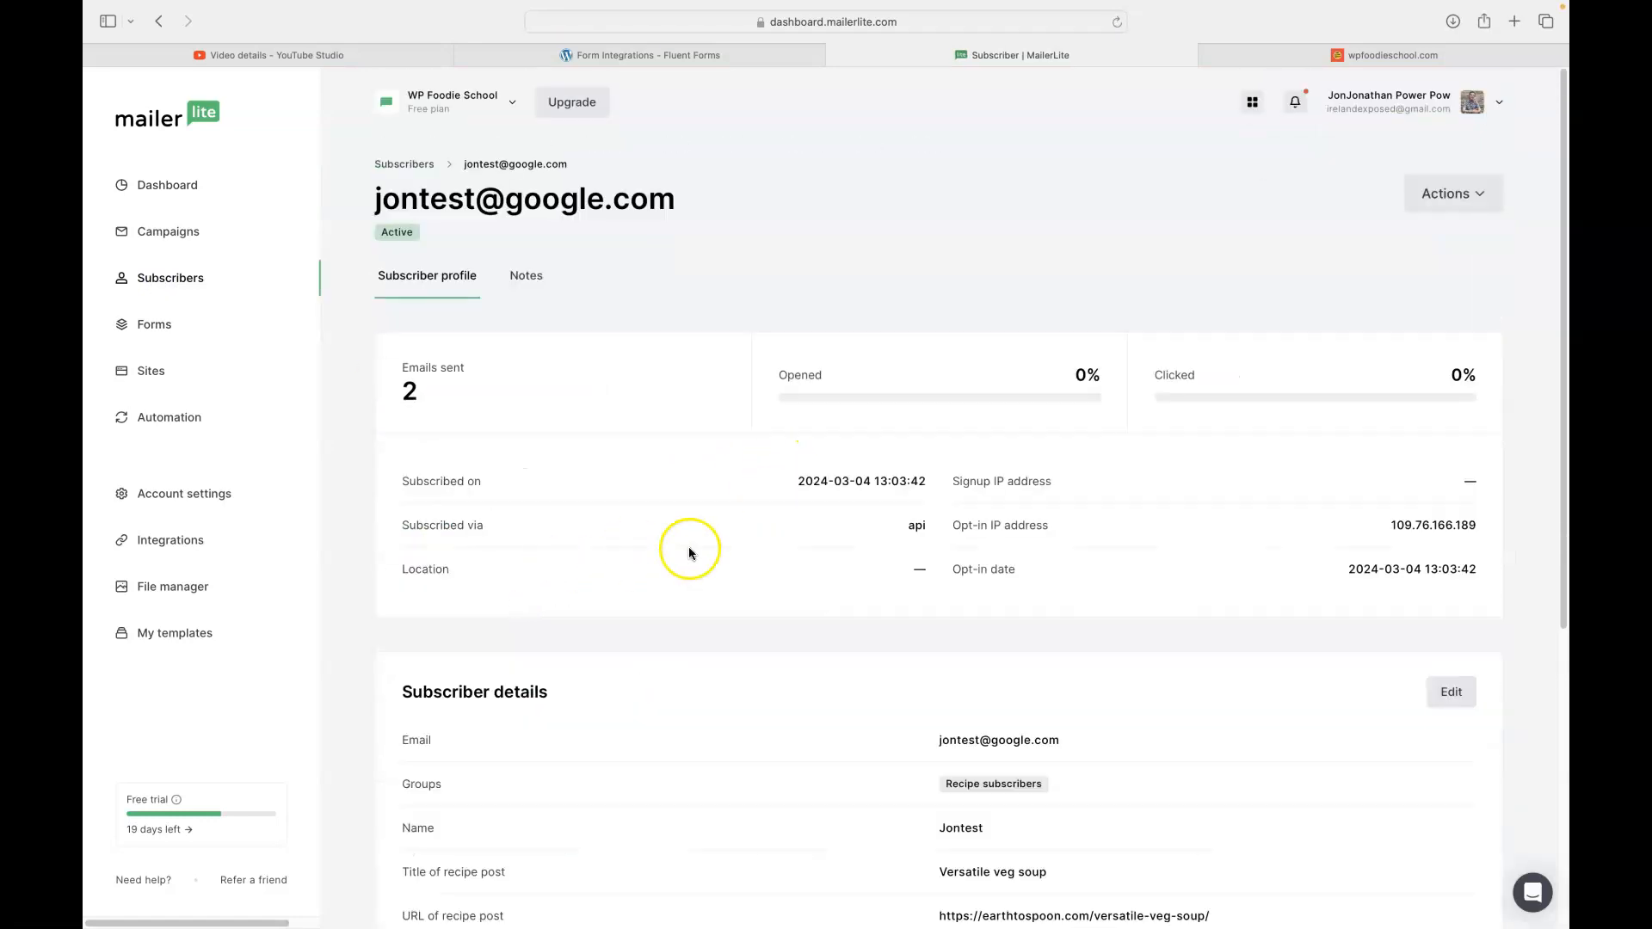
scroll(704, 540, "down", 1)
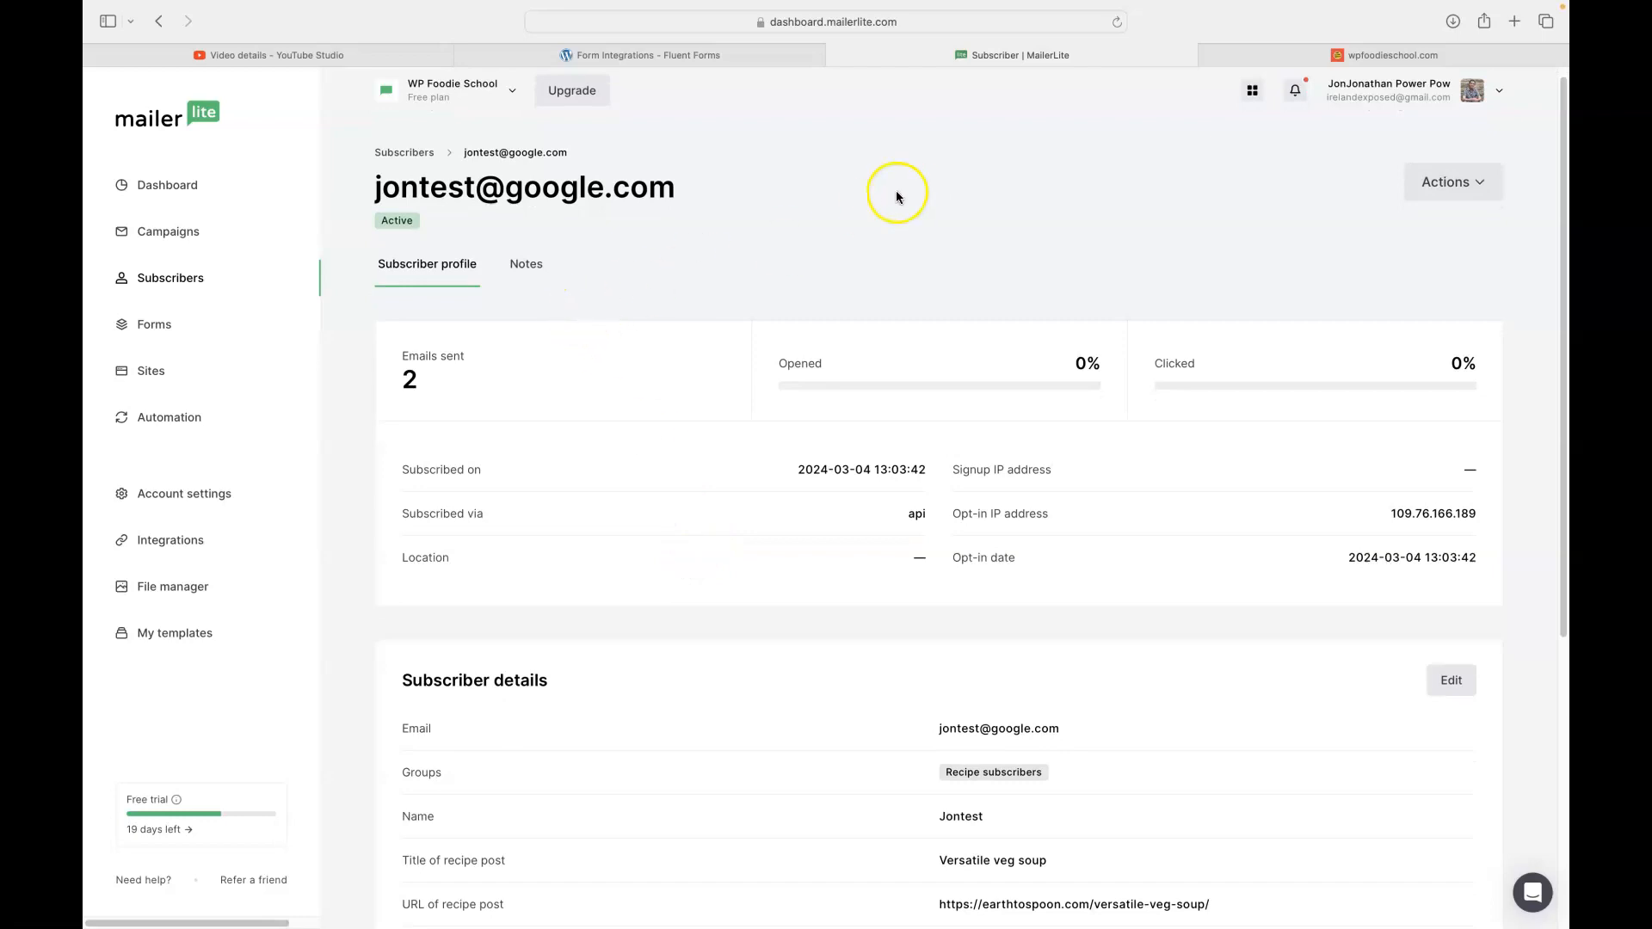
scroll(748, 219, "down", 4)
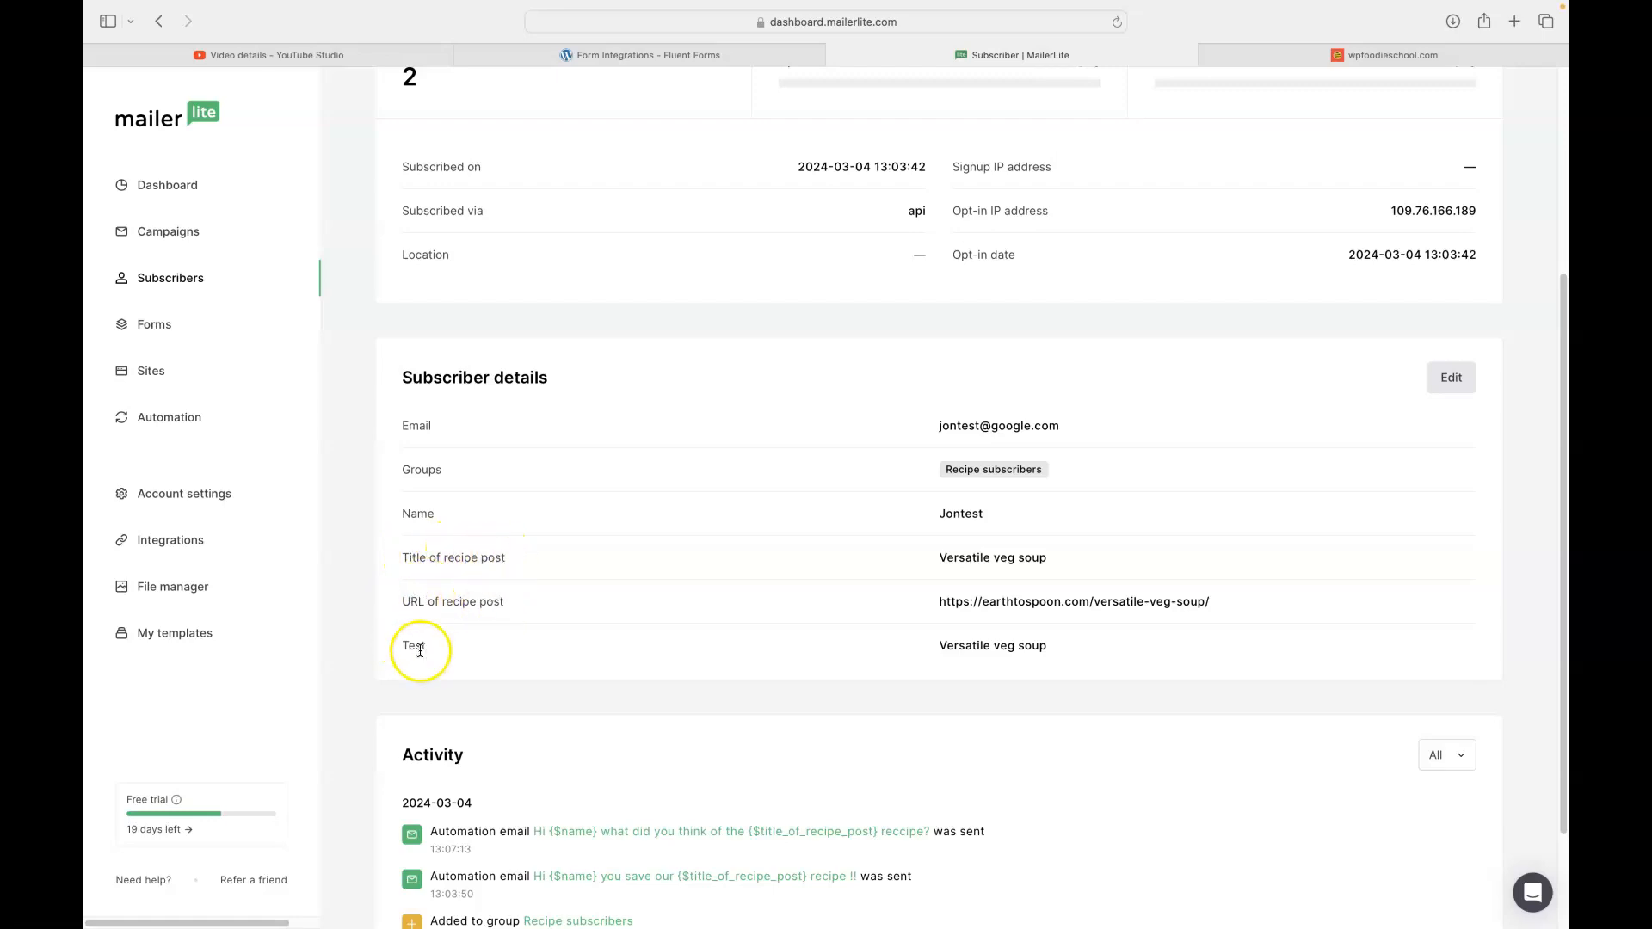
scroll(732, 592, "up", 5)
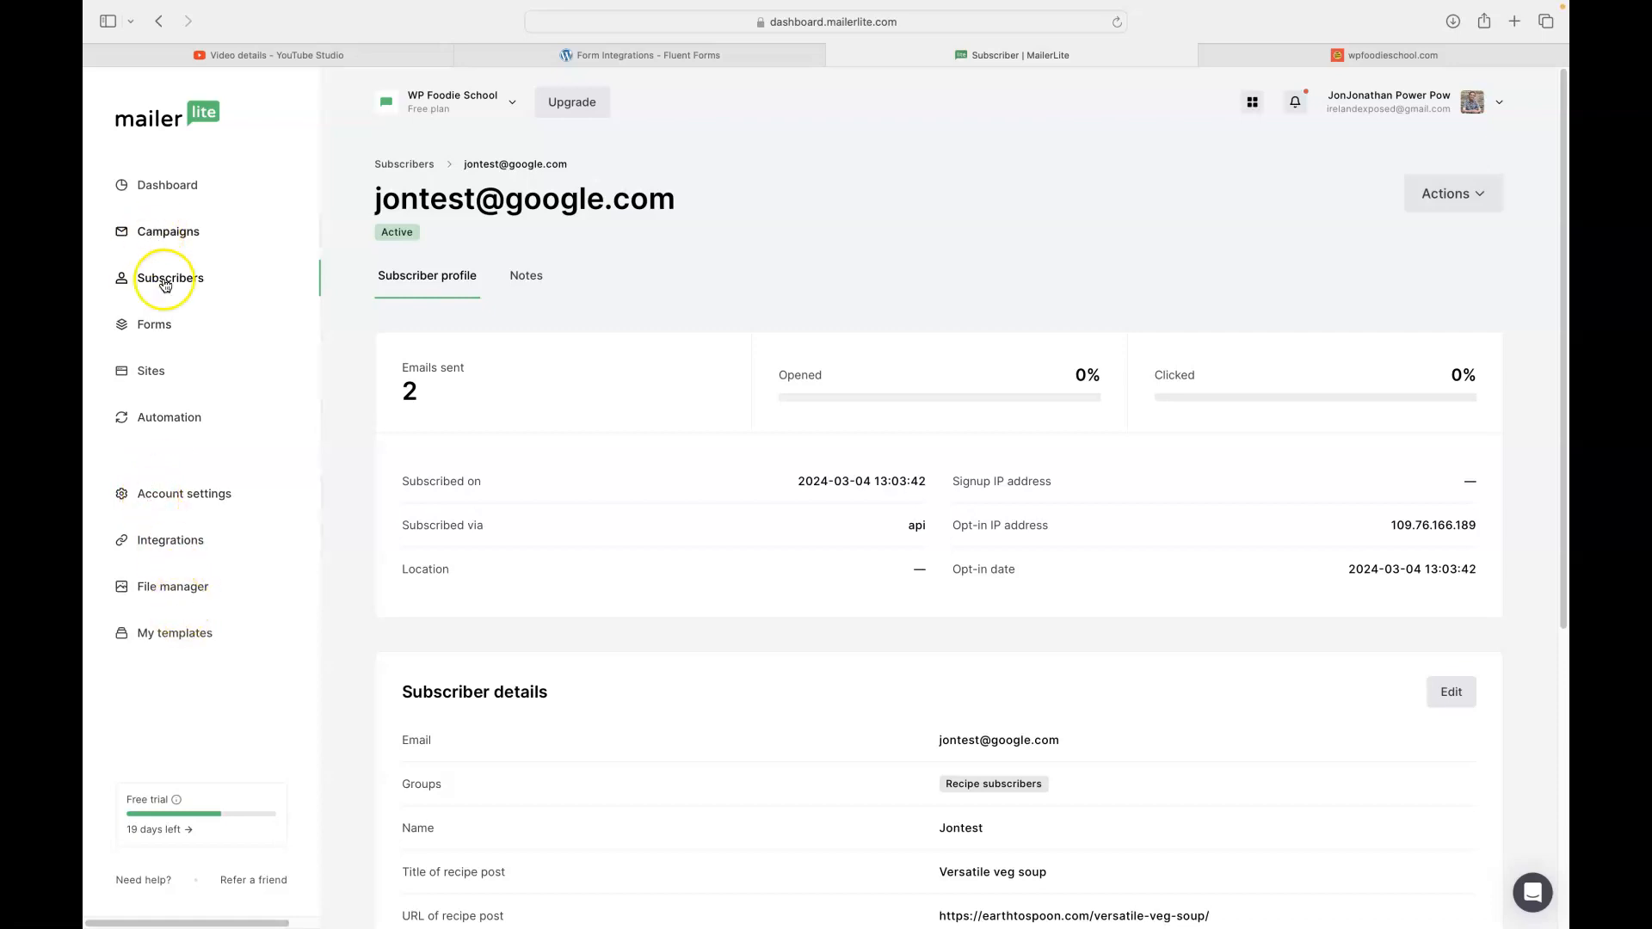
- Delete the URL of recipe post, Title of recipe post and Test custom fields
left_click(166, 282)
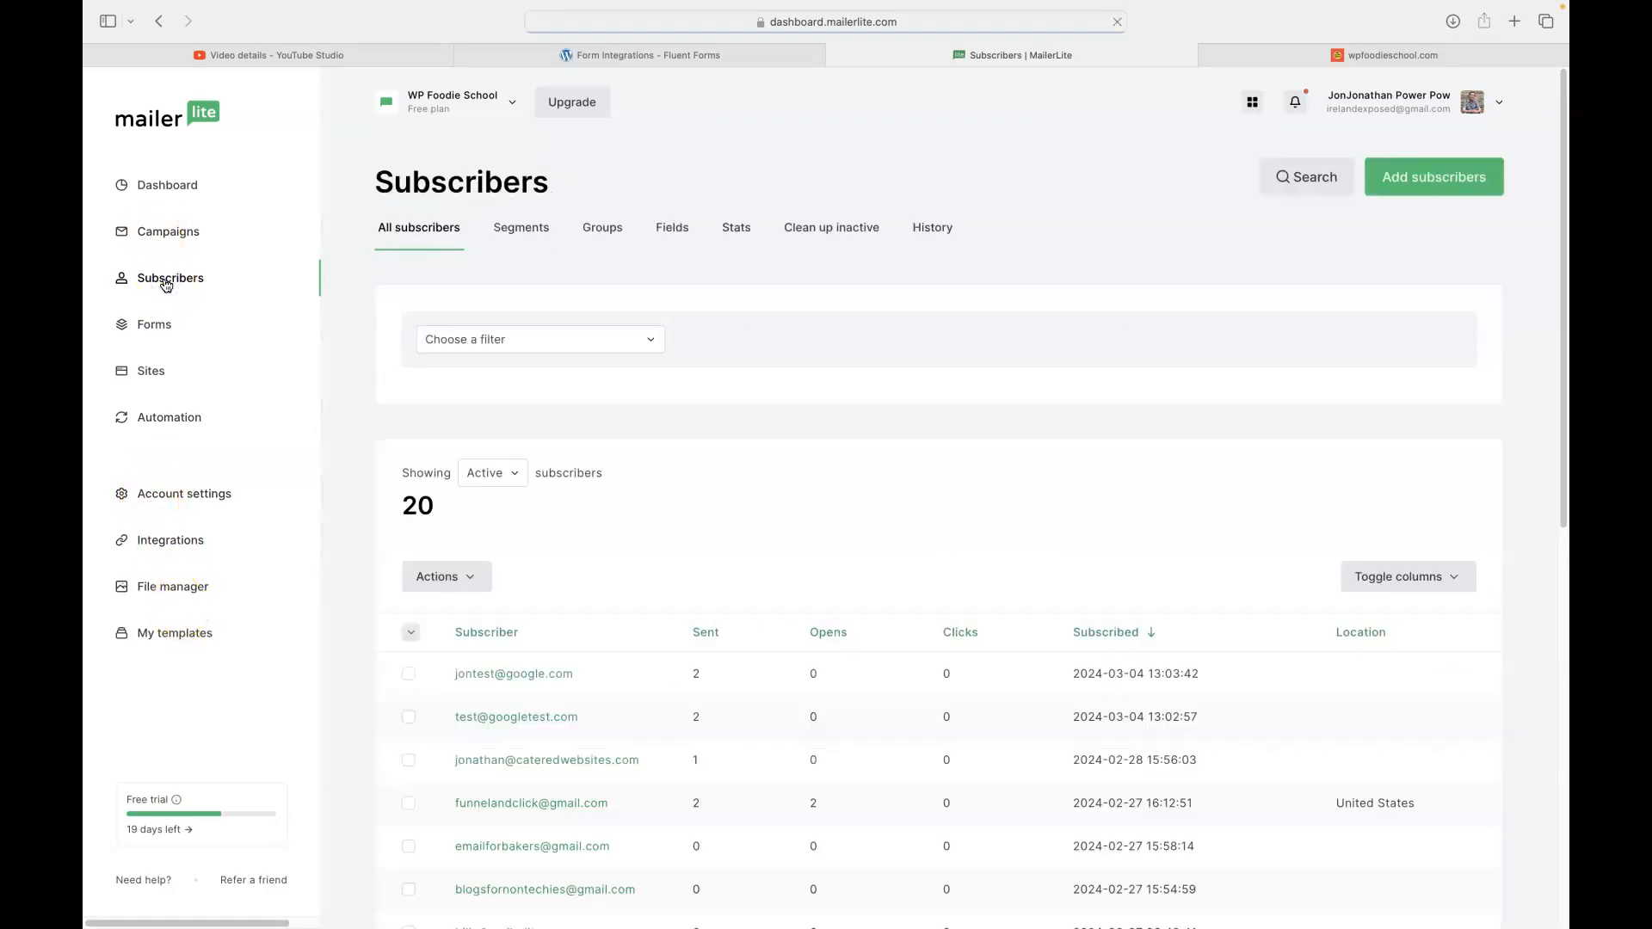
left_click(670, 231)
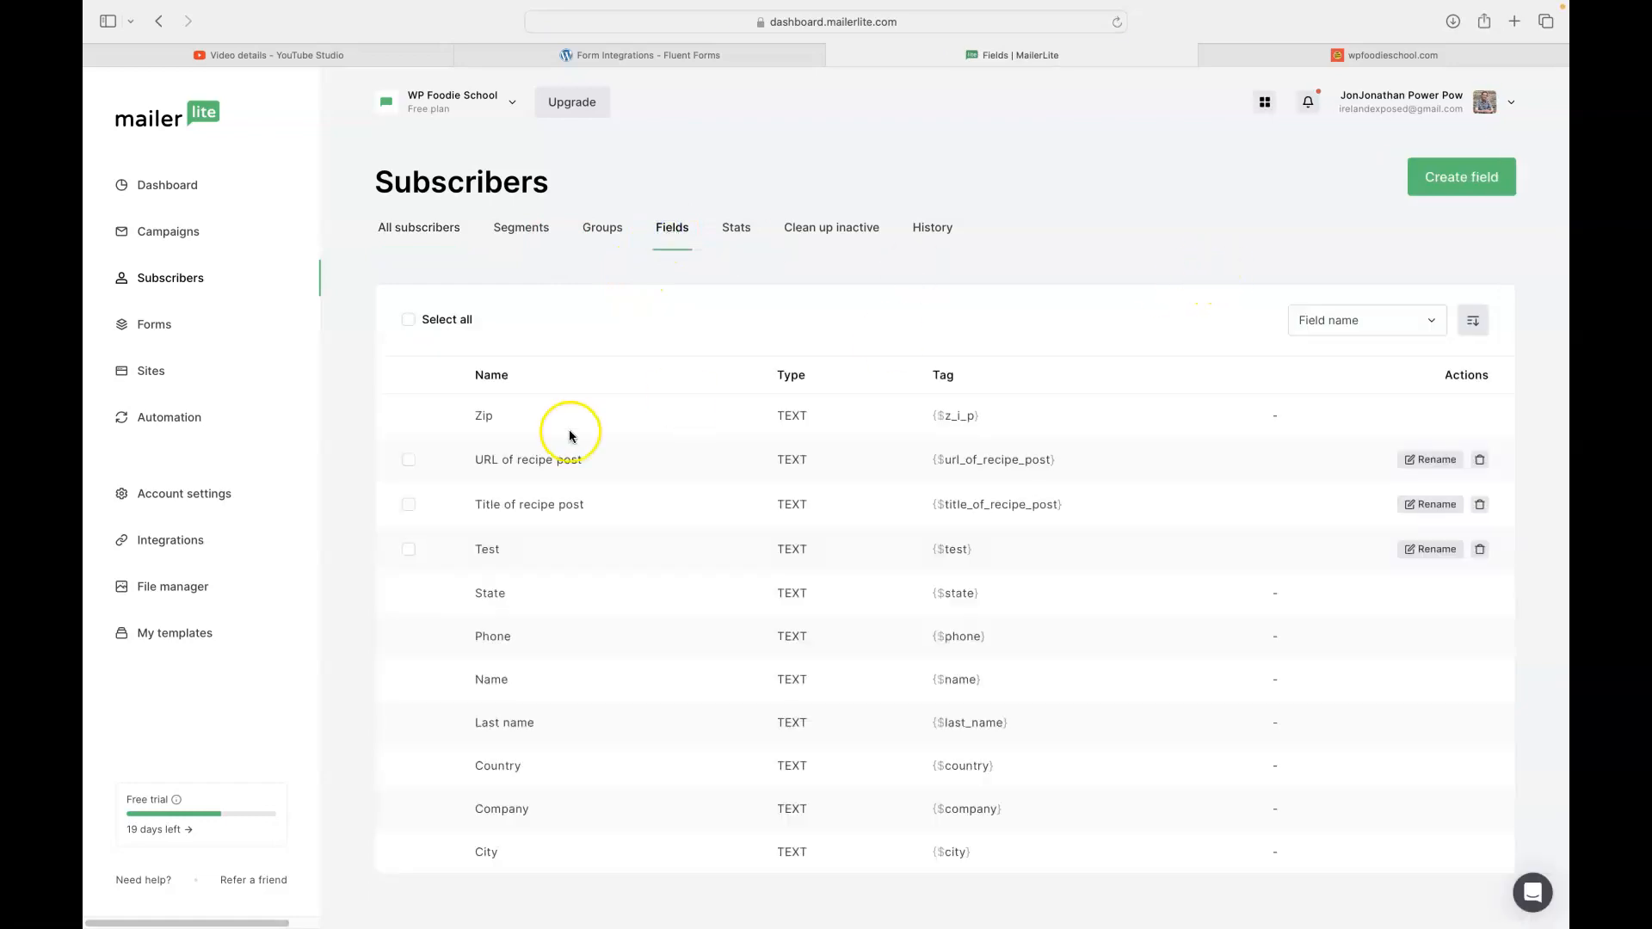
left_click(410, 460)
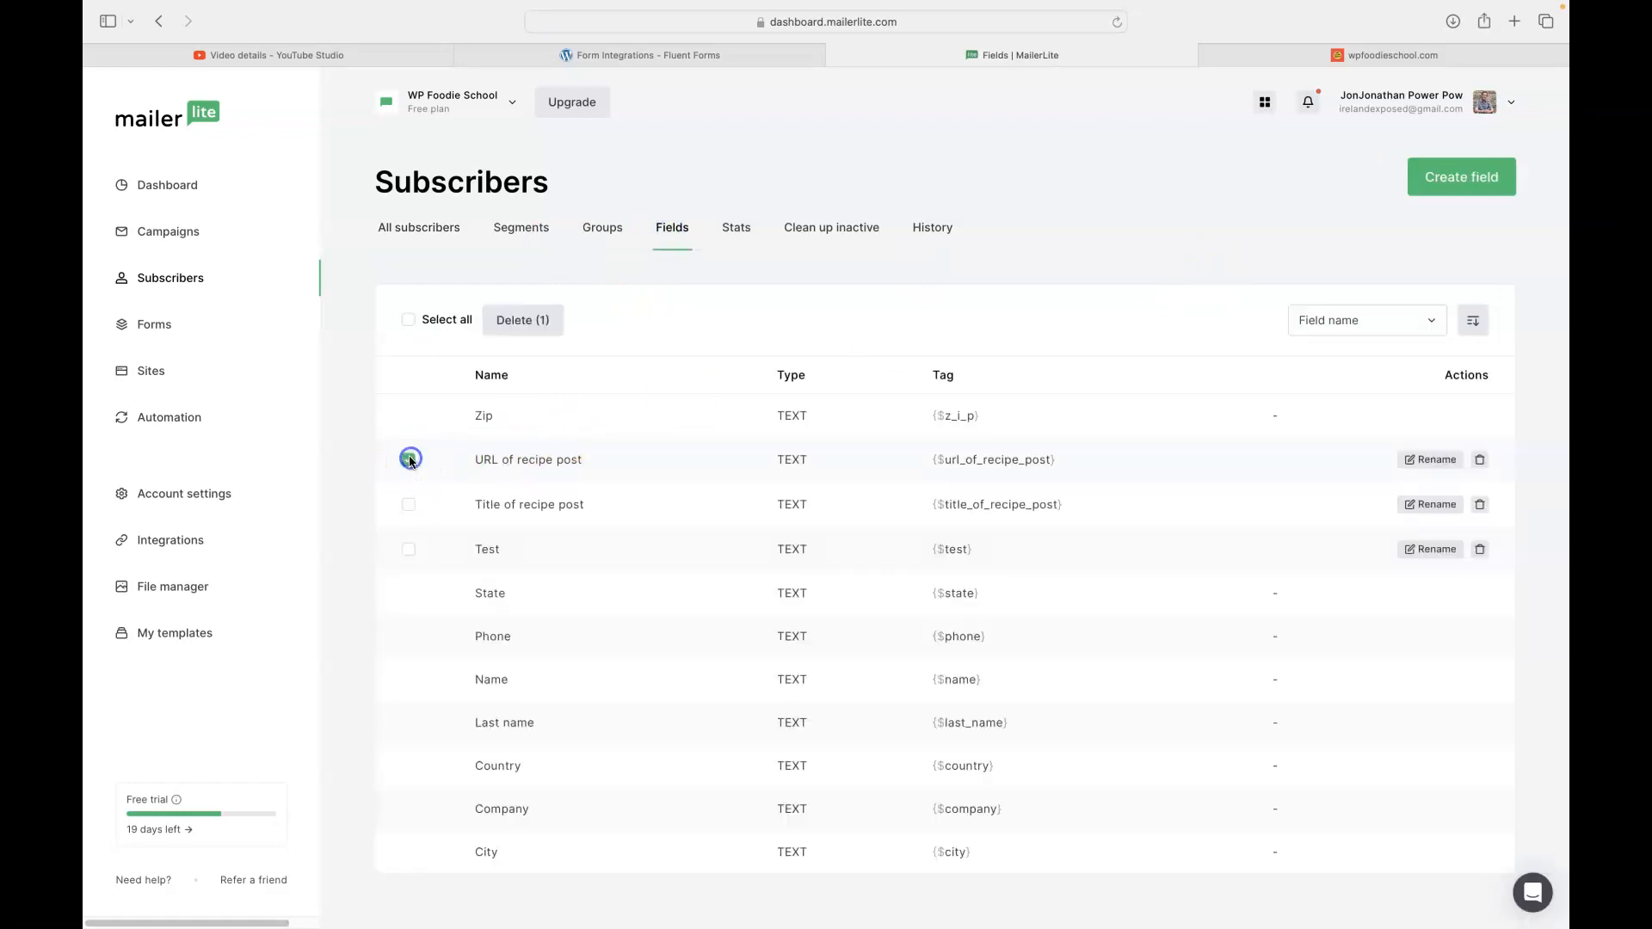
left_click(411, 504)
left_click(407, 549)
left_click(523, 324)
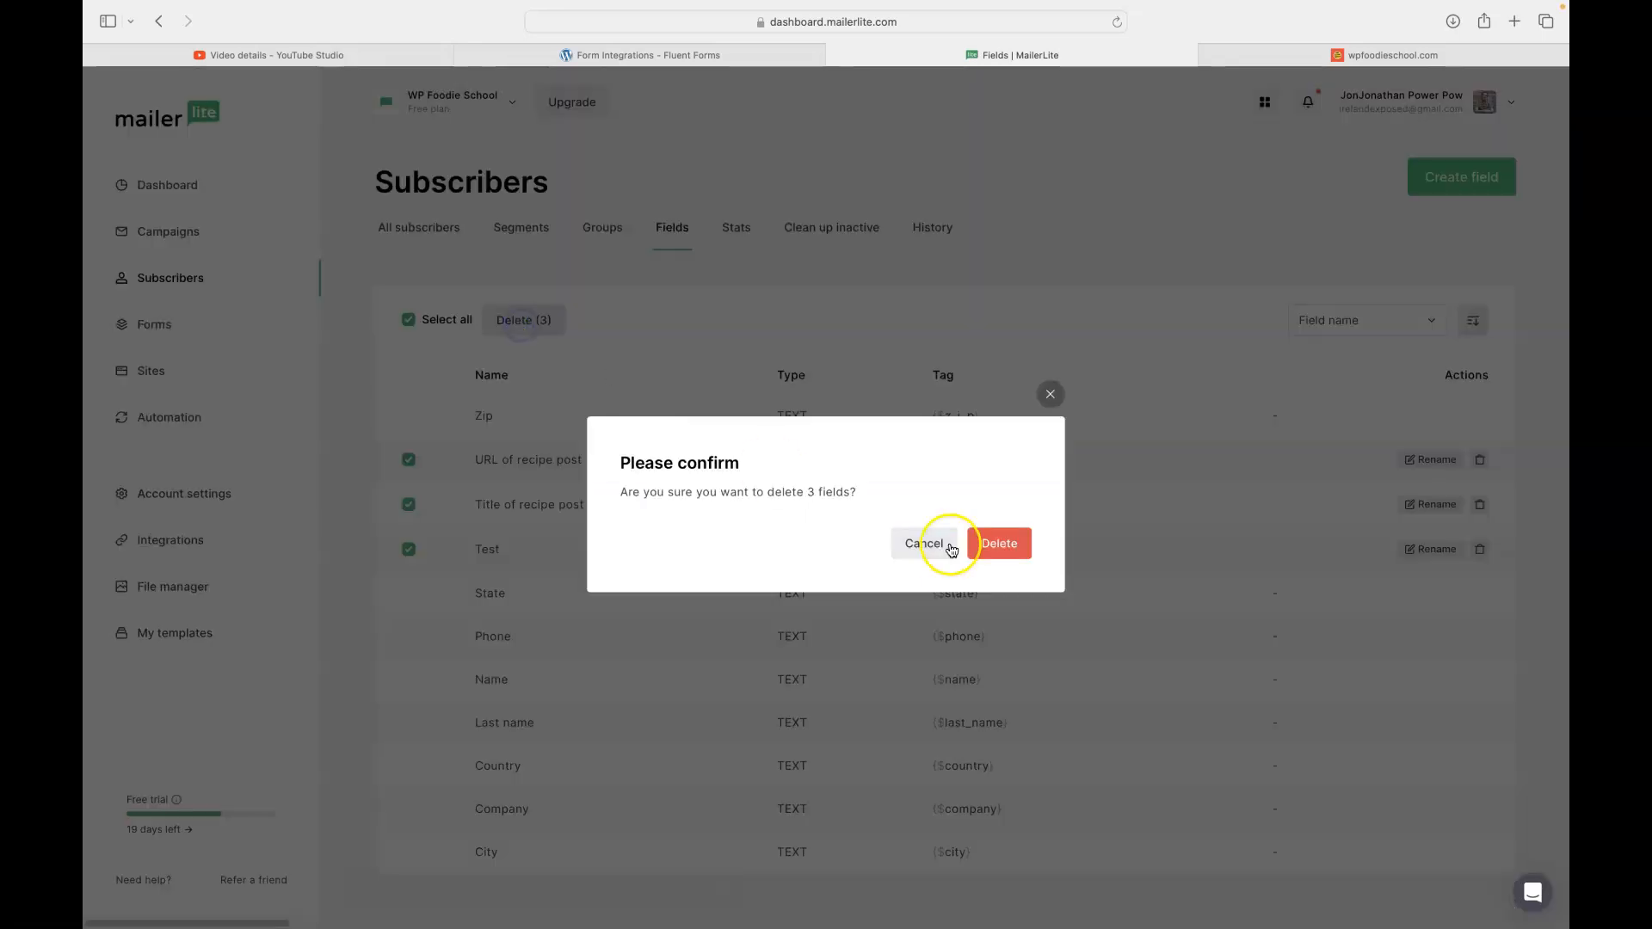
left_click(1001, 544)
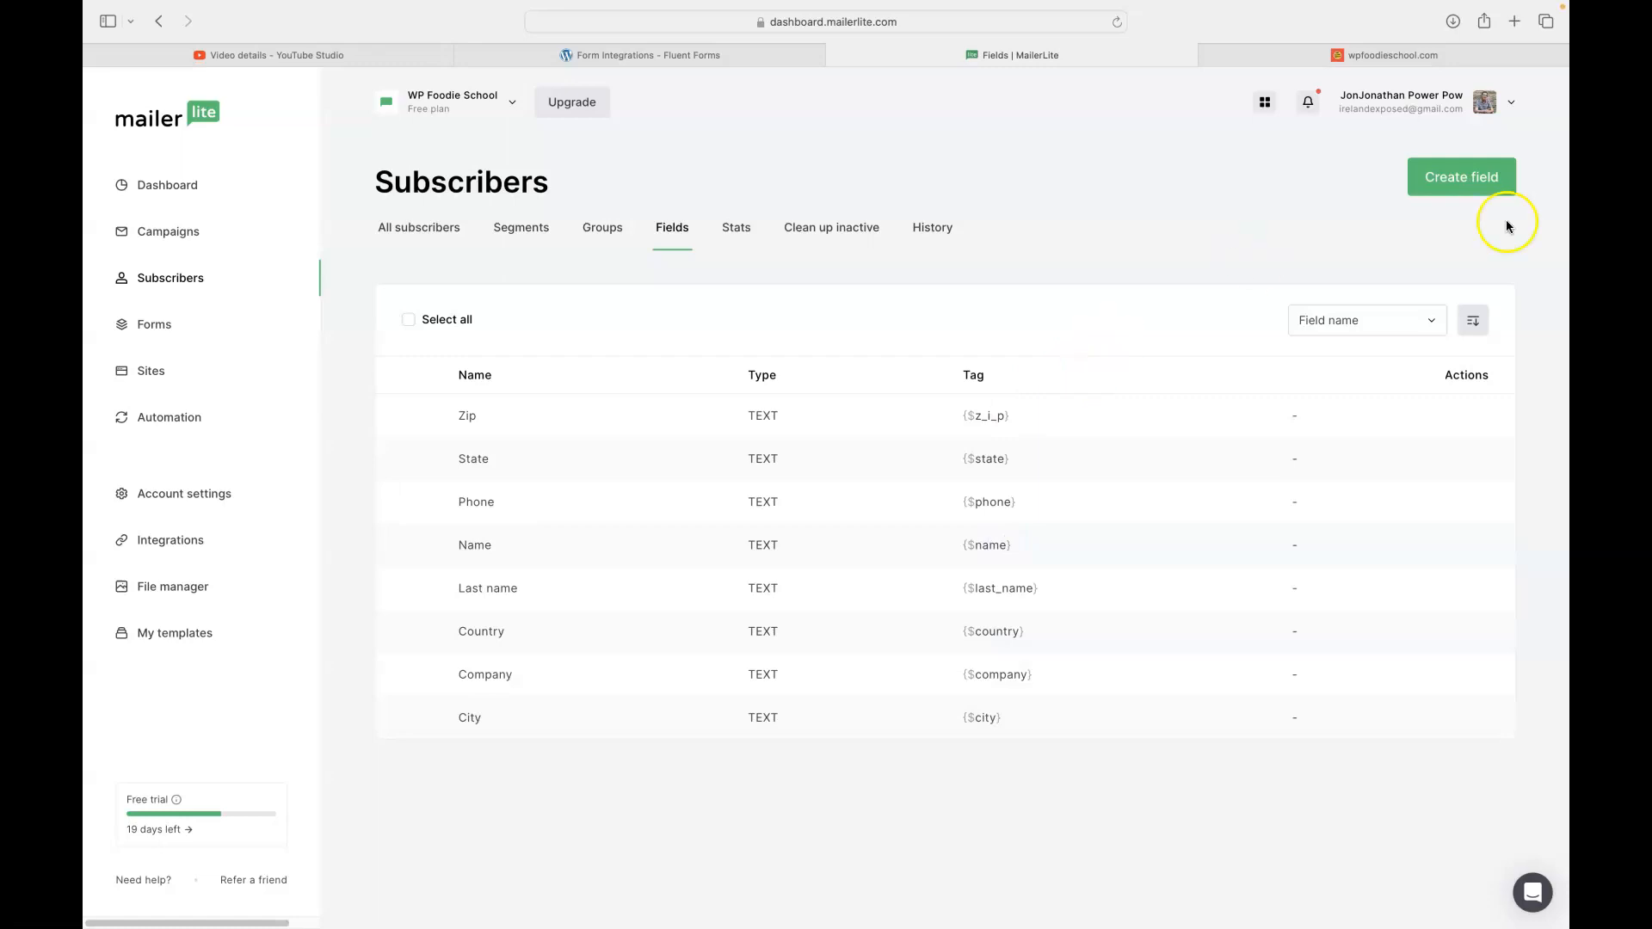
- Create two new custom fields, 'url of recipe' and 'Name of recipe'
left_click(1478, 179)
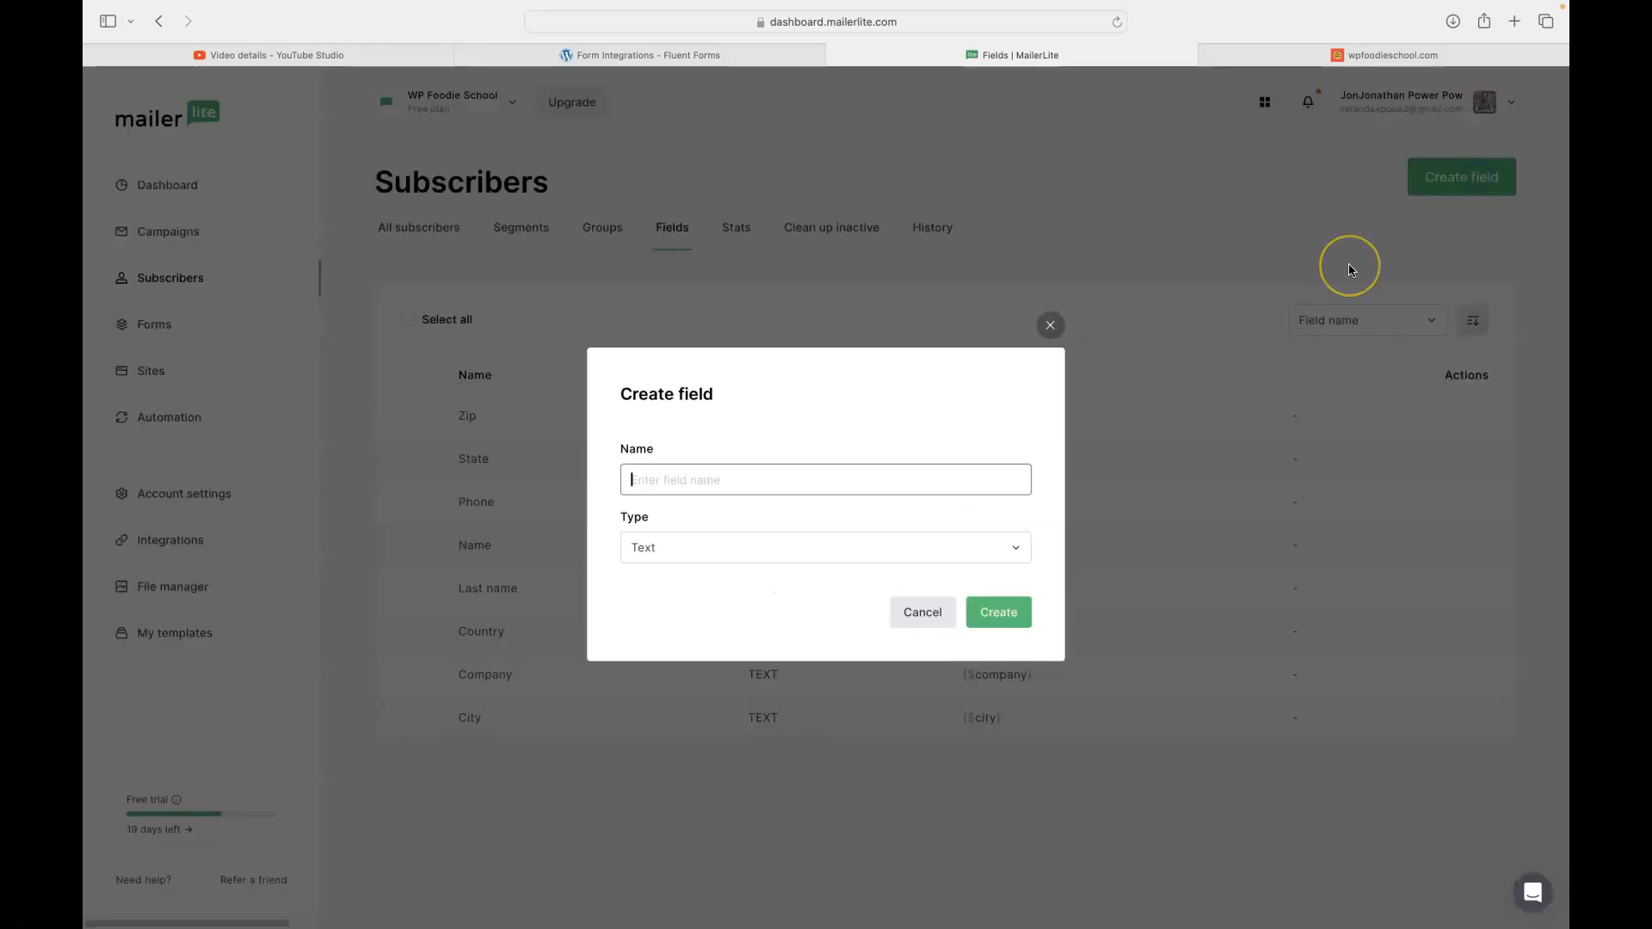
type("url of recipe")
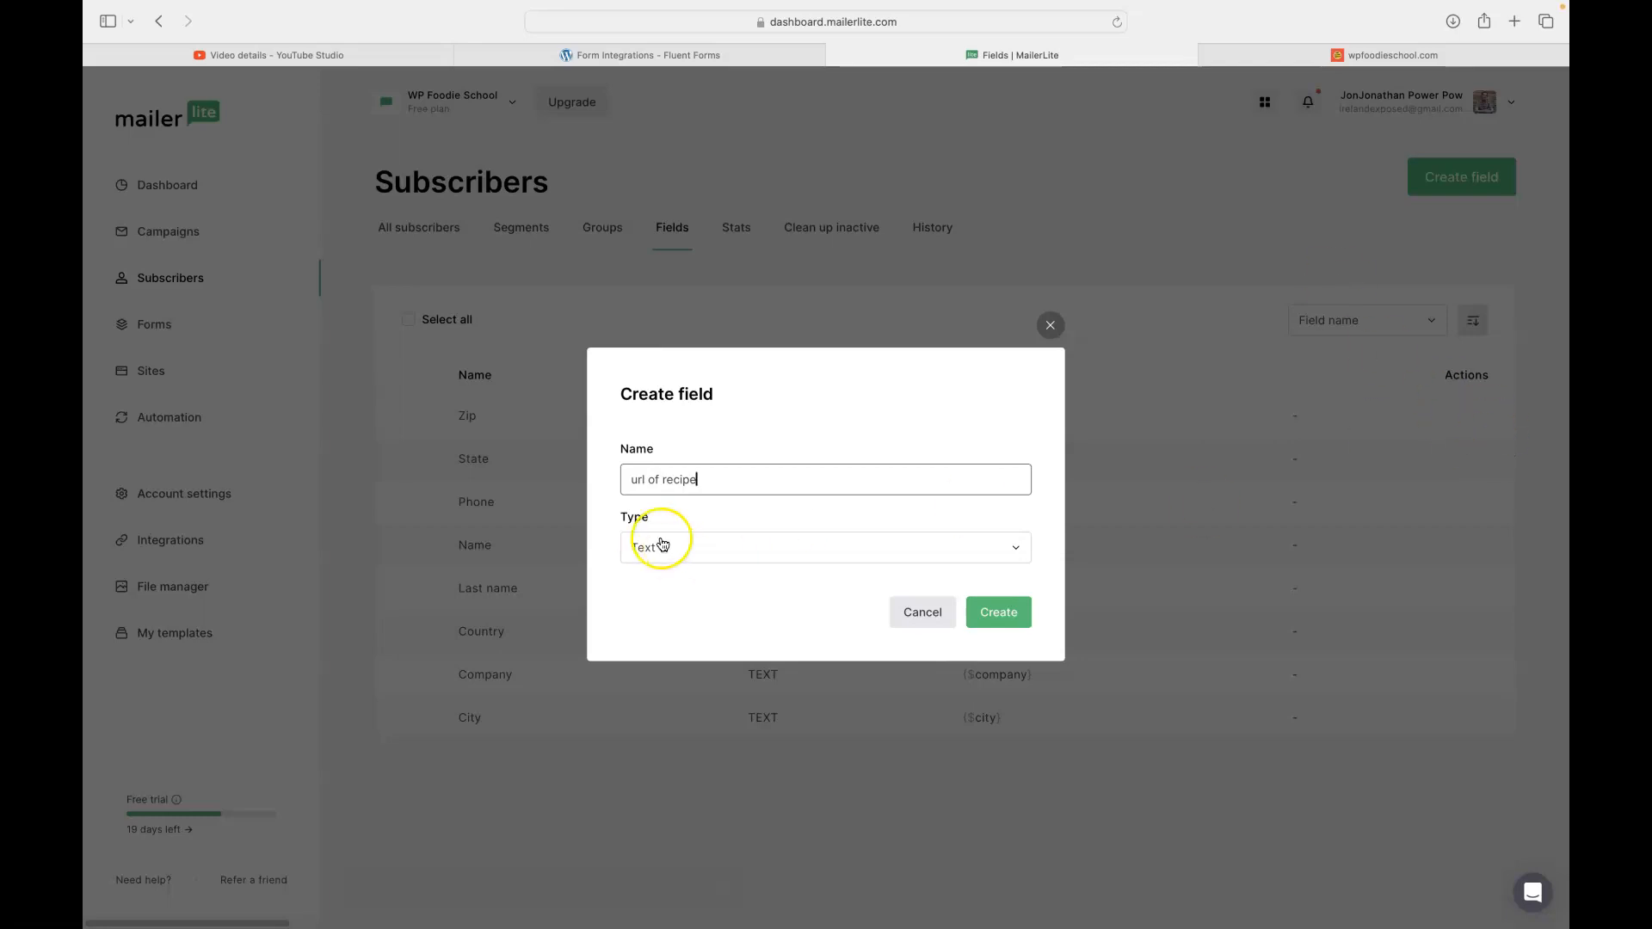
left_click(1000, 618)
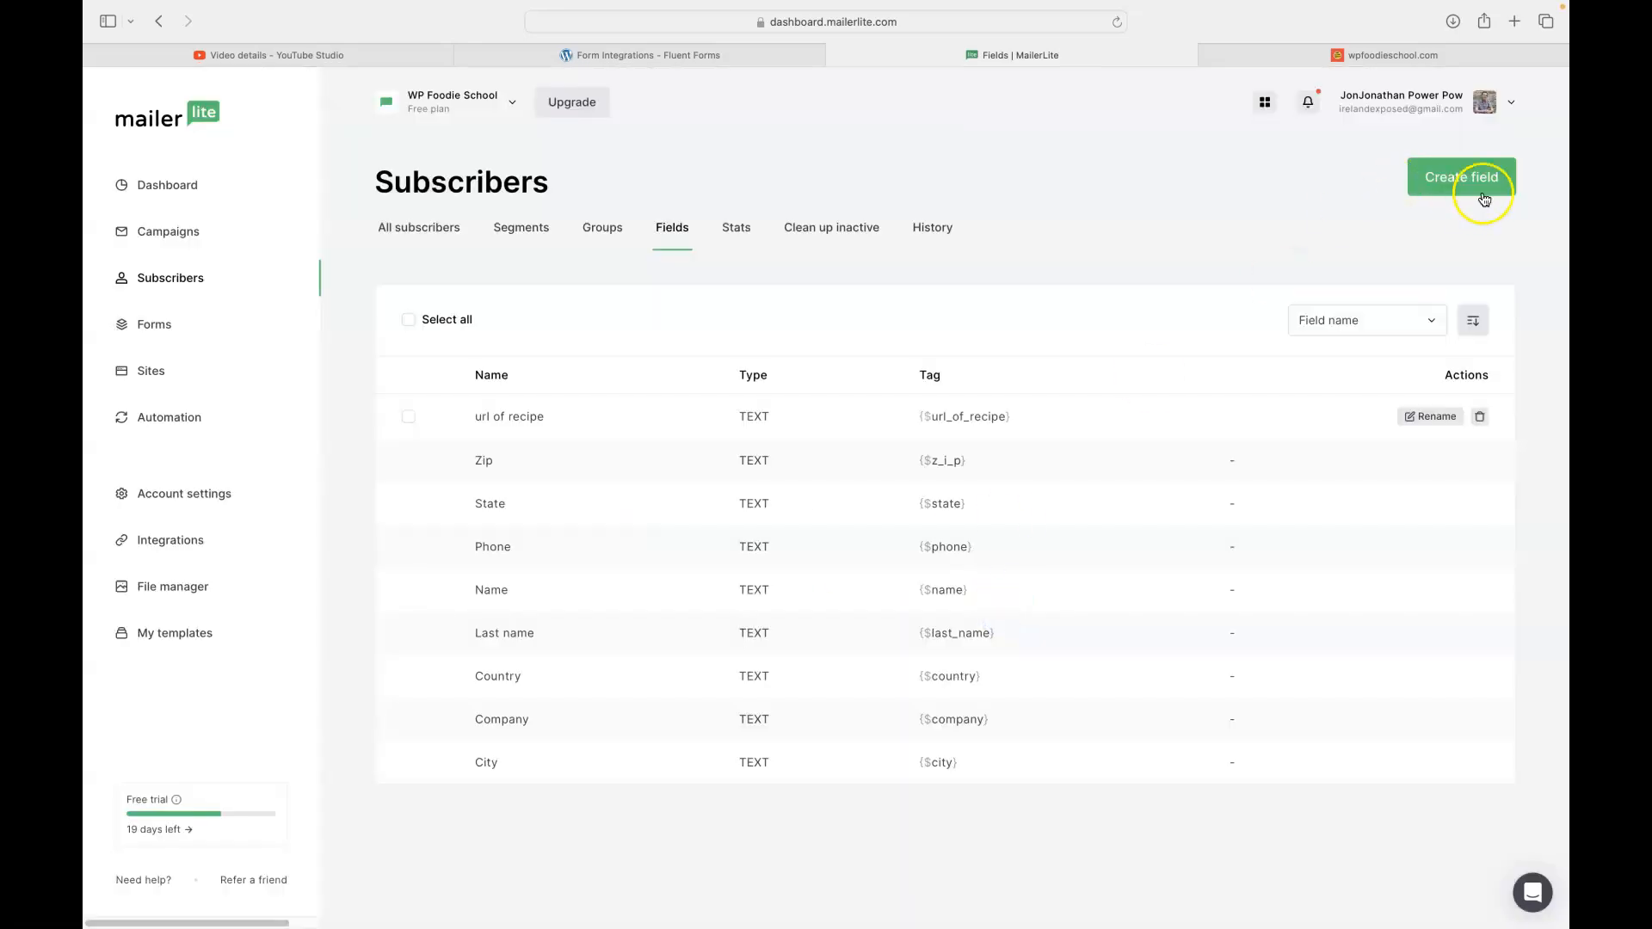
left_click(1464, 179)
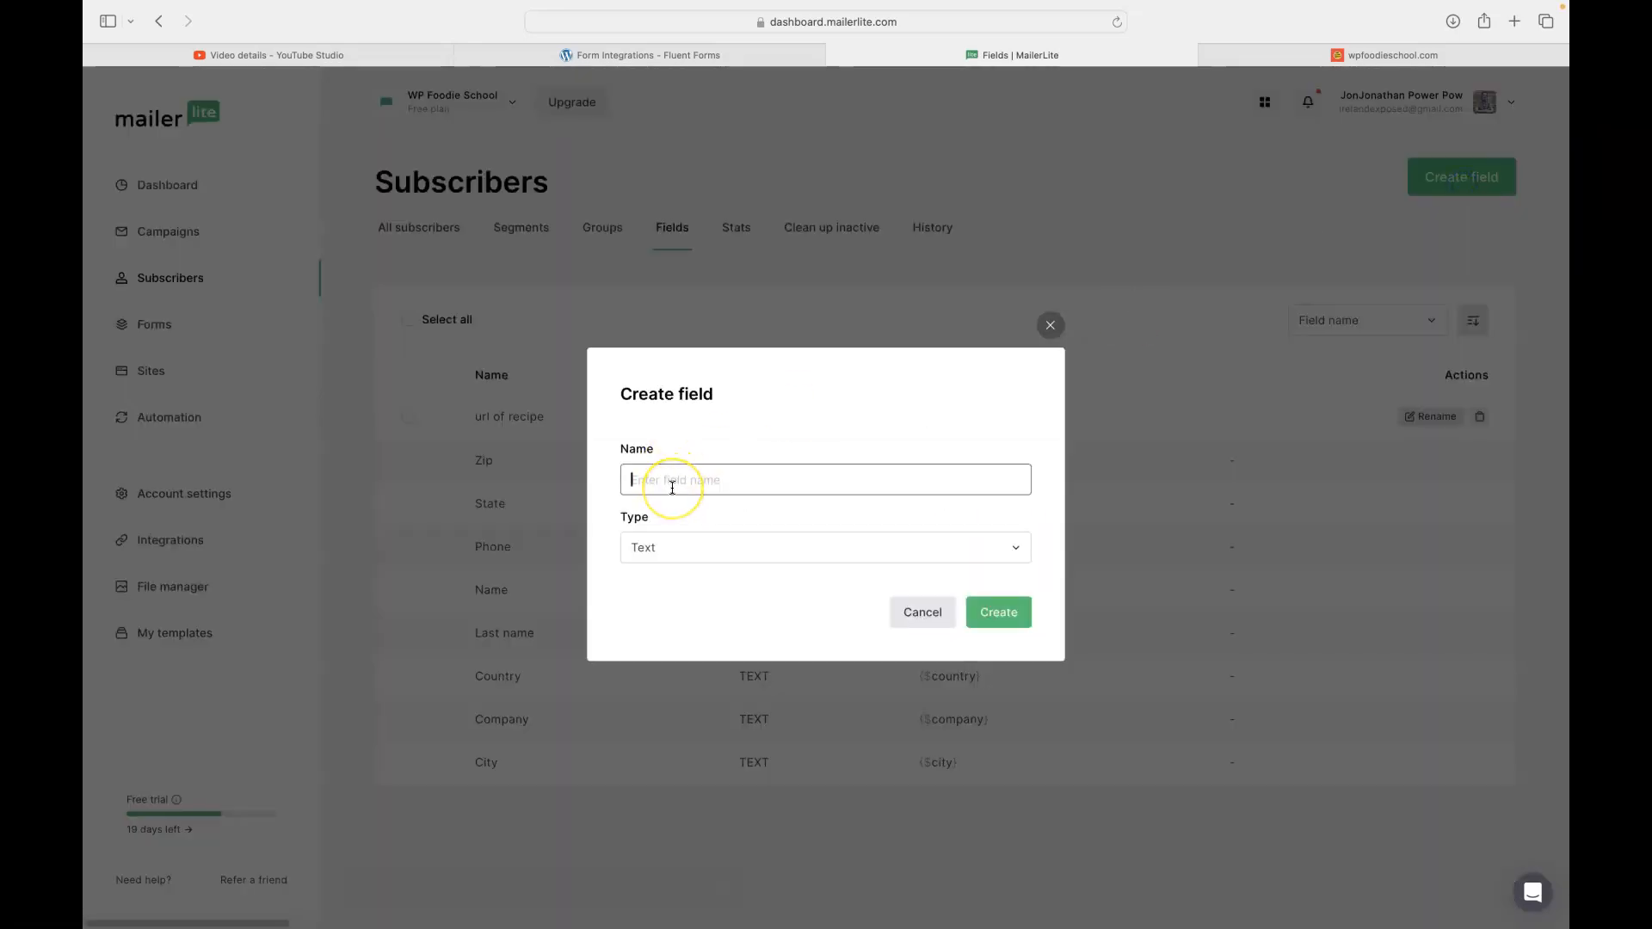
type("Name of recipe")
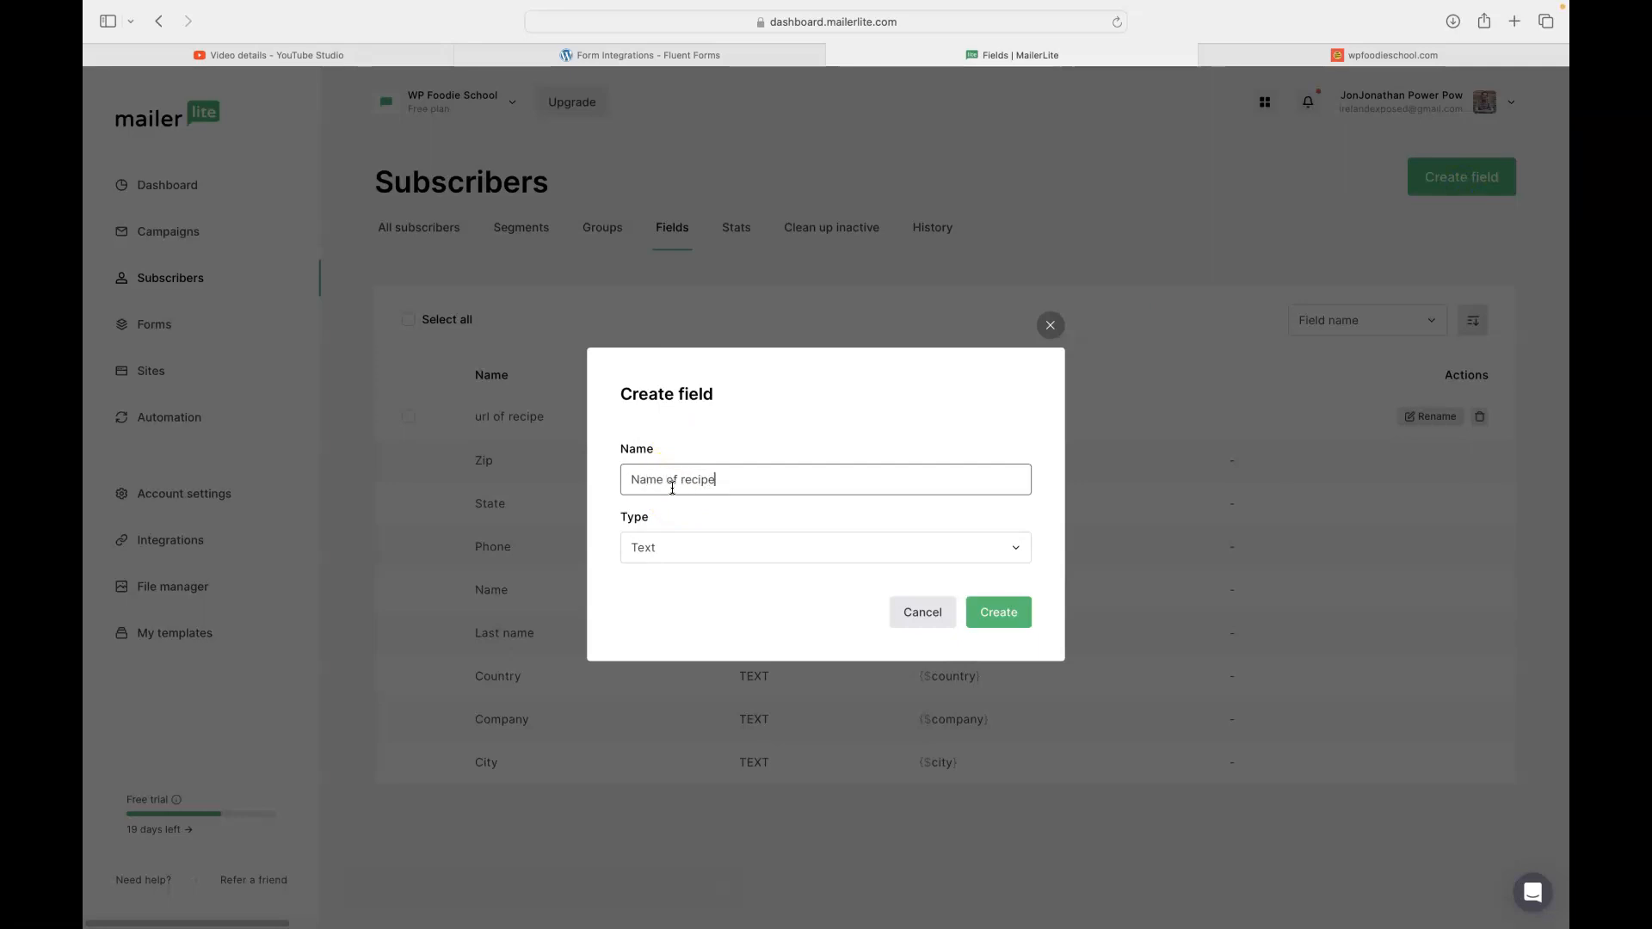
left_click(994, 613)
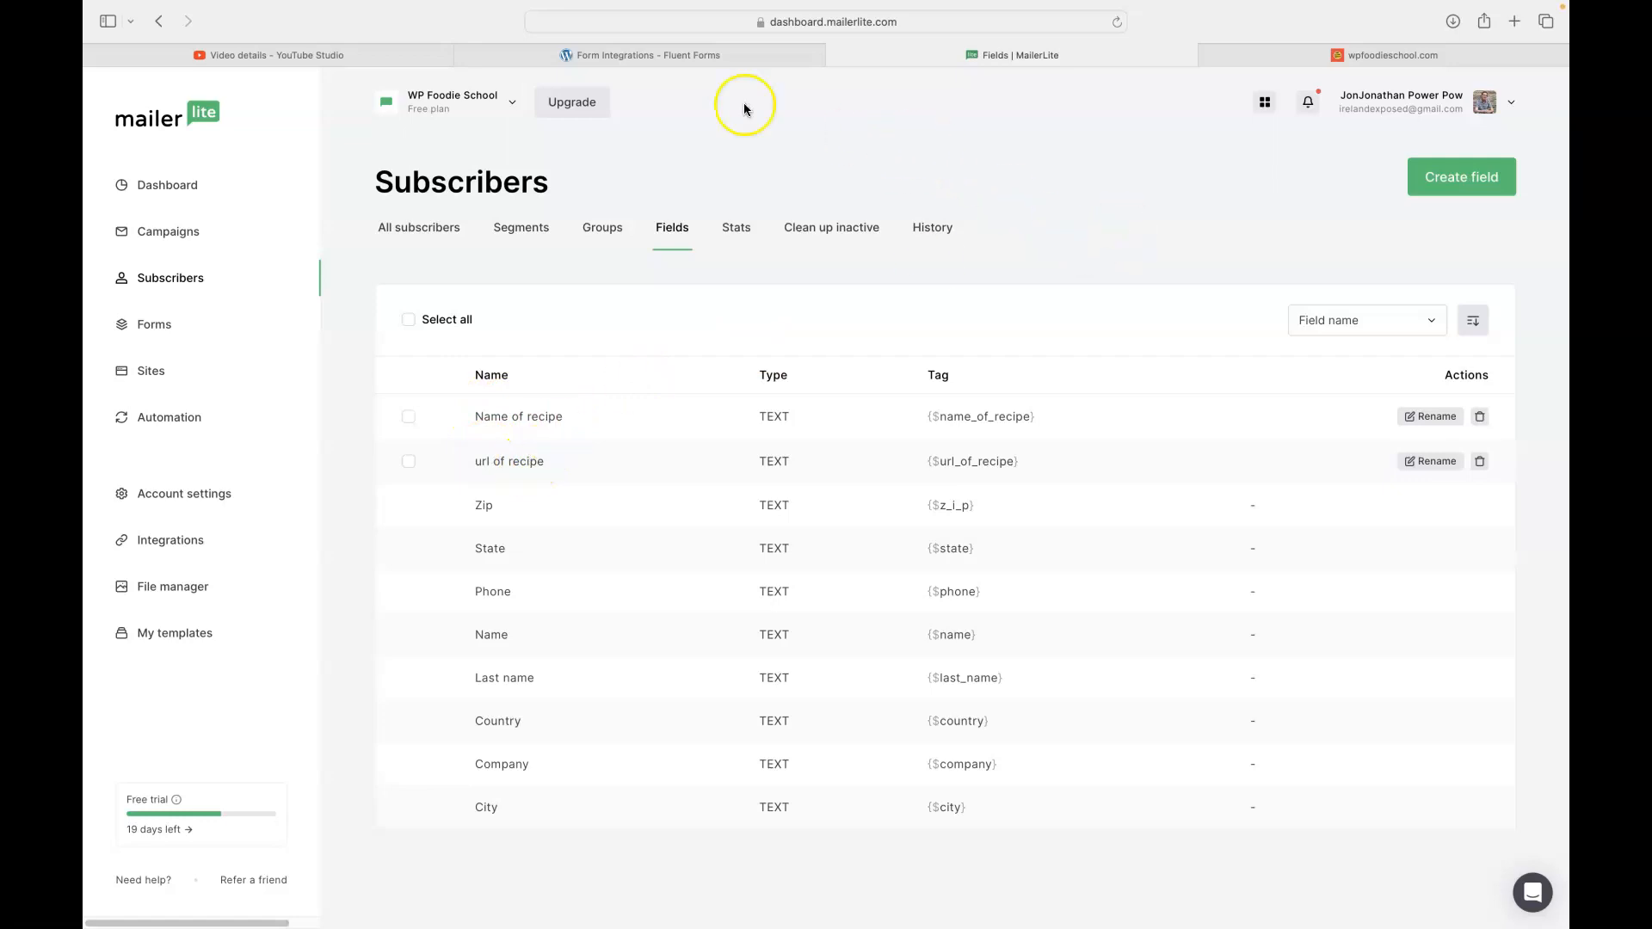
left_click(613, 55)
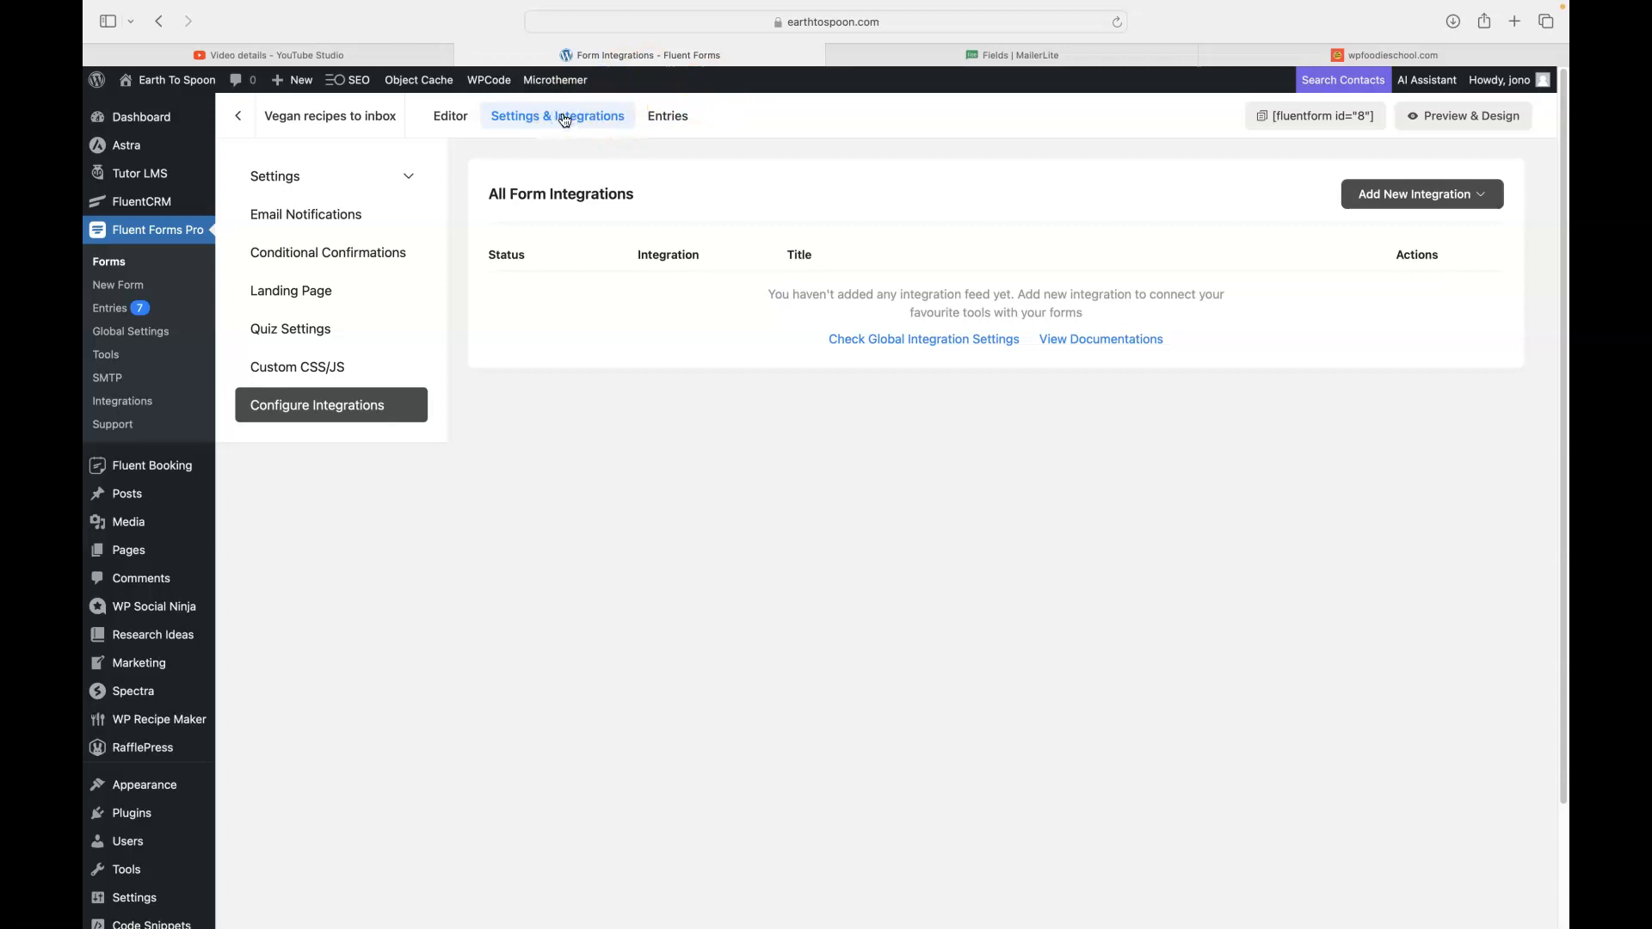
- Find the MailerLite module by searching 'mai' and confirm its API connection is running
left_click(138, 401)
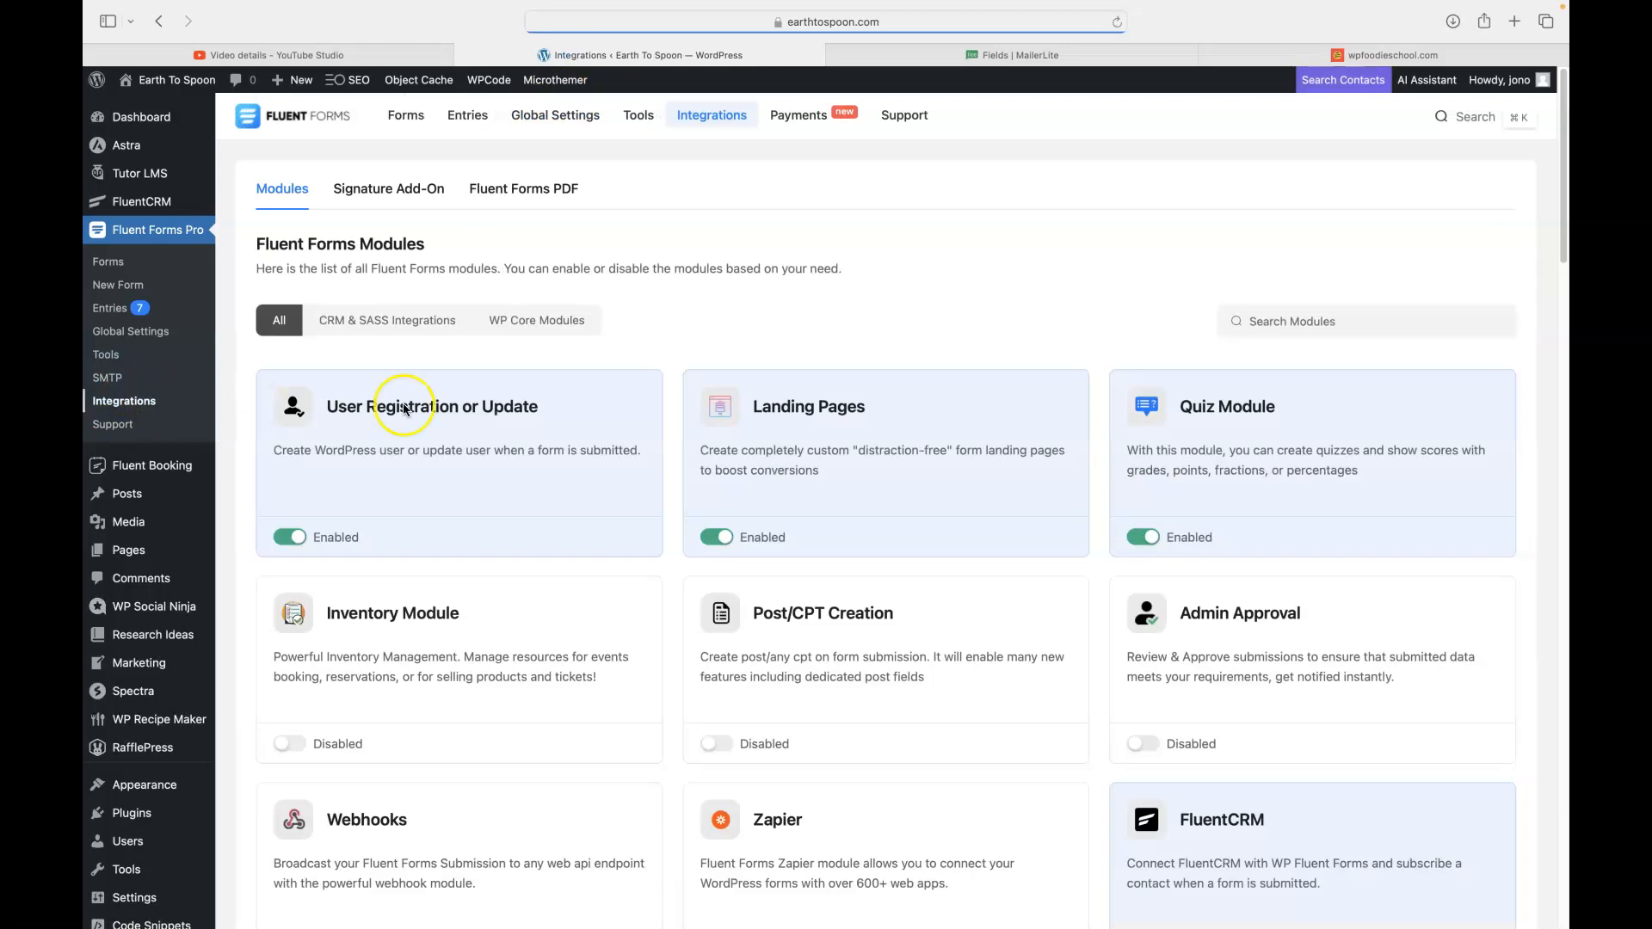
left_click(910, 306)
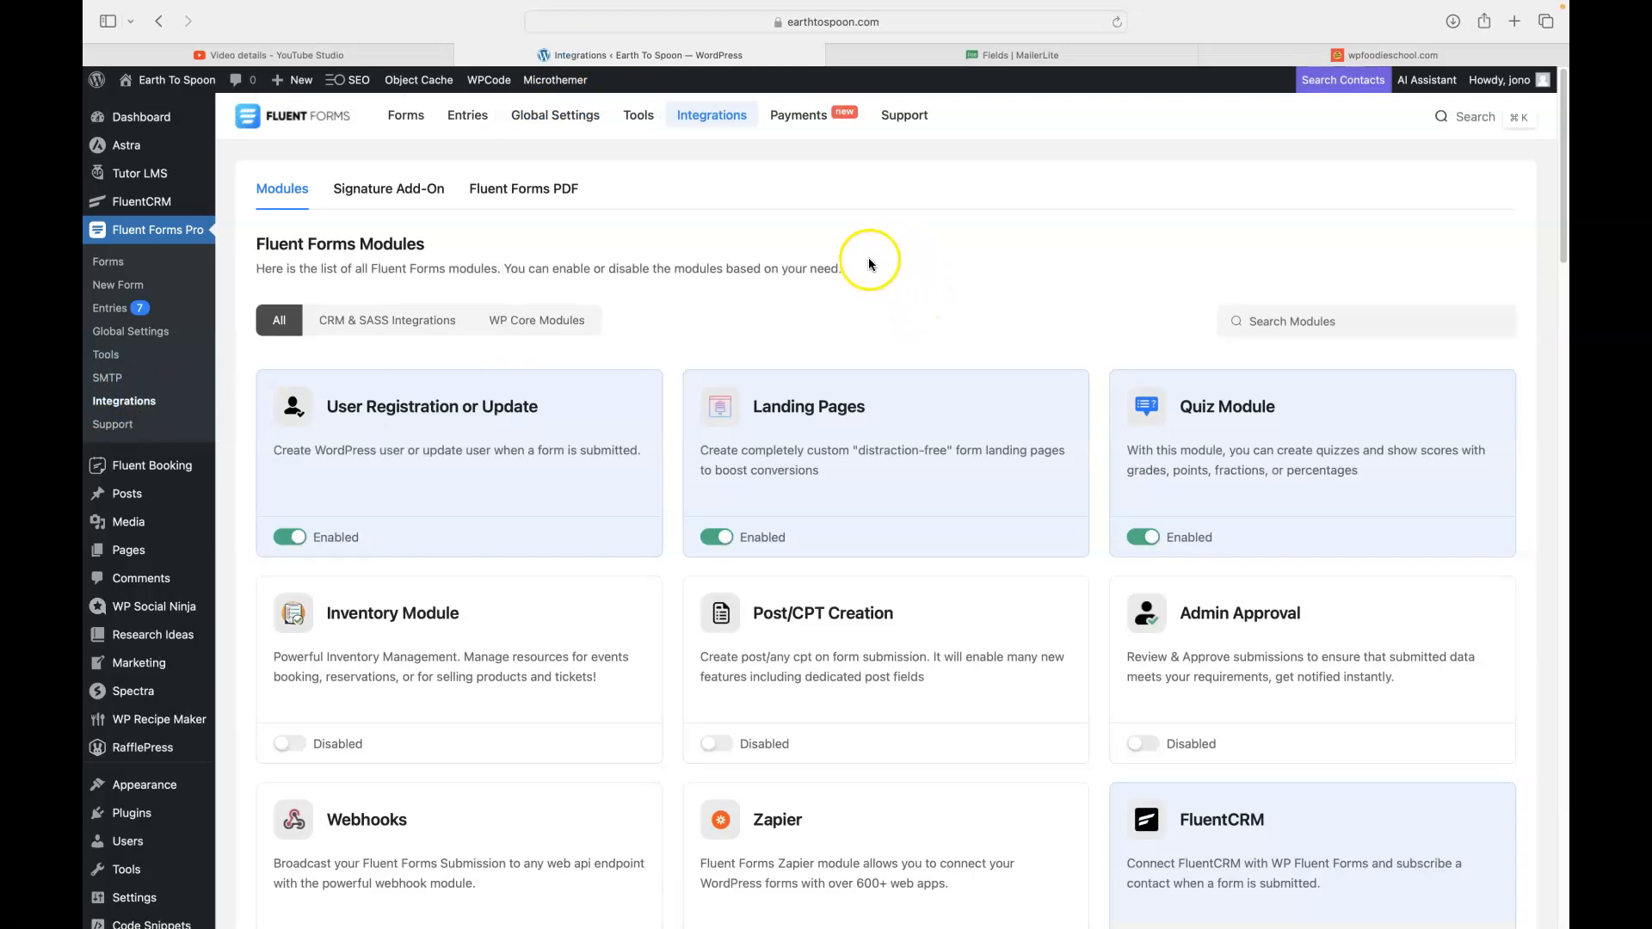
scroll(989, 241, "down", 1)
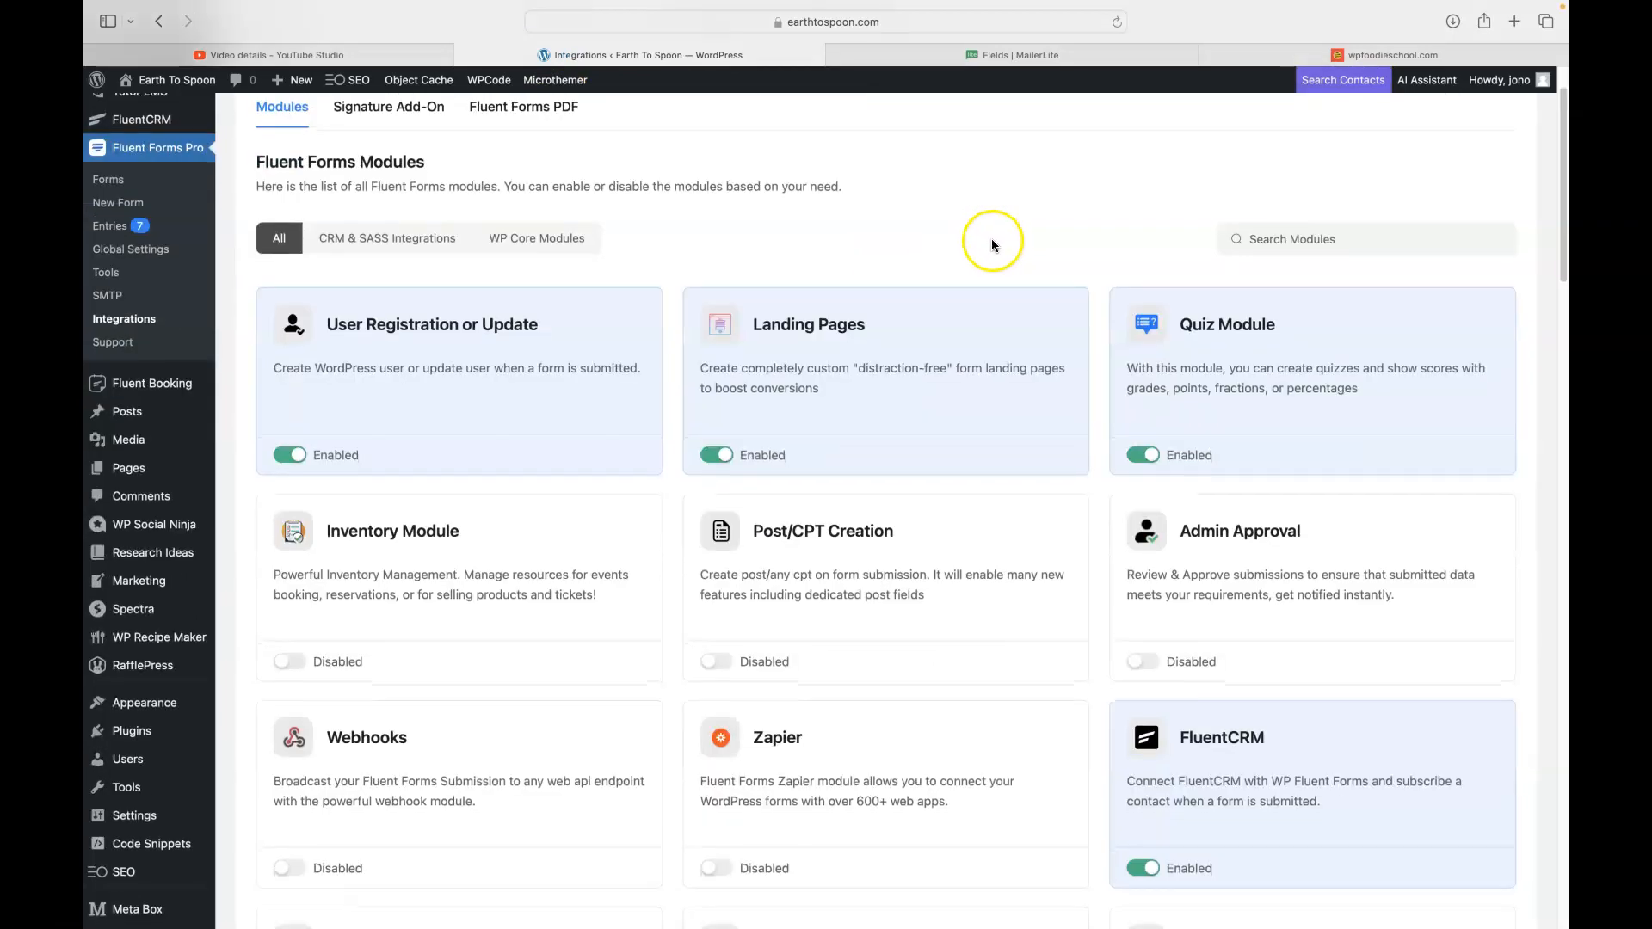
left_click(1298, 240)
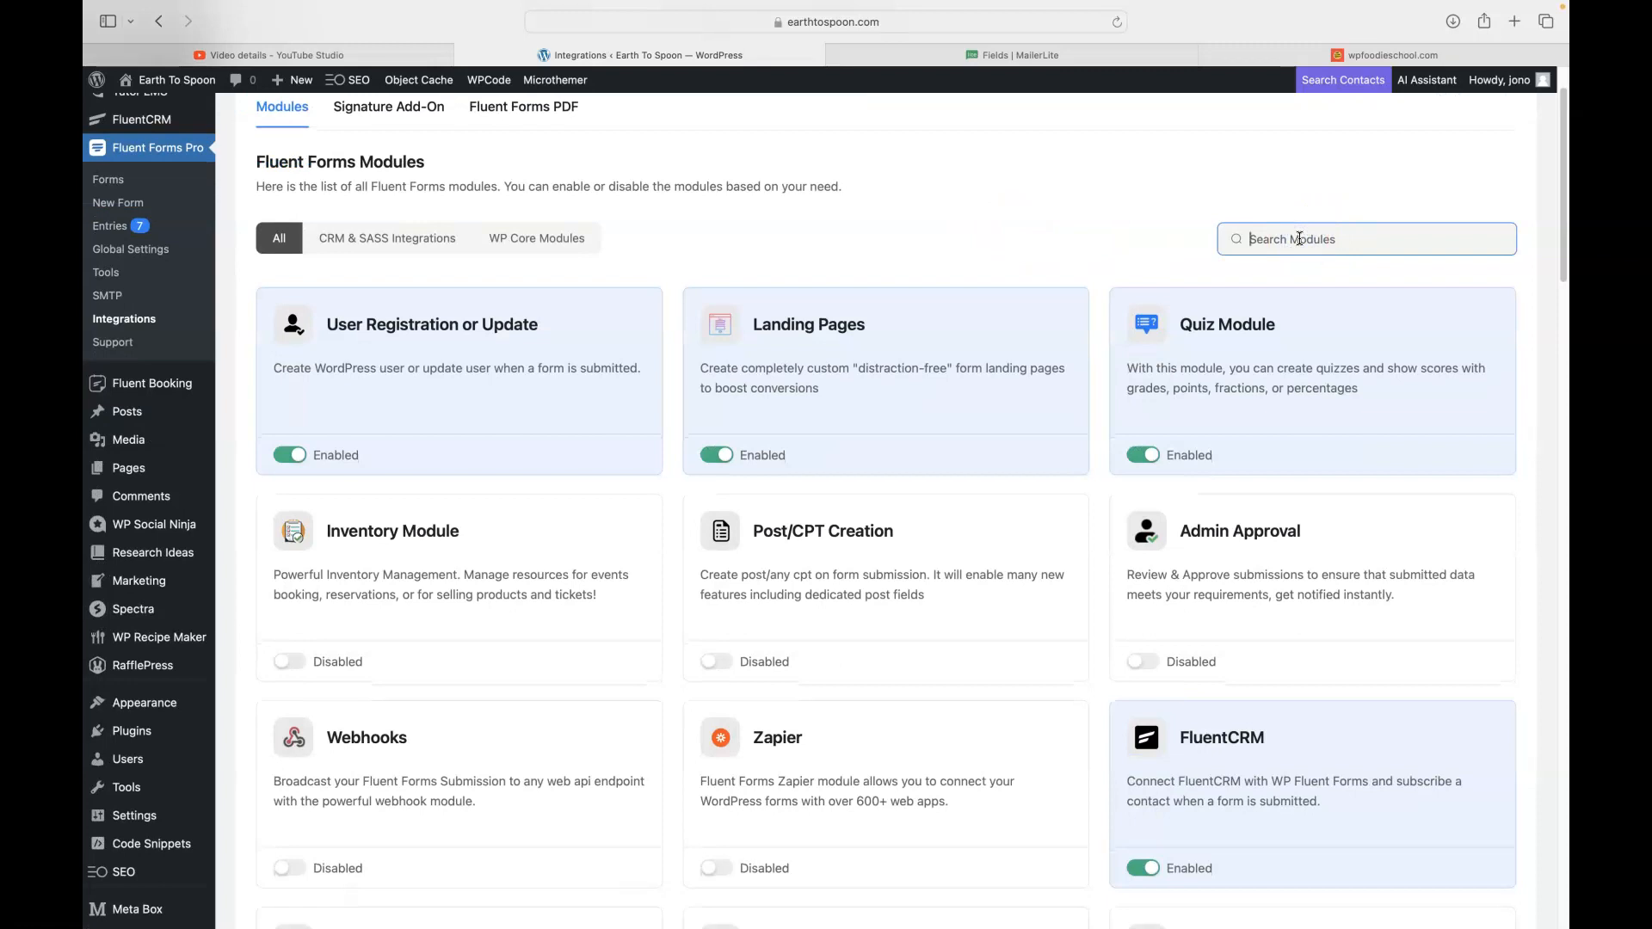
type("mail")
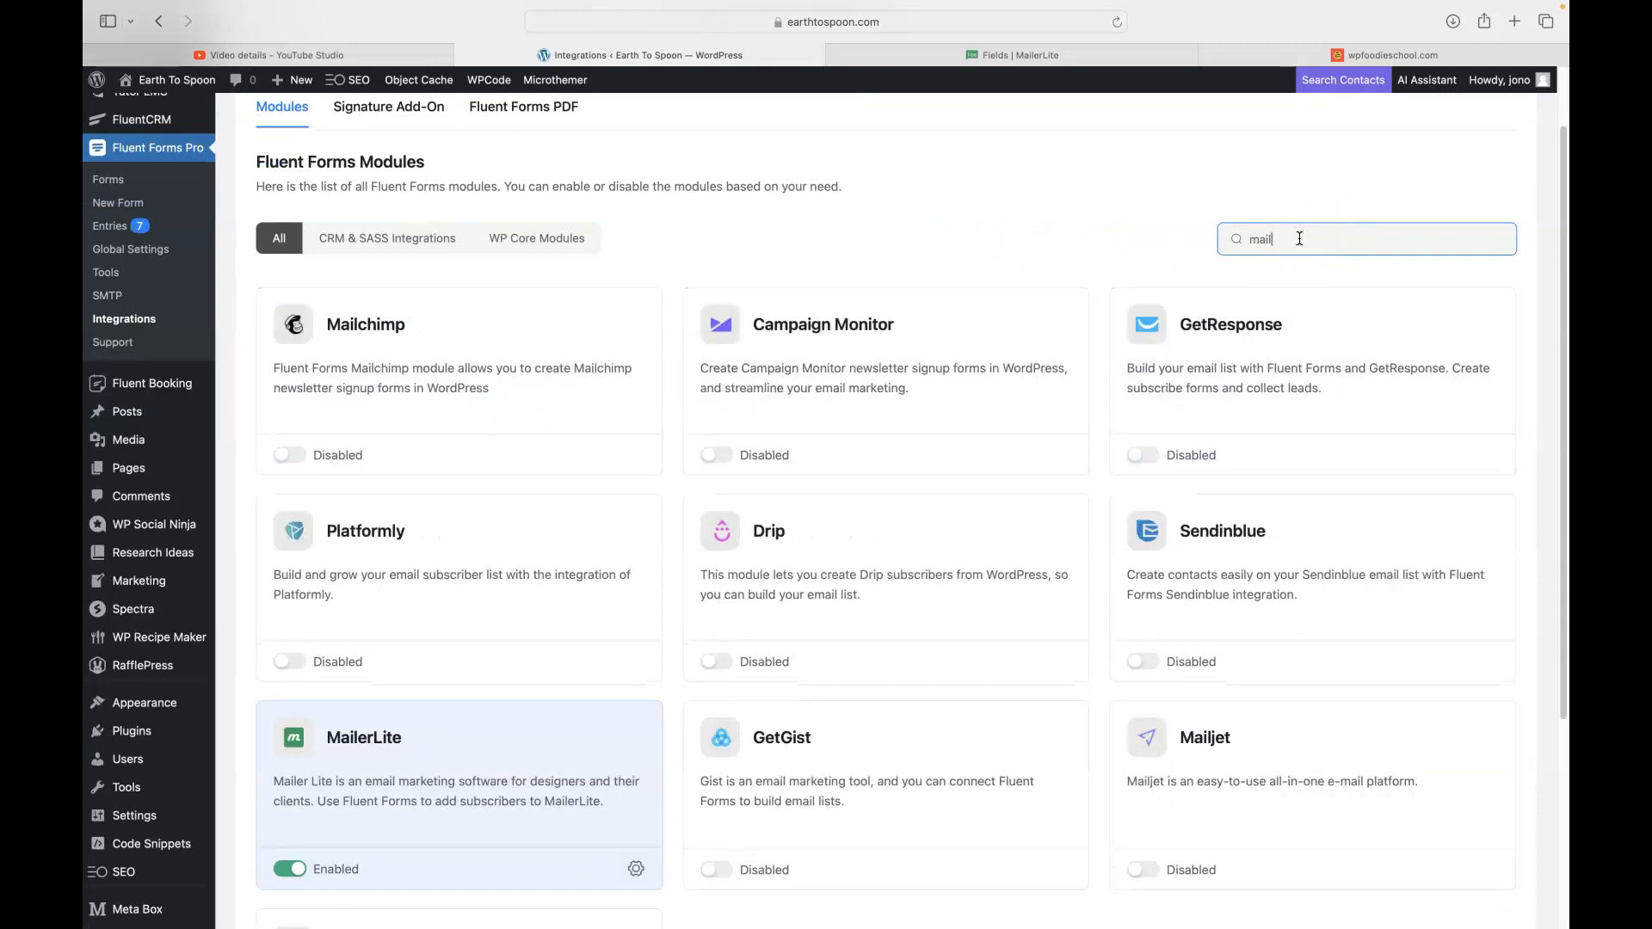
scroll(398, 609, "down", 3)
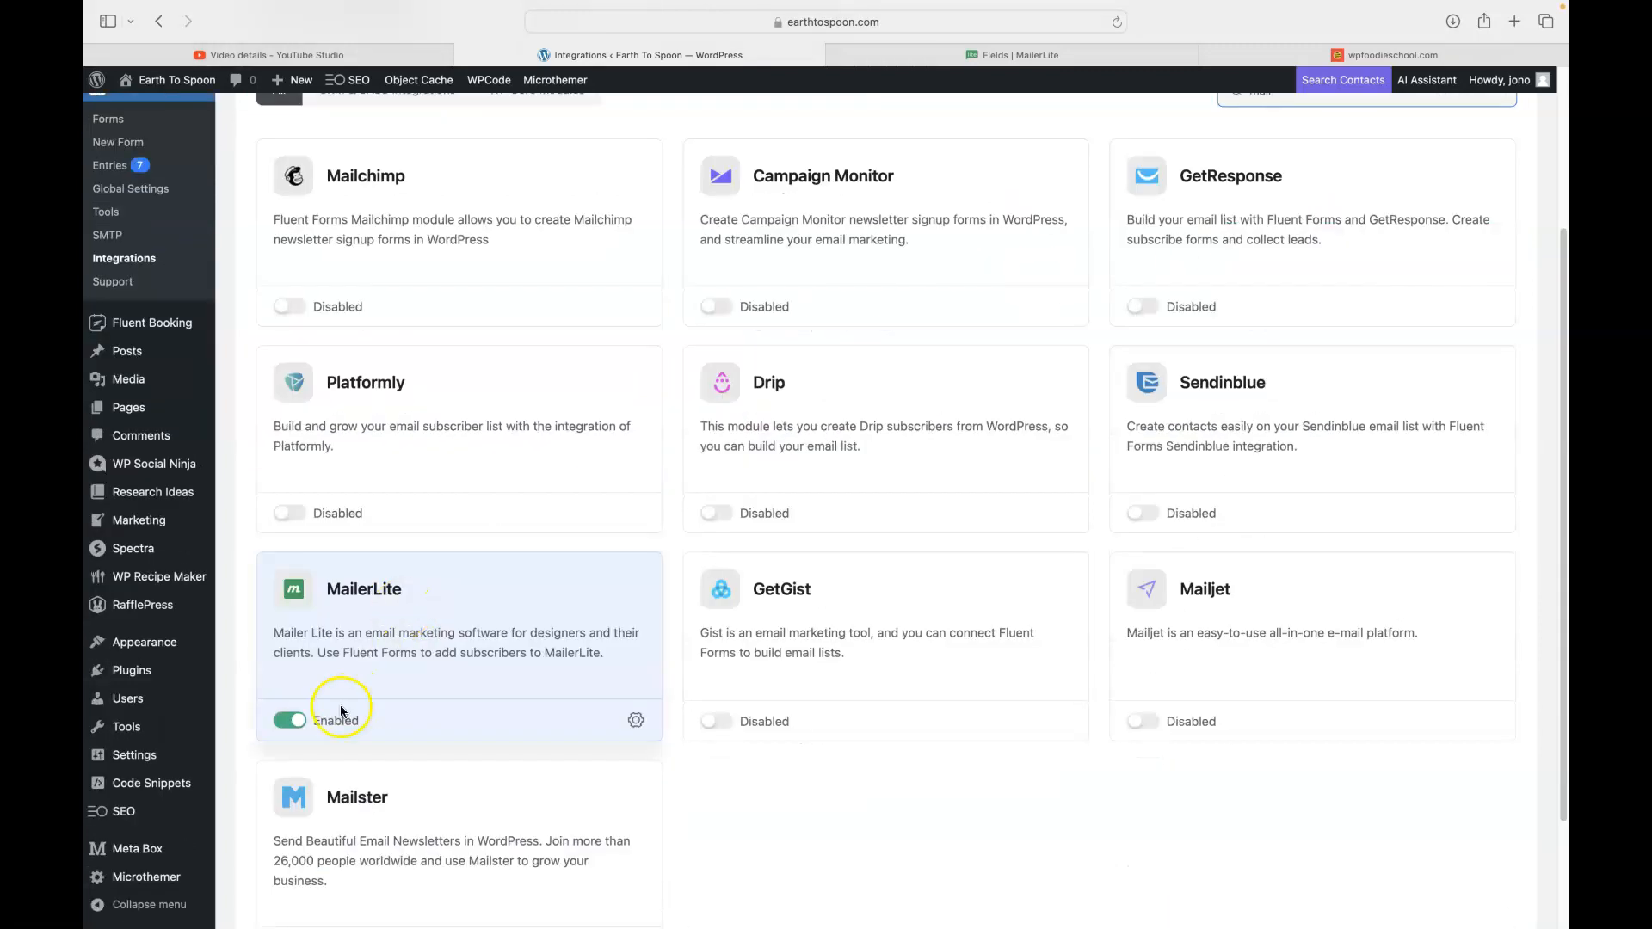
left_click(638, 720)
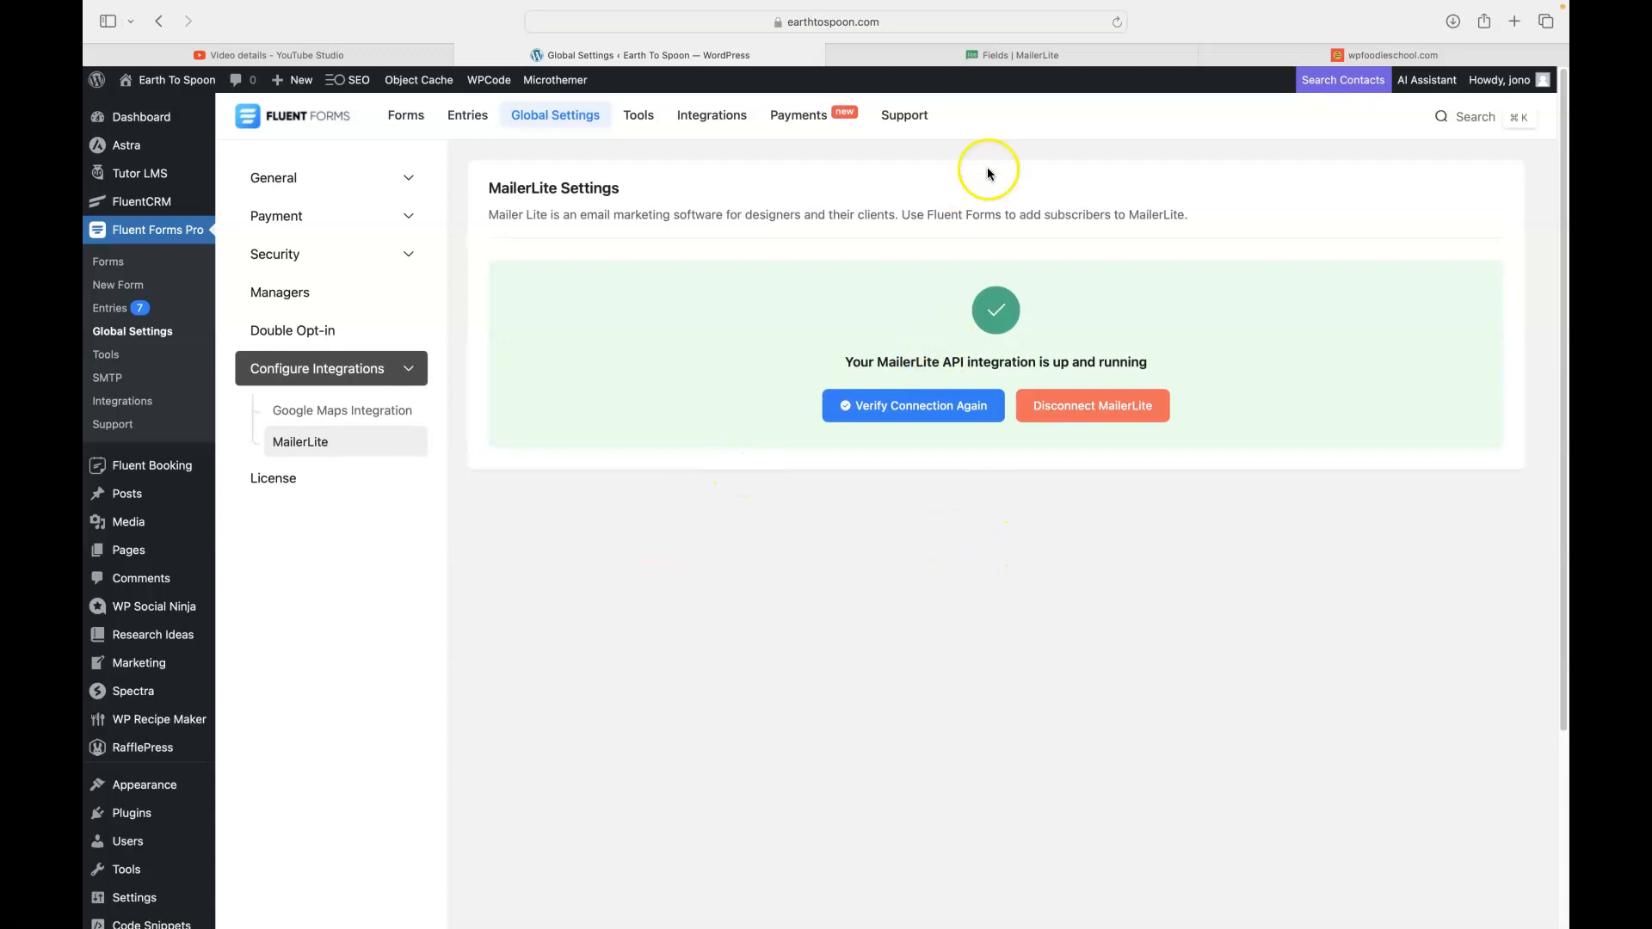
left_click(1003, 56)
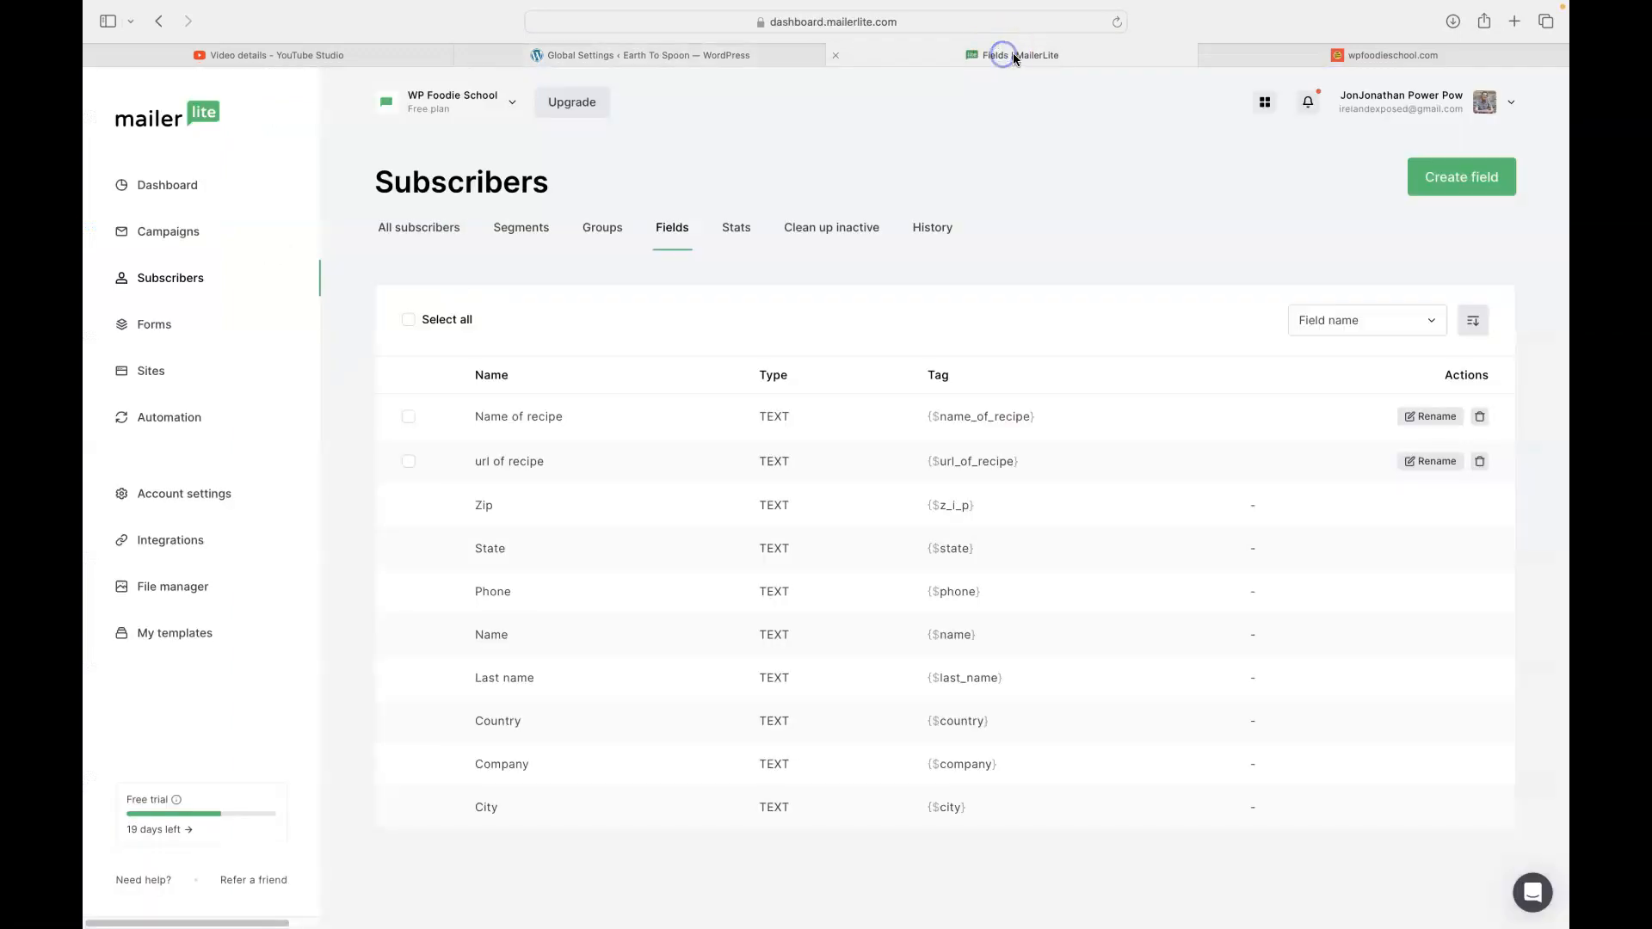
- Open MailerLite's API integration page to view the existing API tokens
left_click(168, 543)
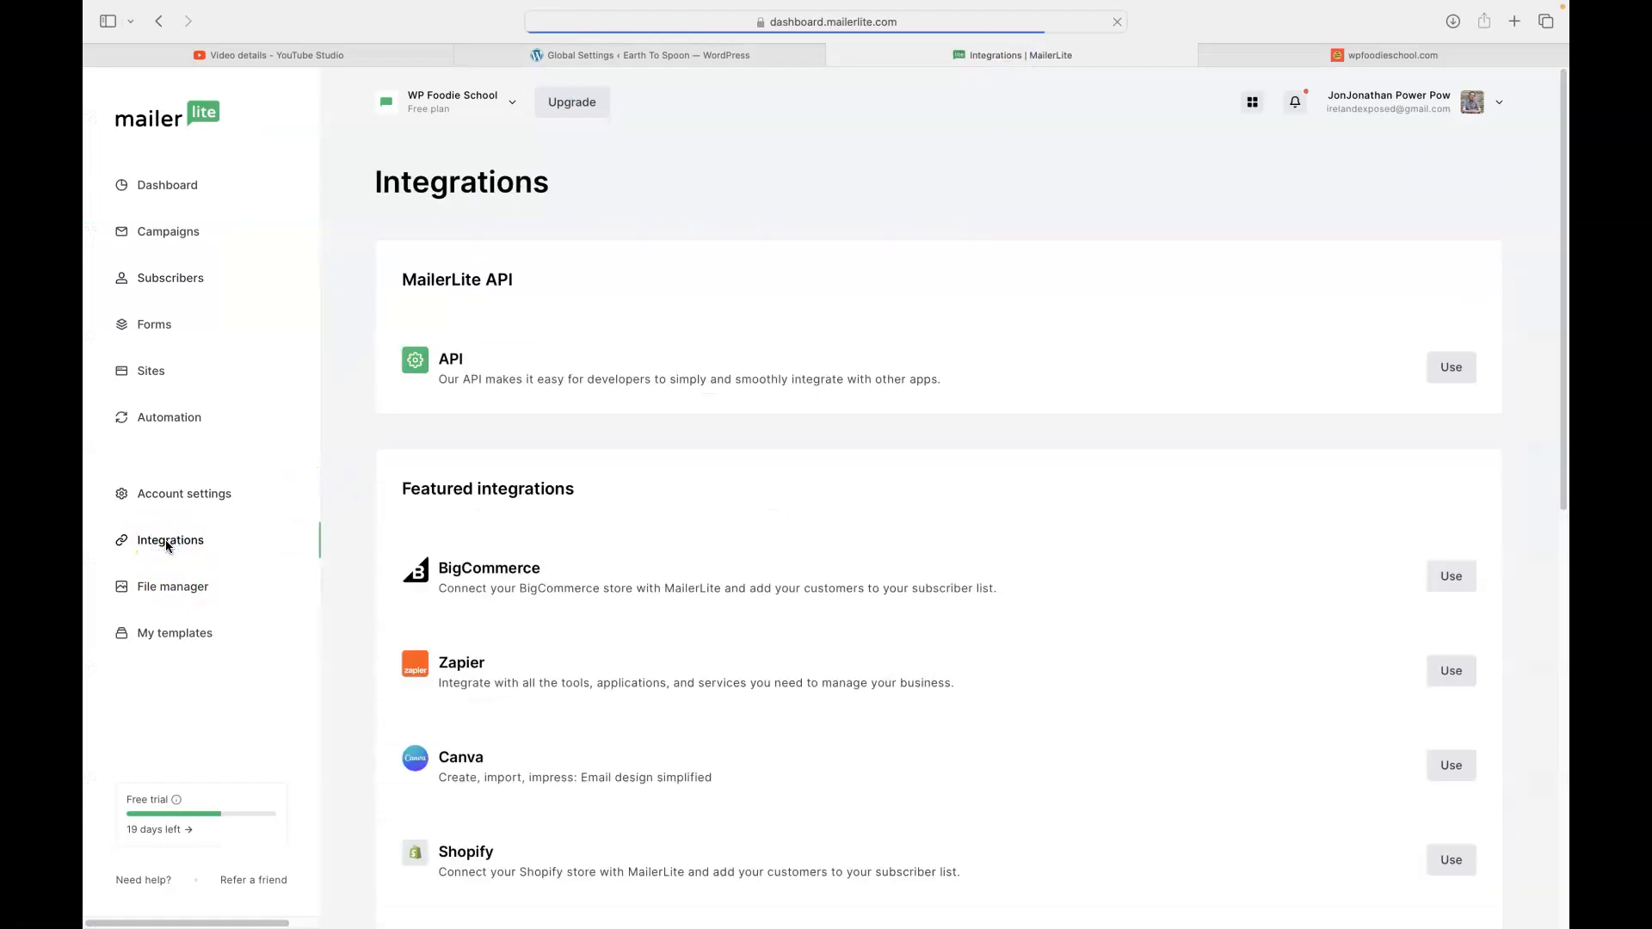
left_click(1446, 366)
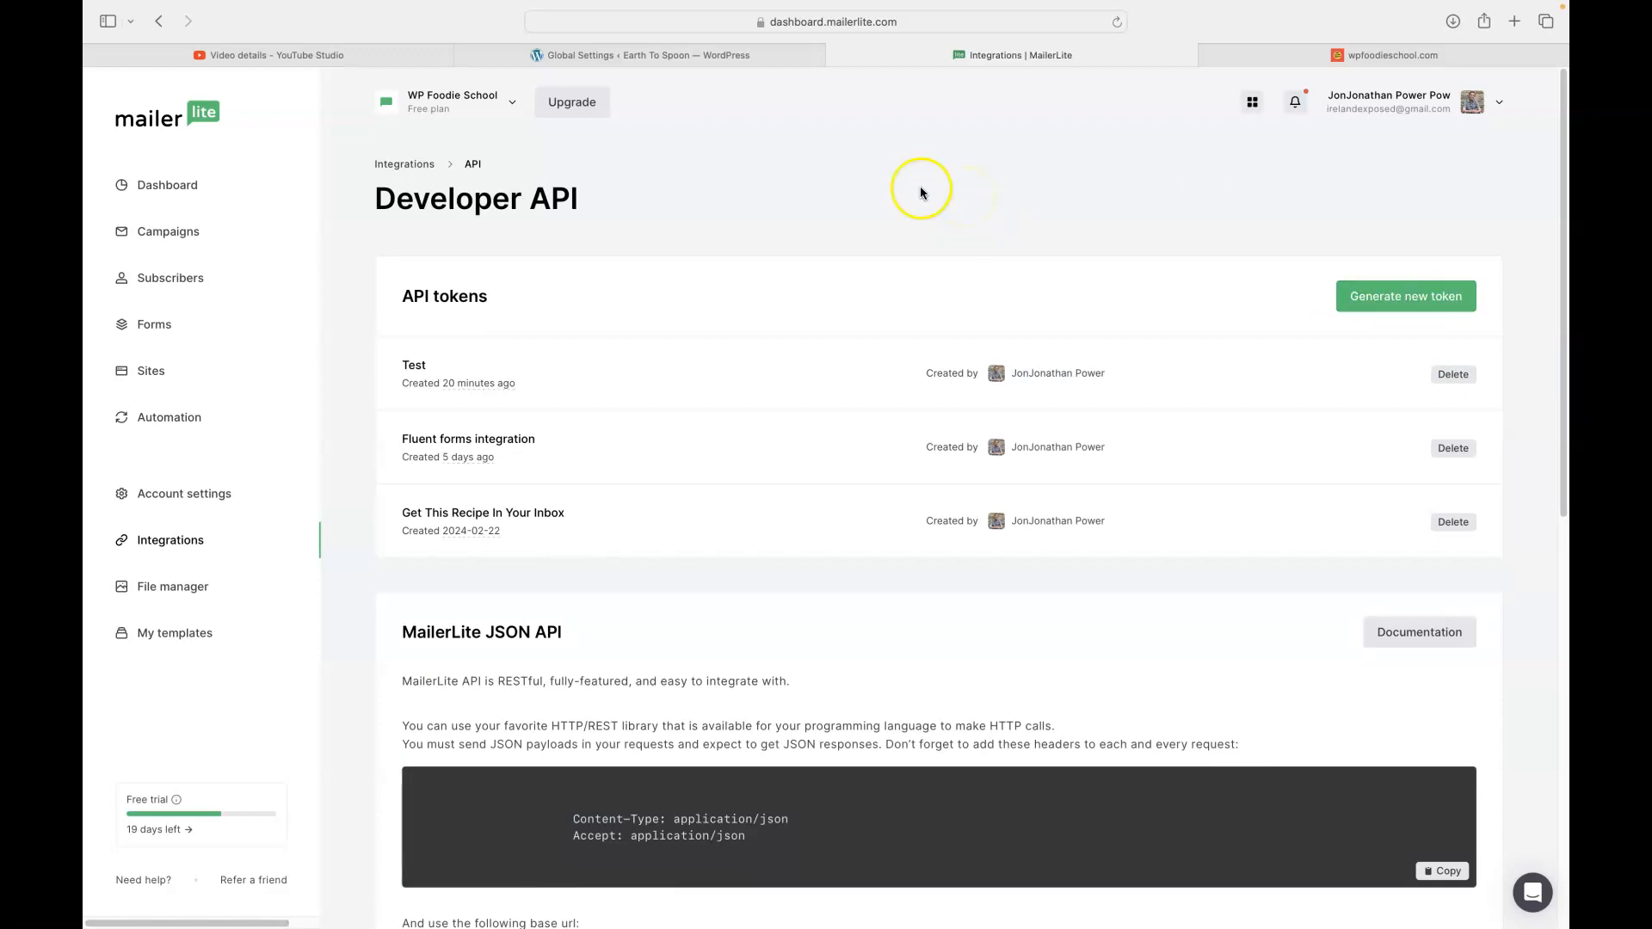
- Open the Configure Integrations page for the 'Vegan recipes to inbox' form
left_click(606, 55)
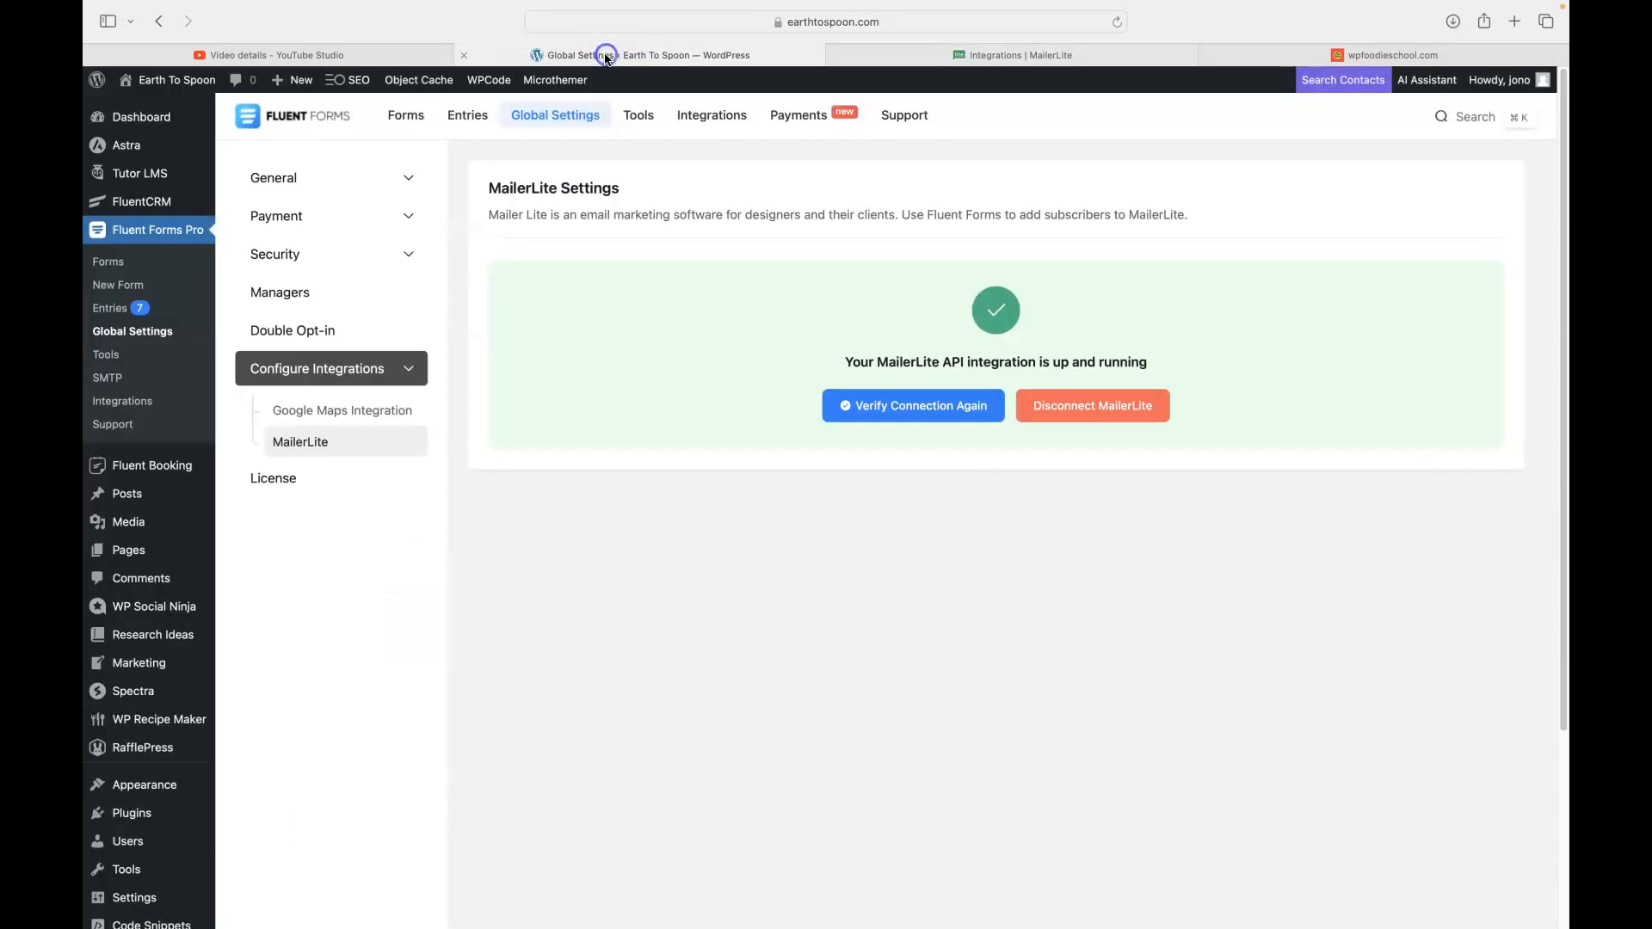
left_click(403, 118)
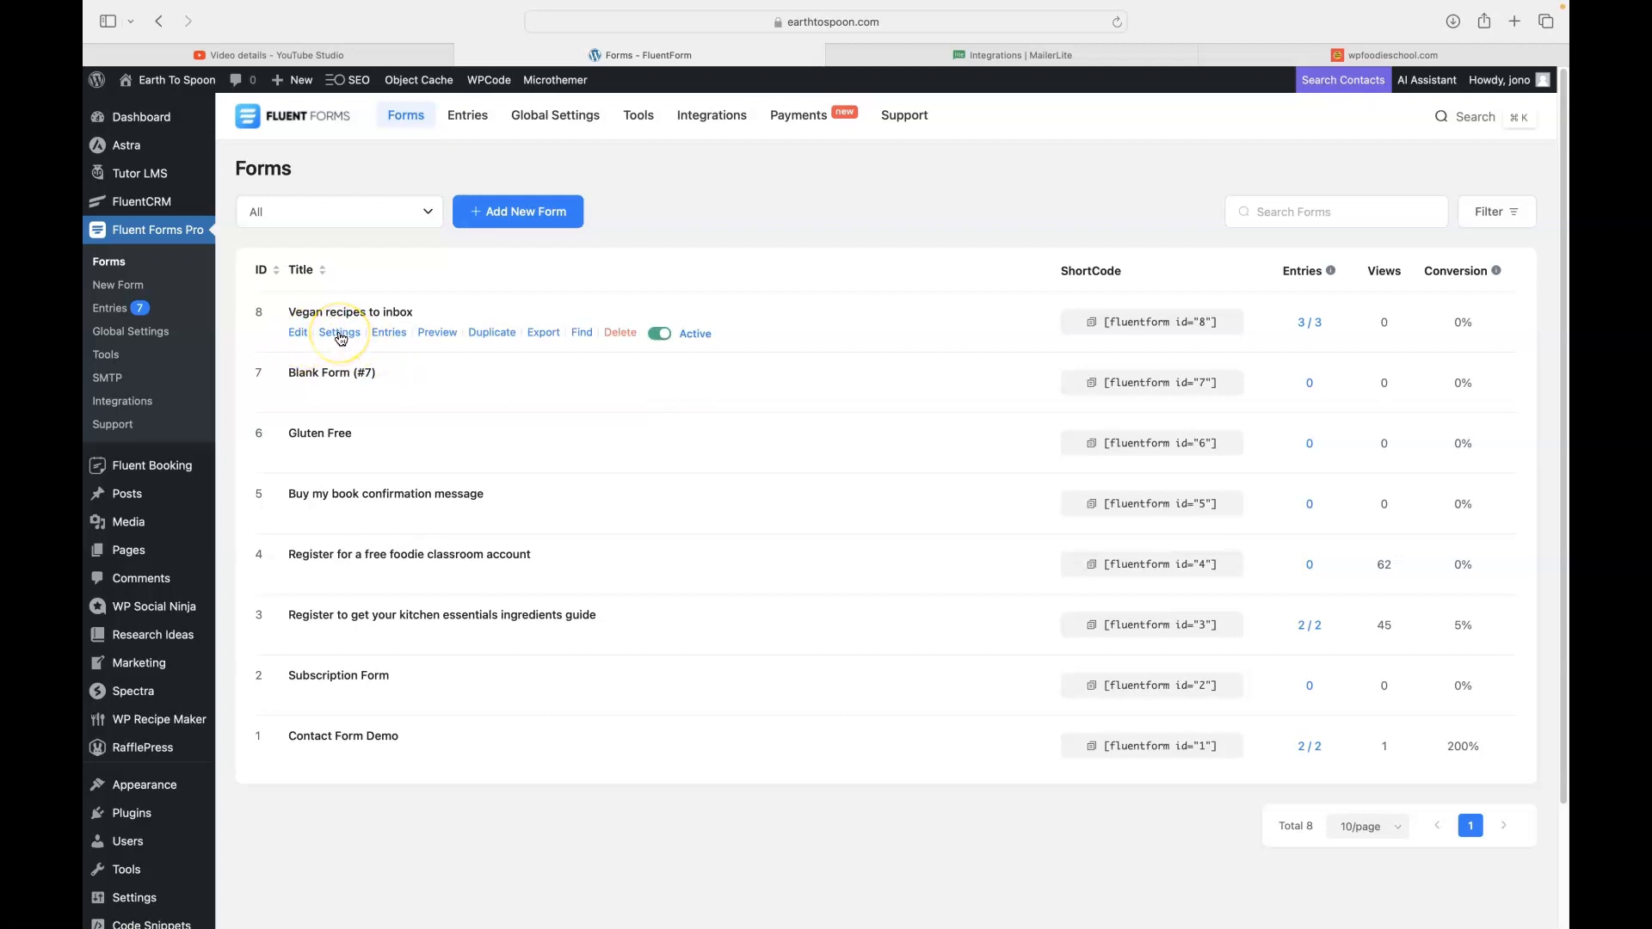
left_click(339, 334)
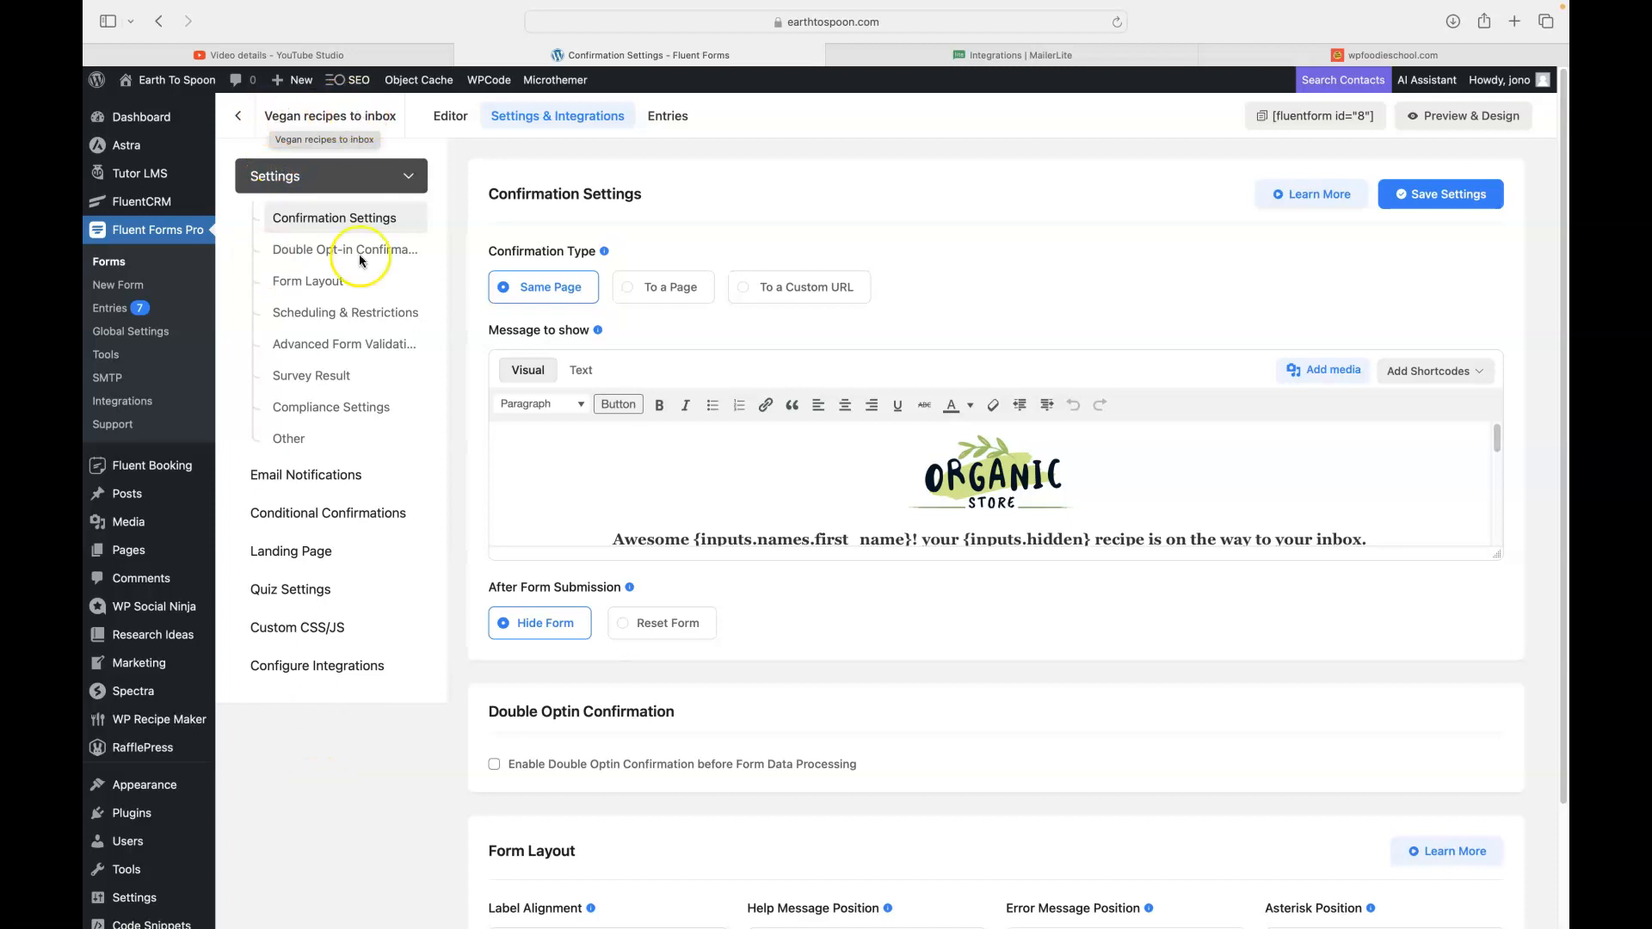
left_click(303, 668)
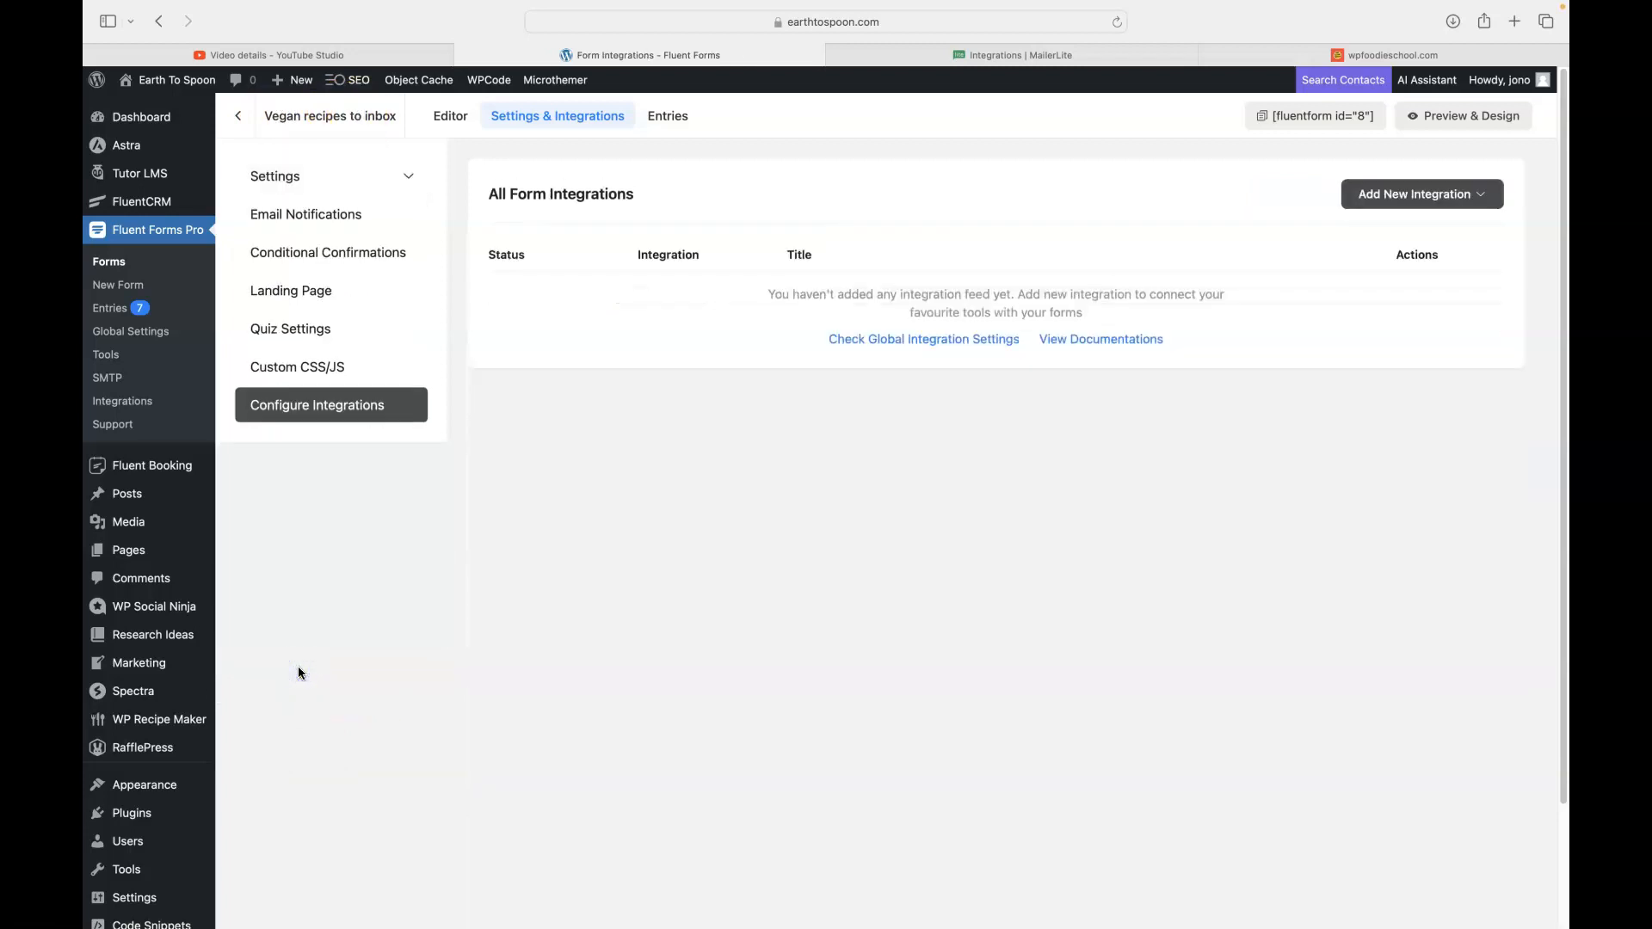
- Add a MailerLite integration feed named 'Vegan subscribers' targeting the Vegan group
left_click(1381, 197)
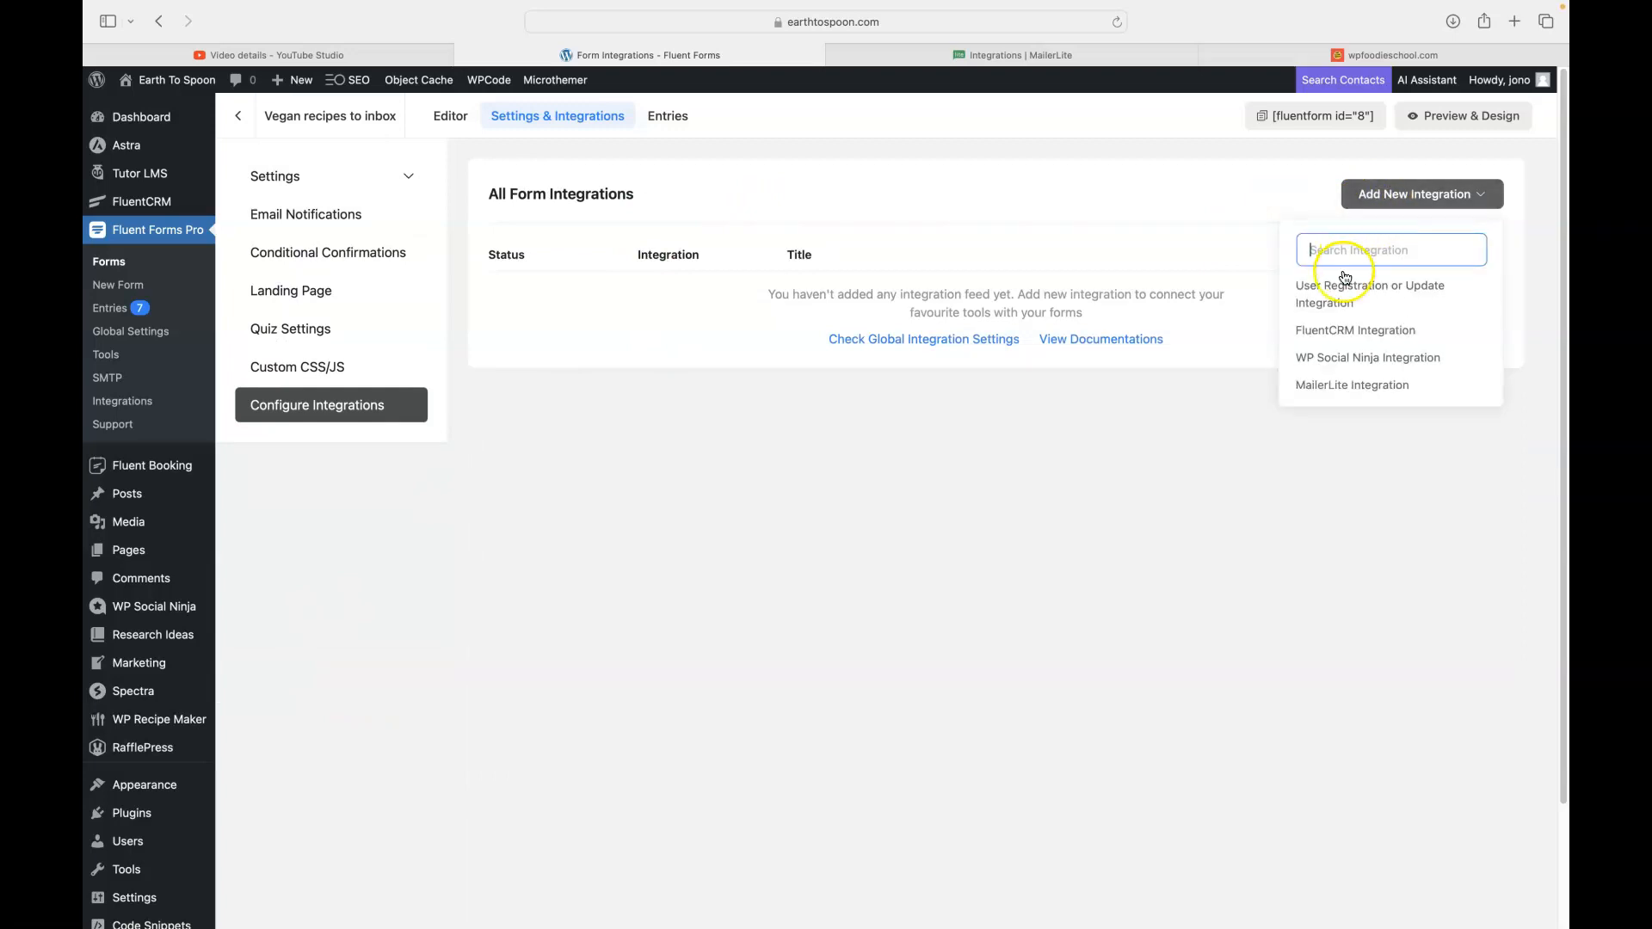
left_click(1332, 388)
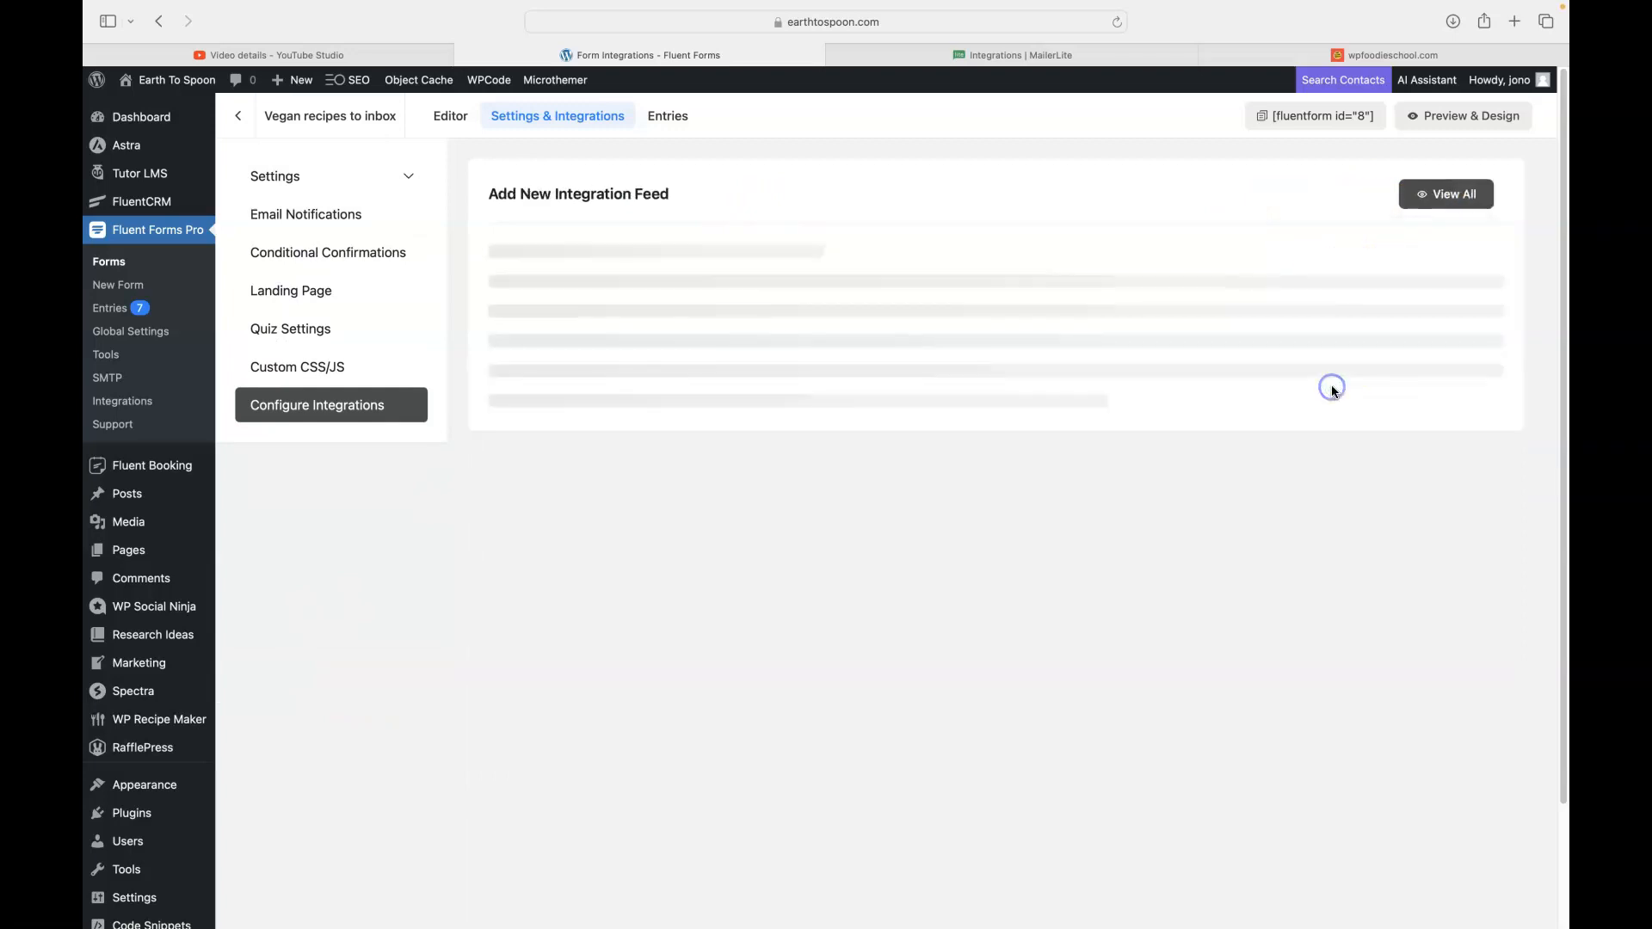
left_click(684, 287)
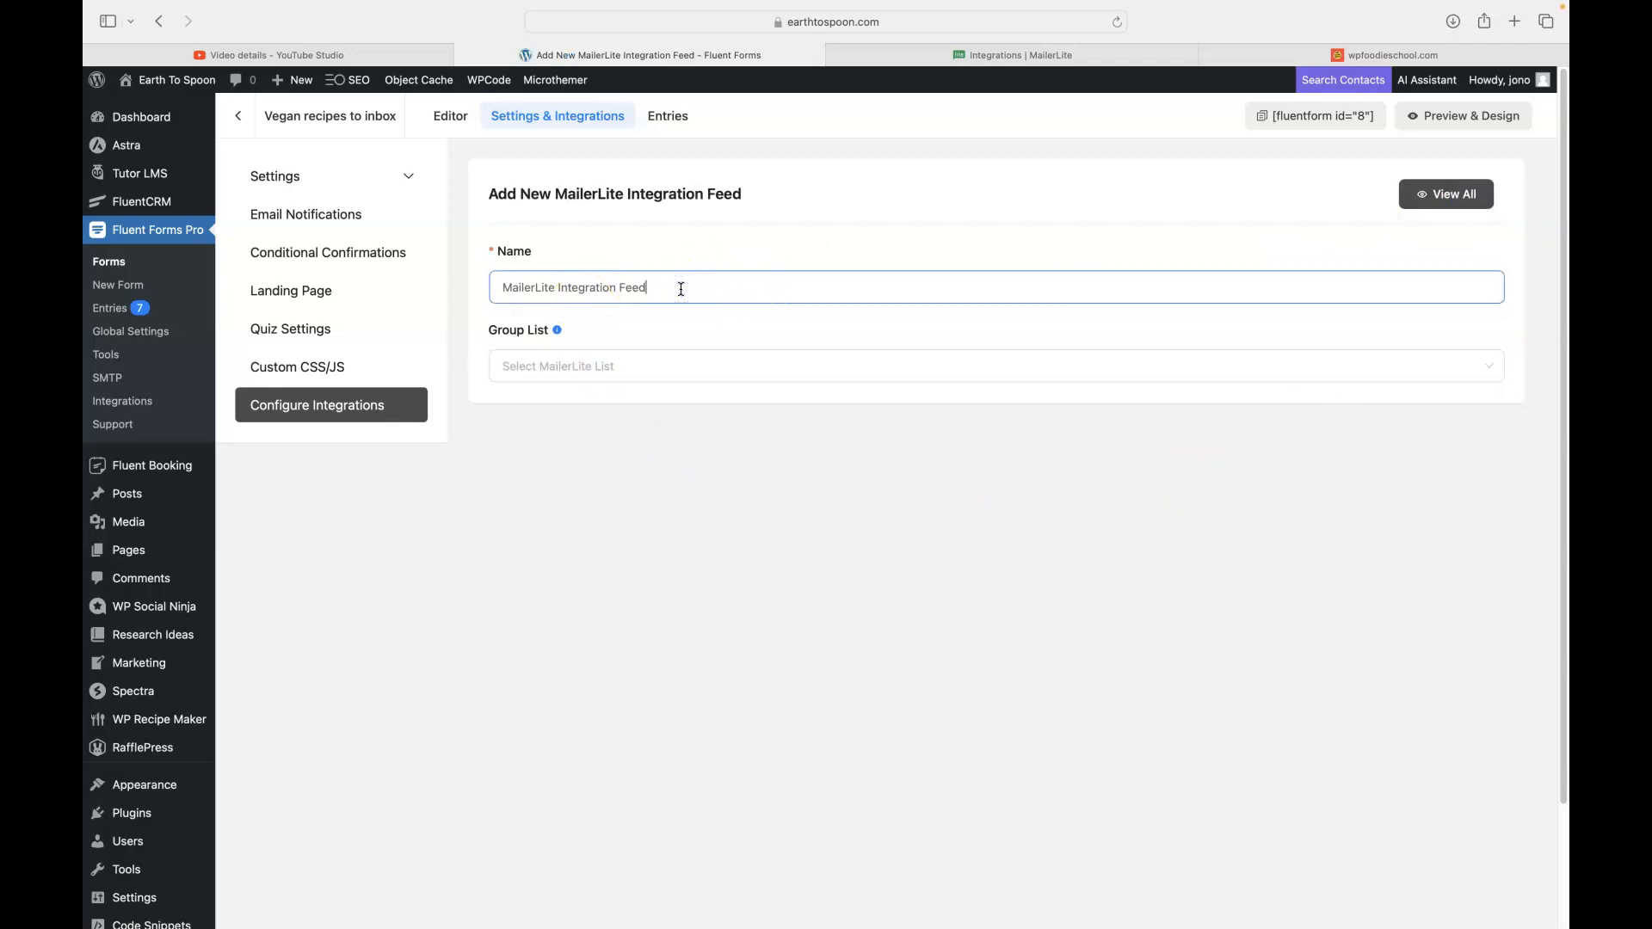
triple_click(680, 289)
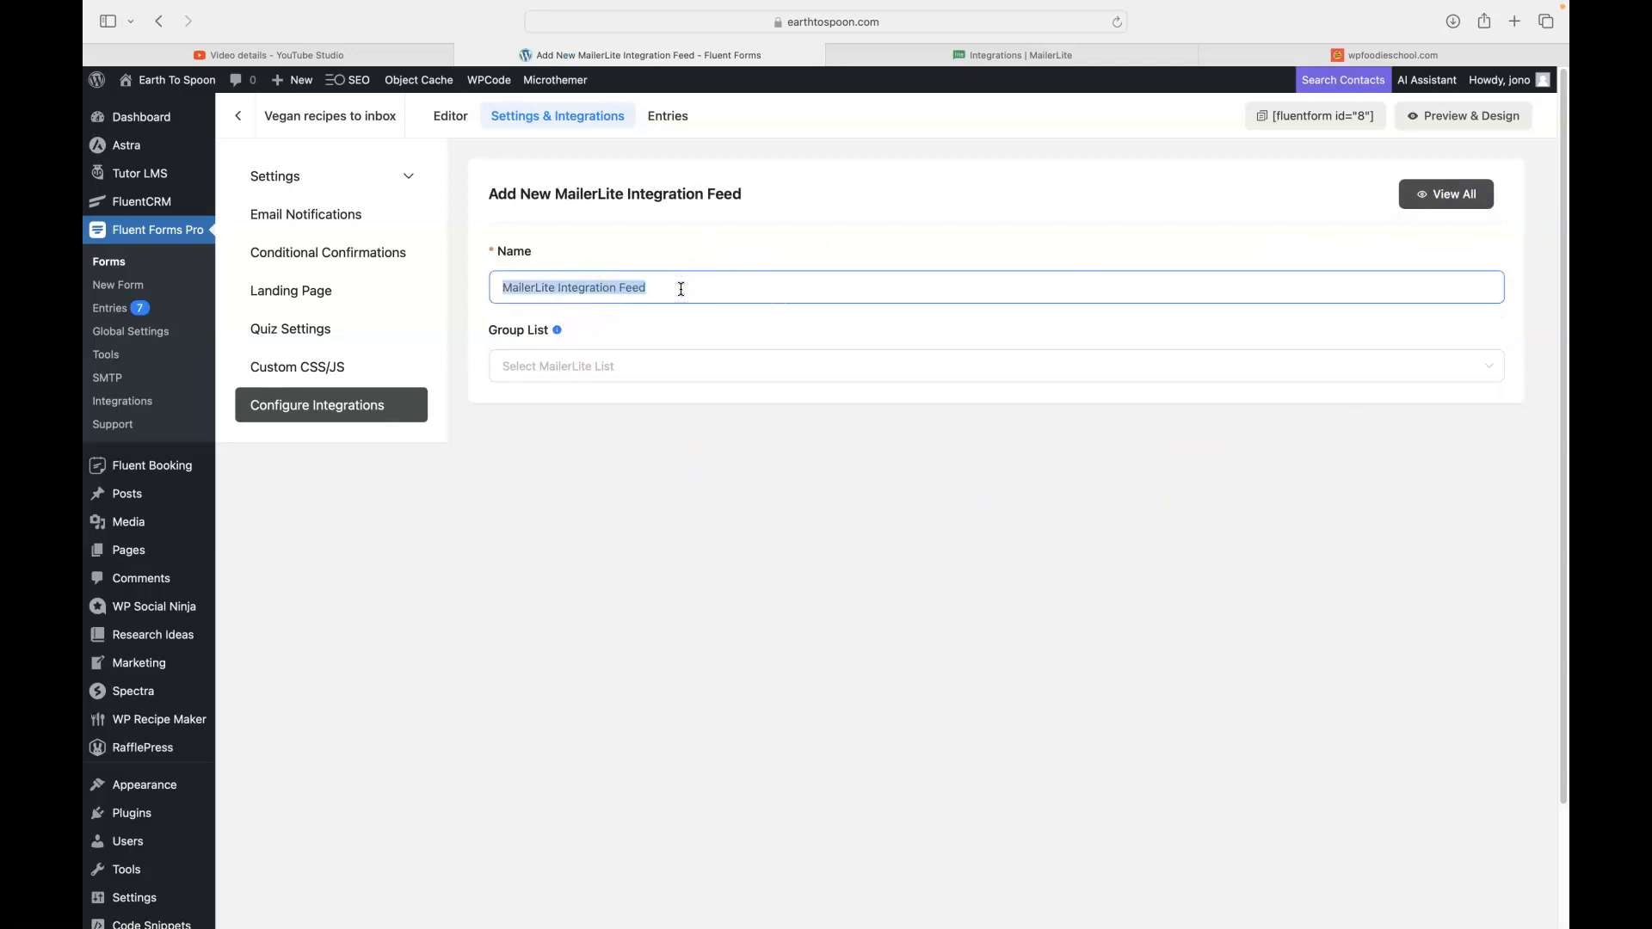
type("Vegan subscribers")
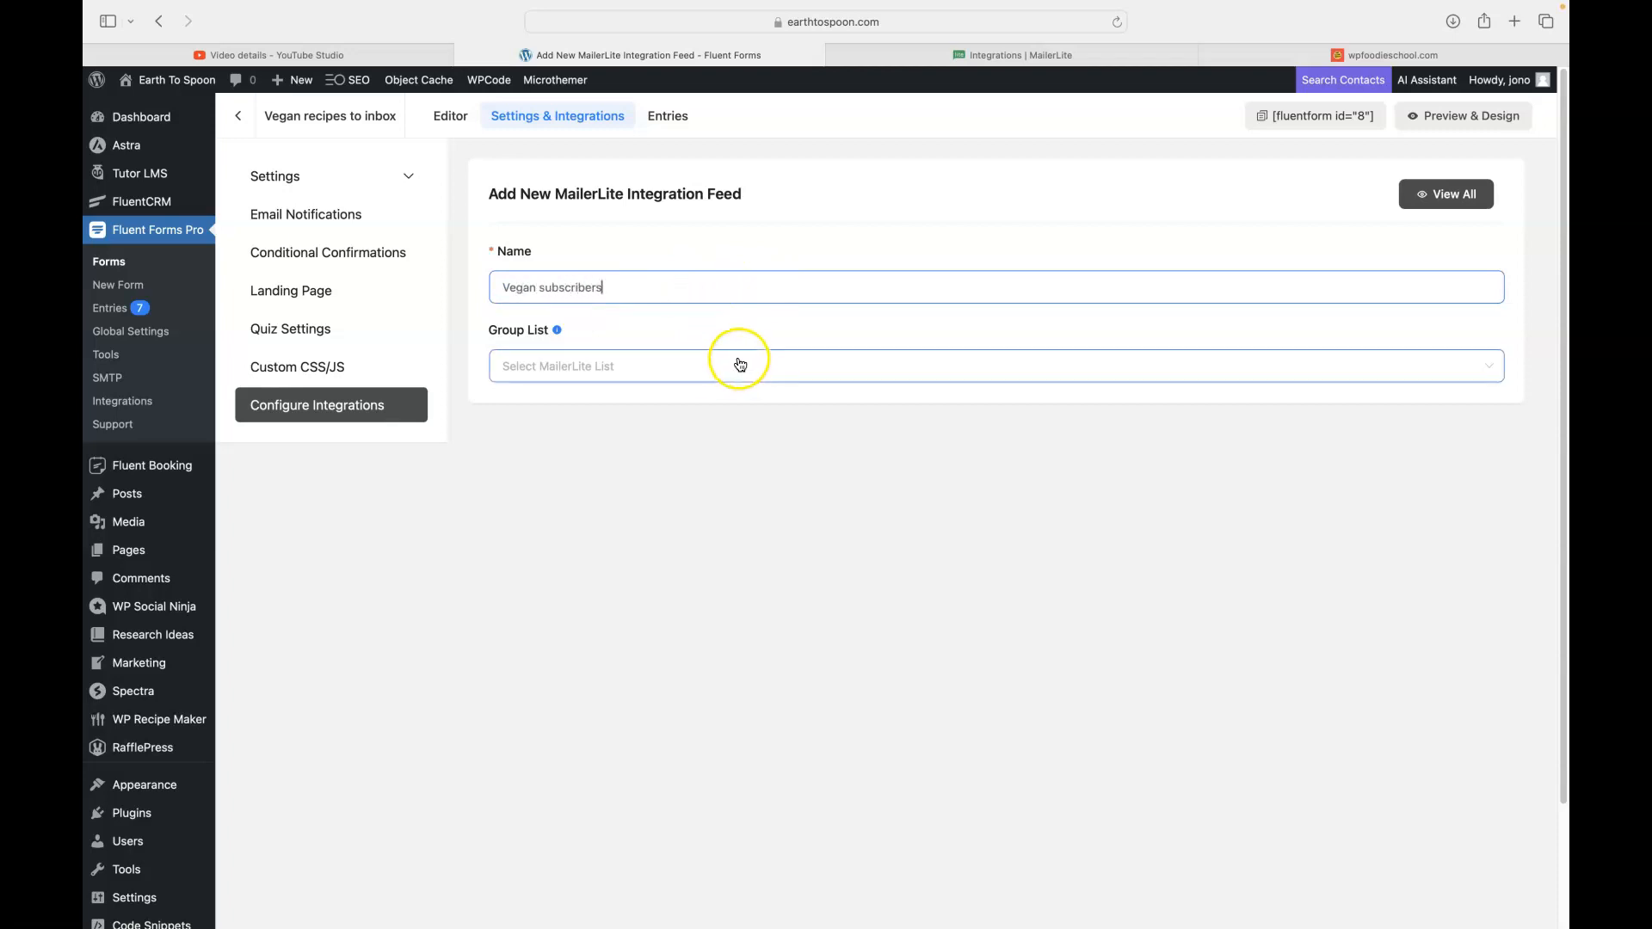
left_click(675, 362)
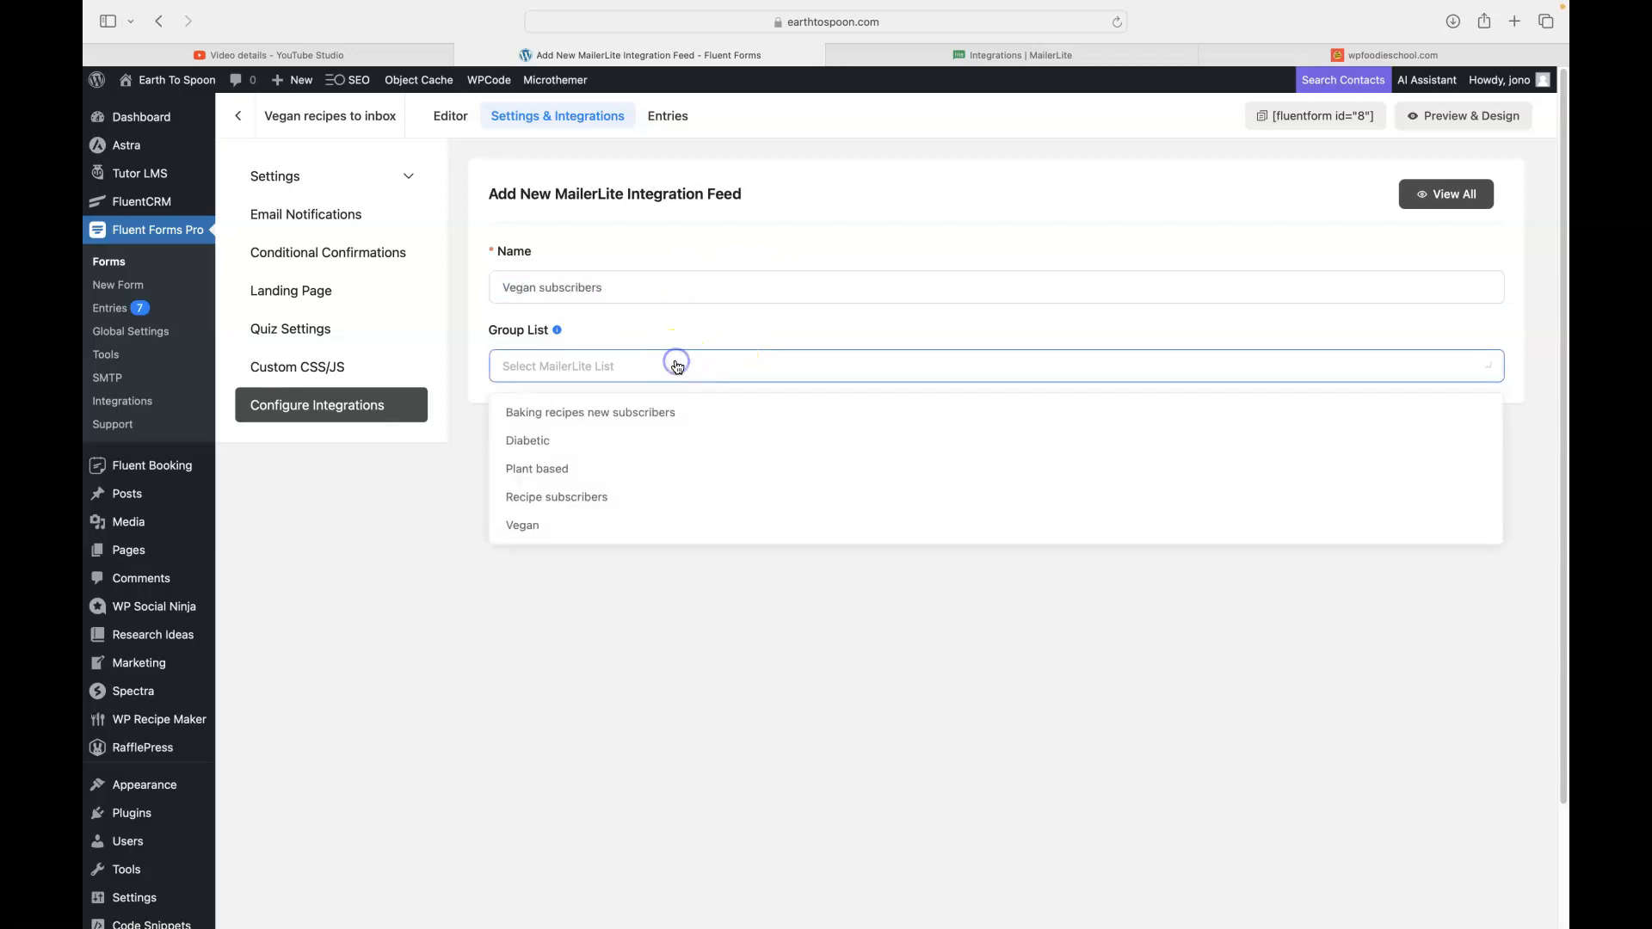
left_click(542, 524)
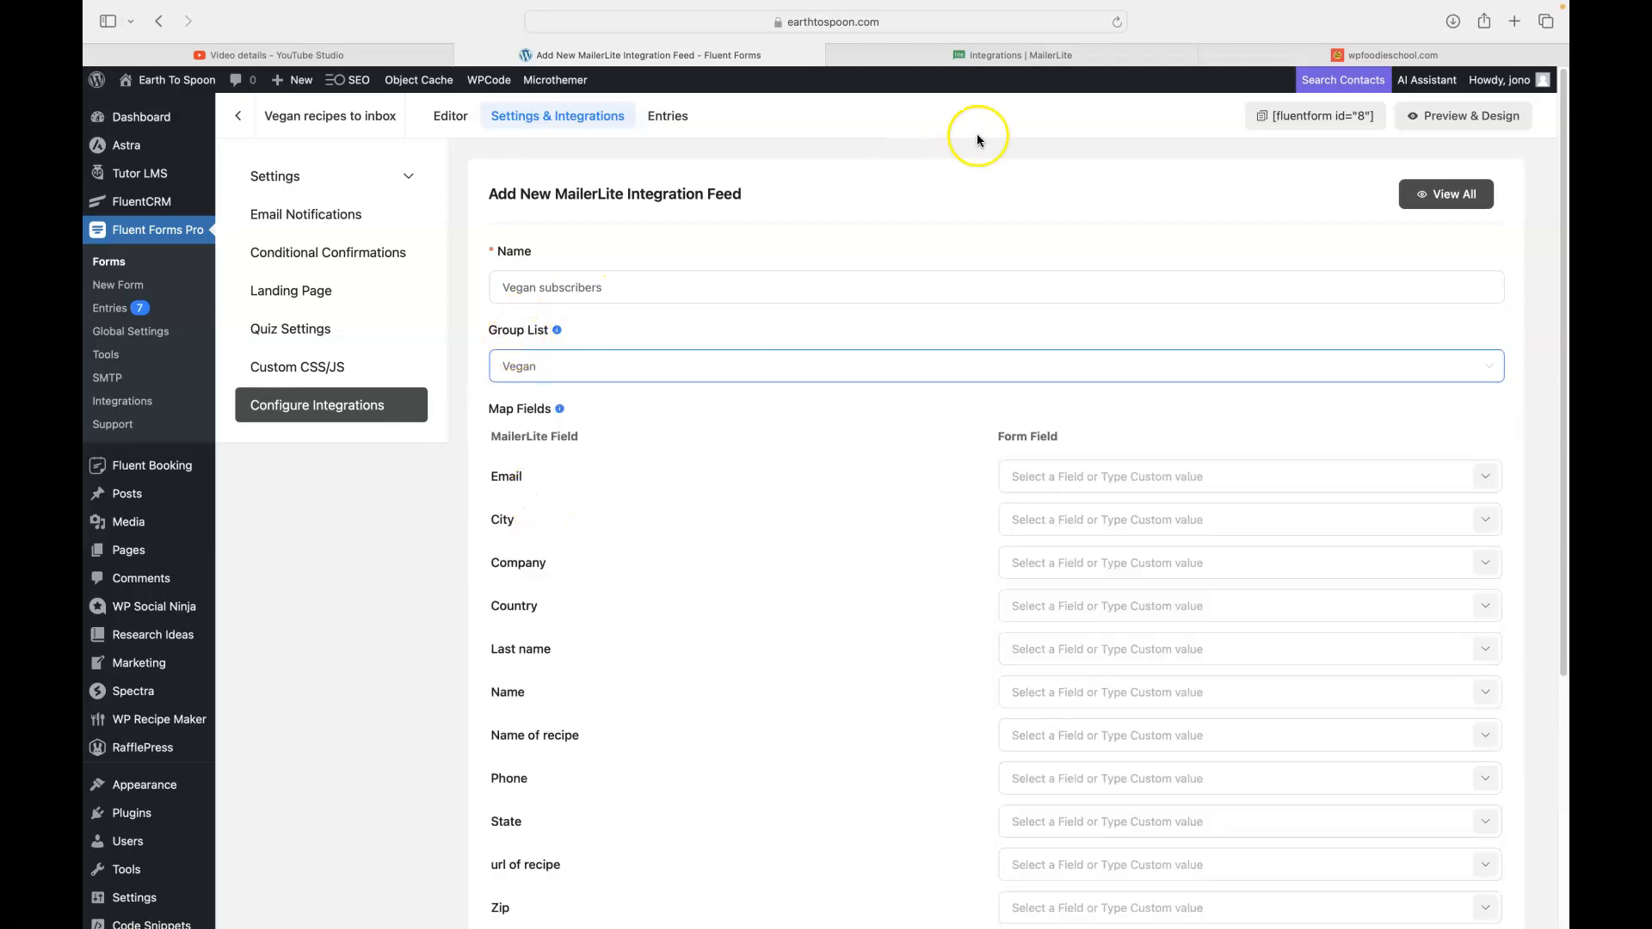
left_click(1000, 56)
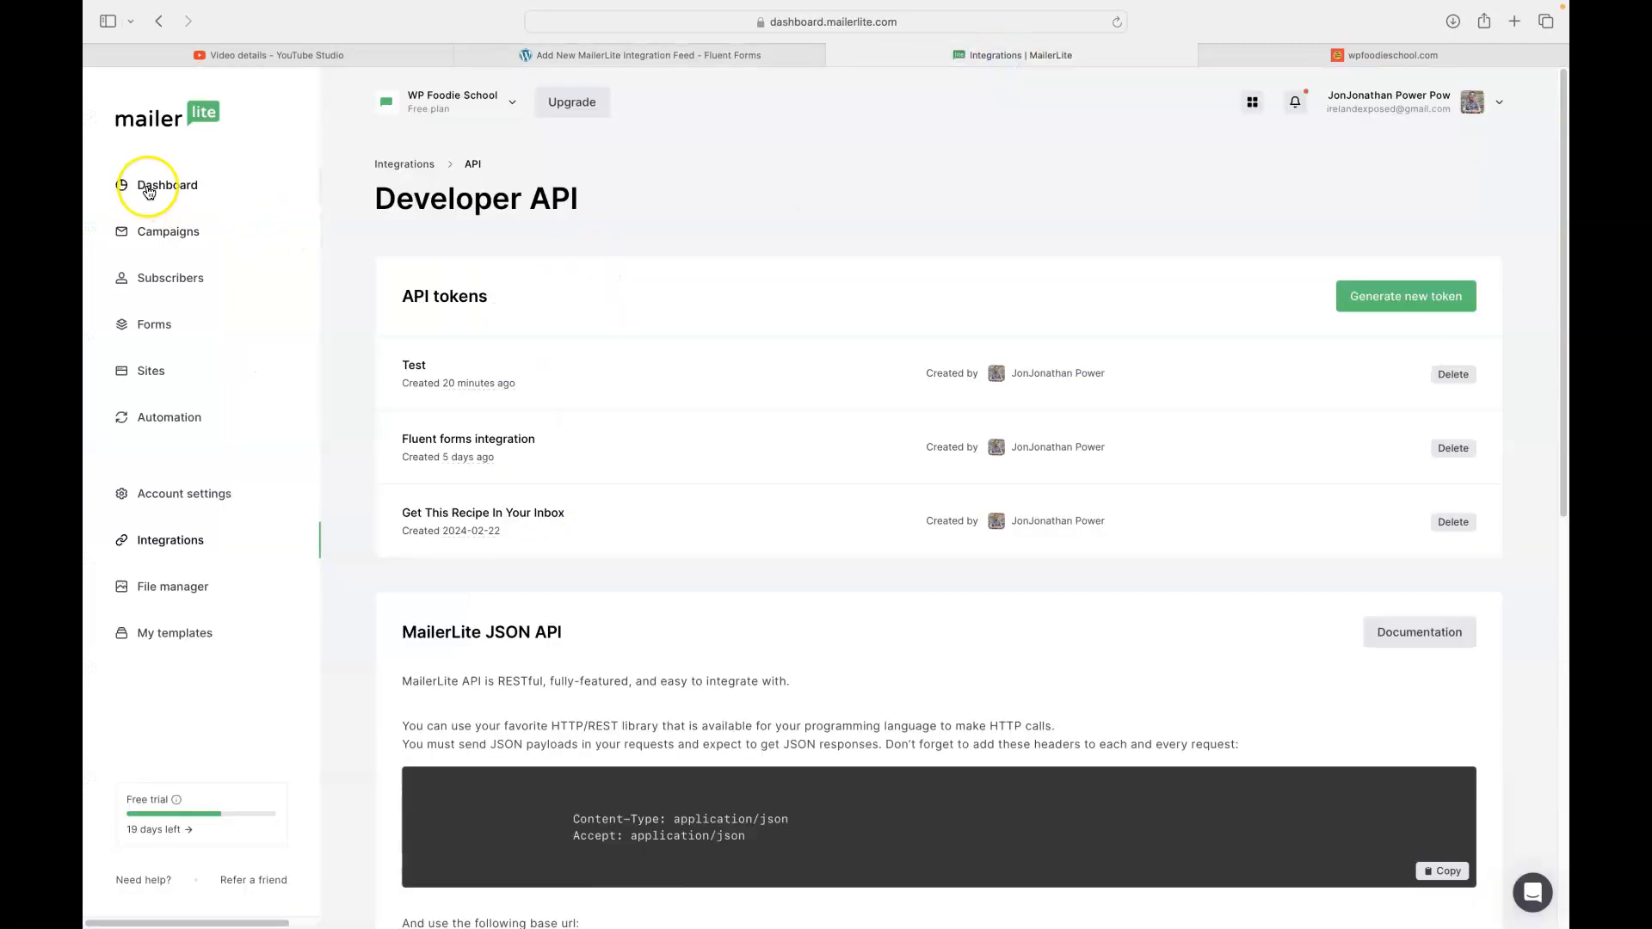
- Check MailerLite's subscriber groups list for the Vegan group, then return to the feed settings
left_click(148, 191)
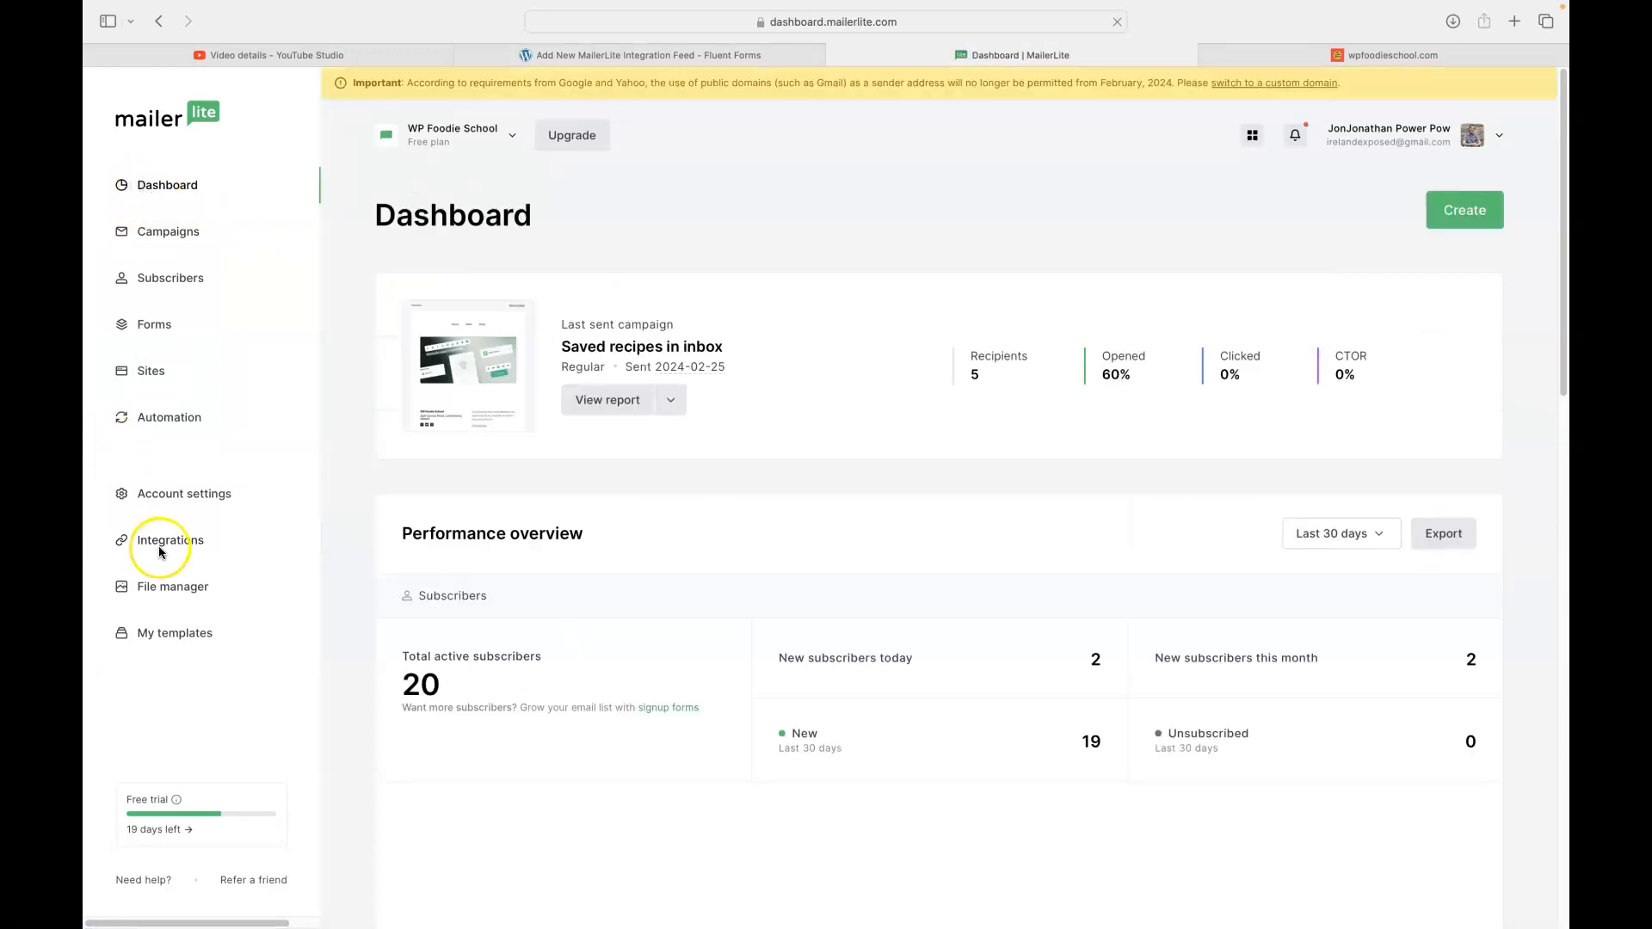
left_click(158, 283)
left_click(600, 229)
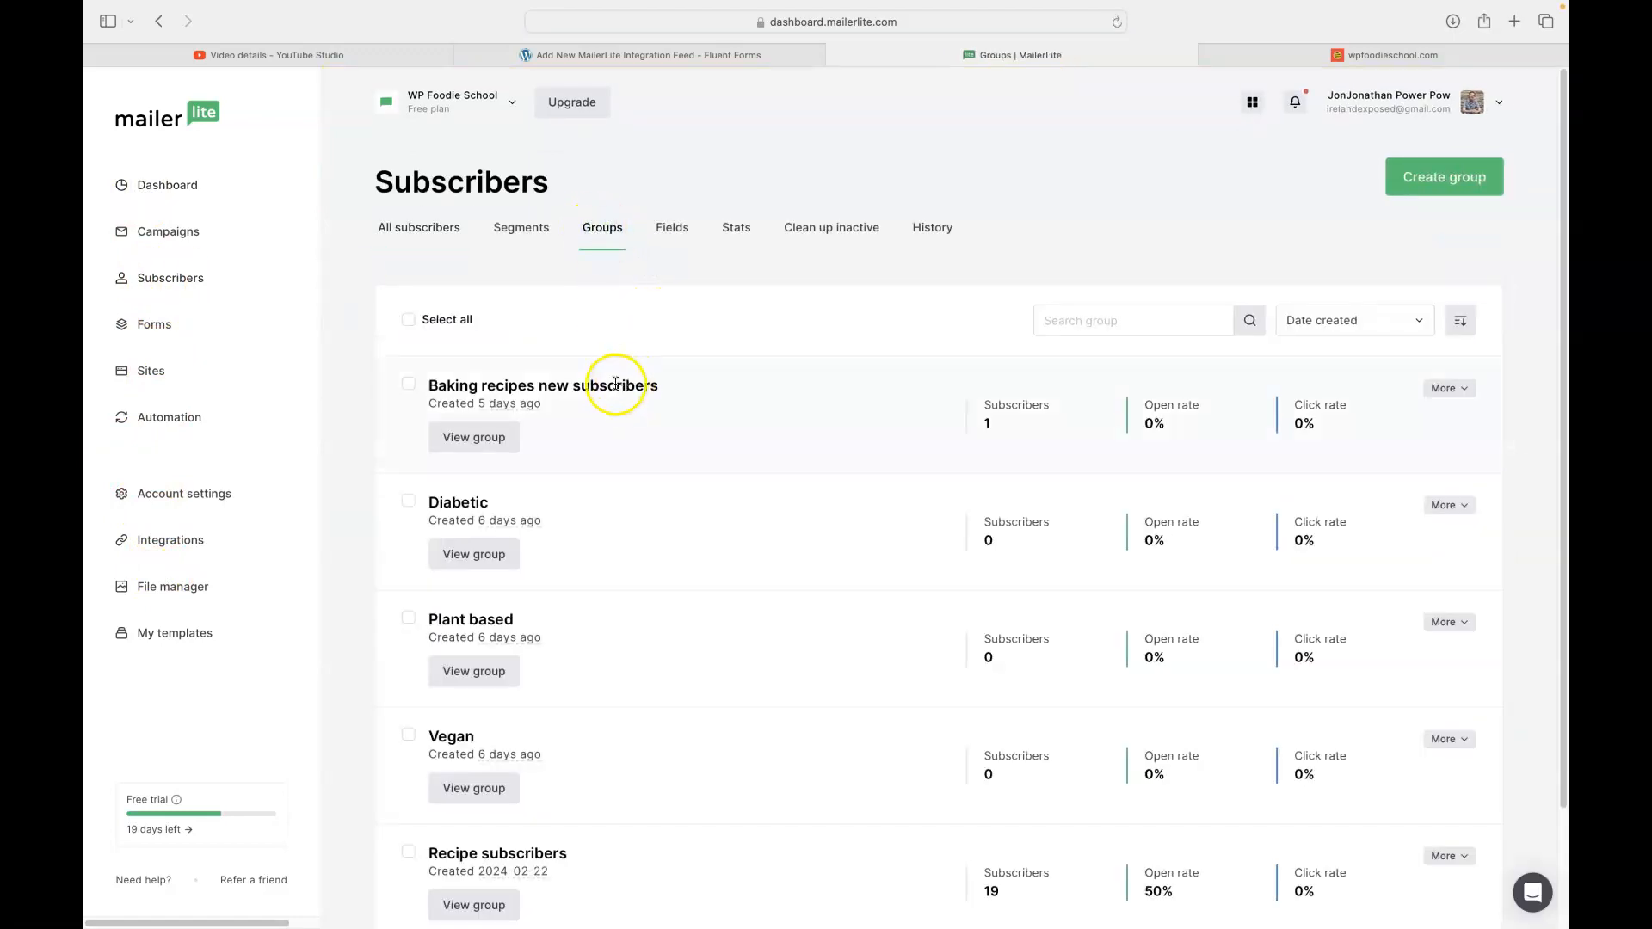
scroll(659, 775, "down", 1)
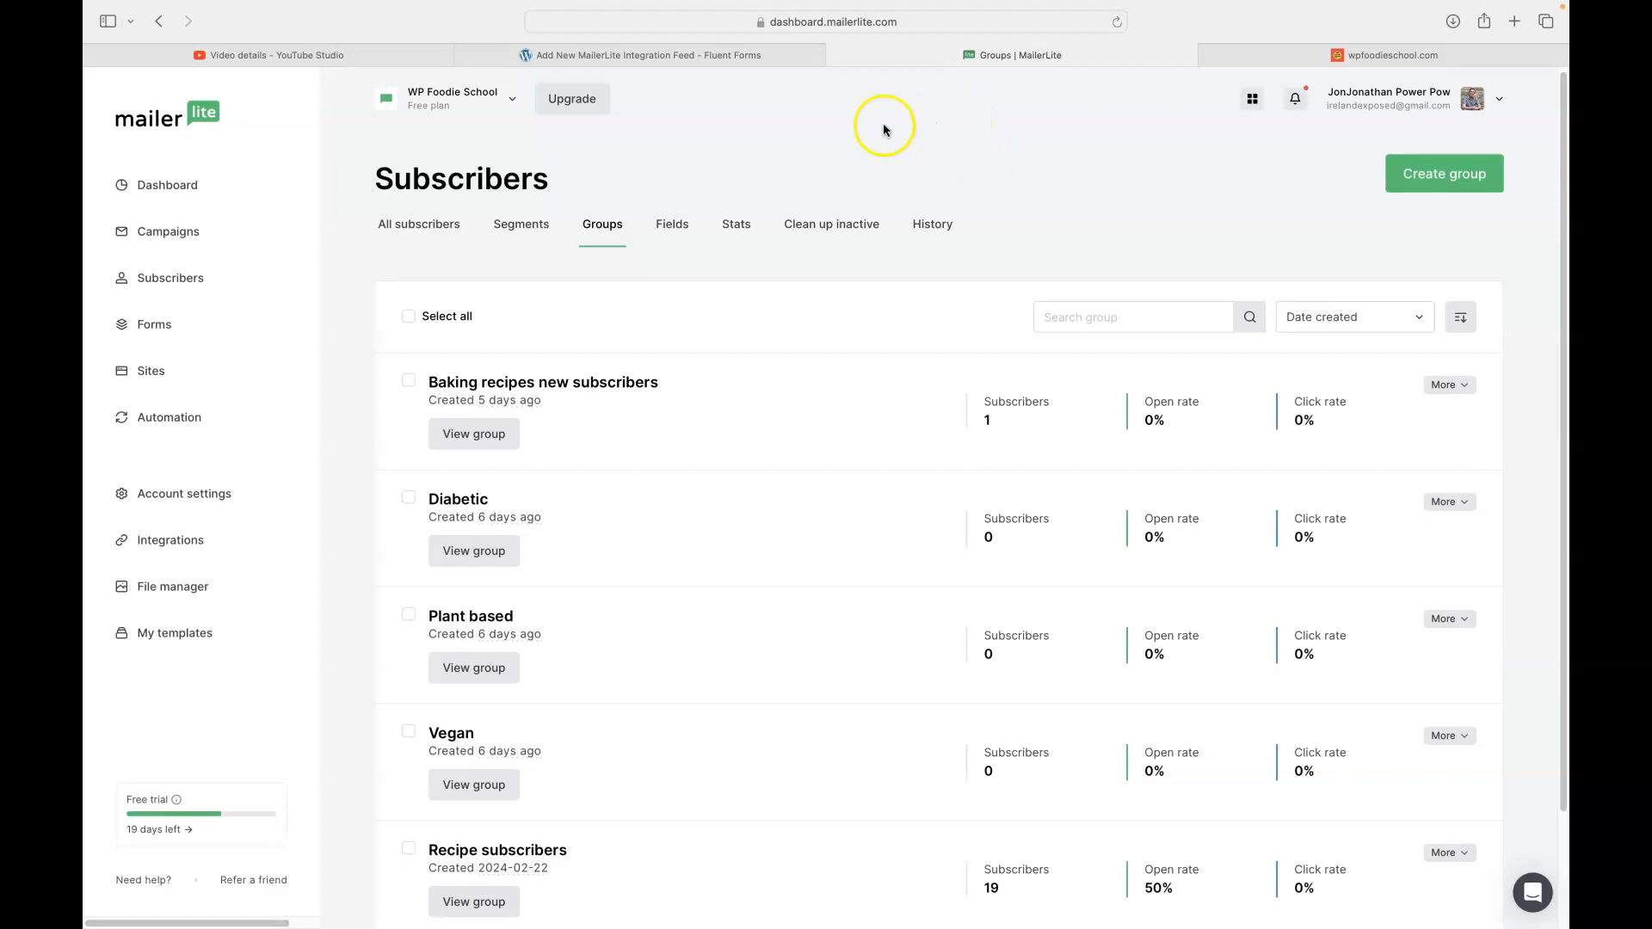
left_click(627, 57)
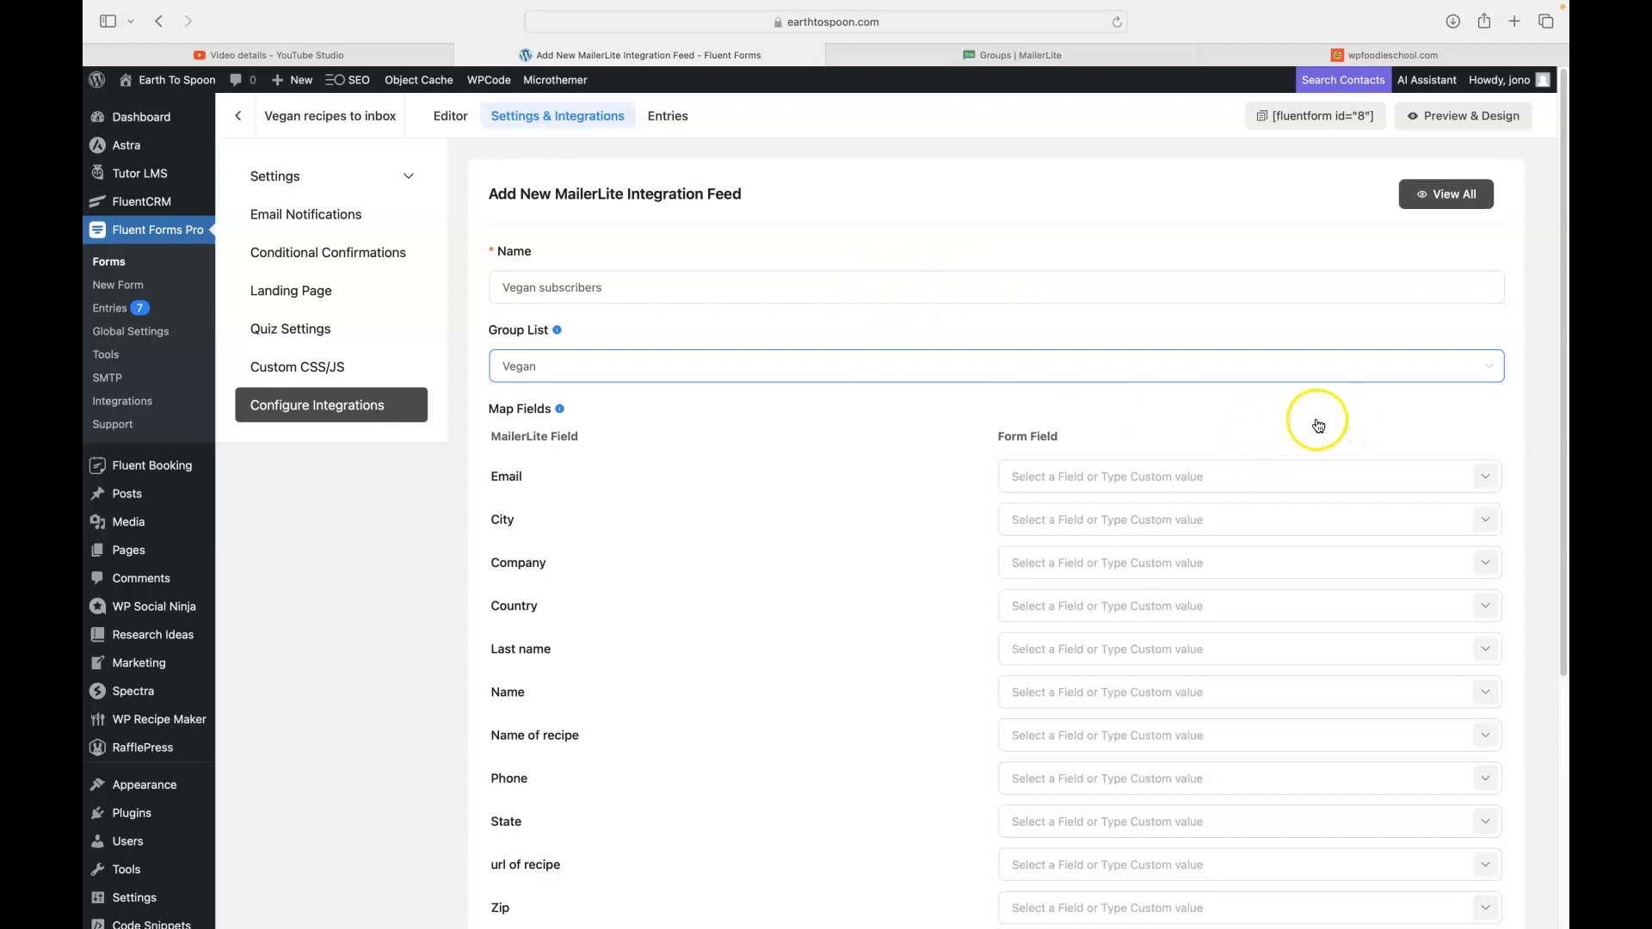
- Map the feed's Email and Name fields to the form's email and name inputs
left_click(1486, 478)
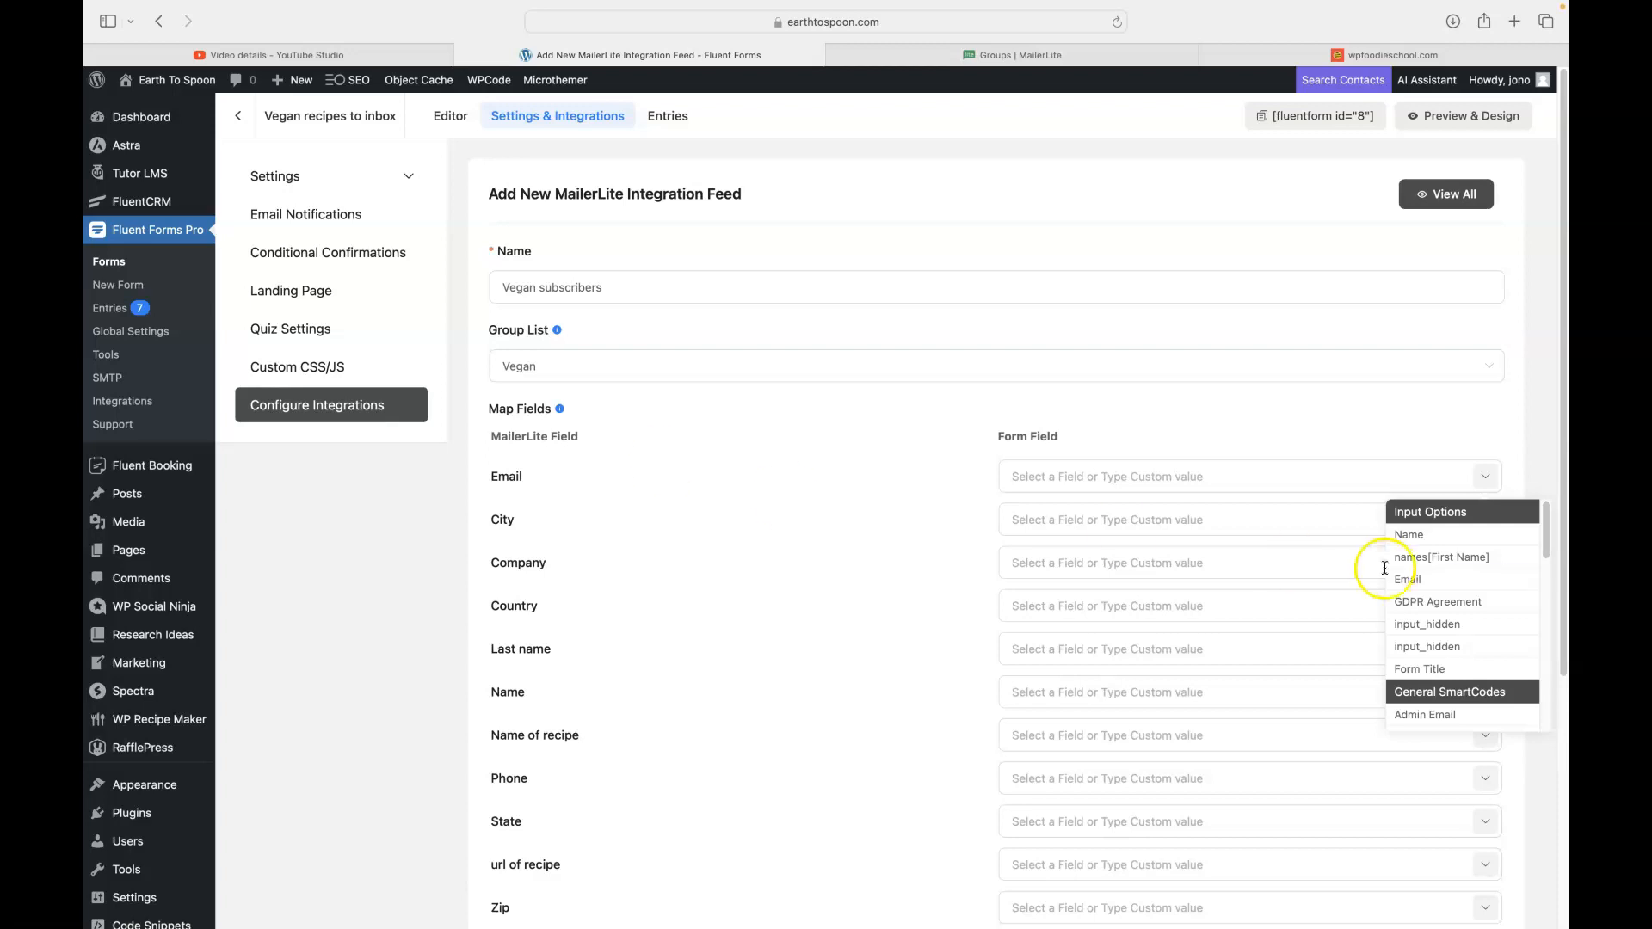
left_click(1408, 579)
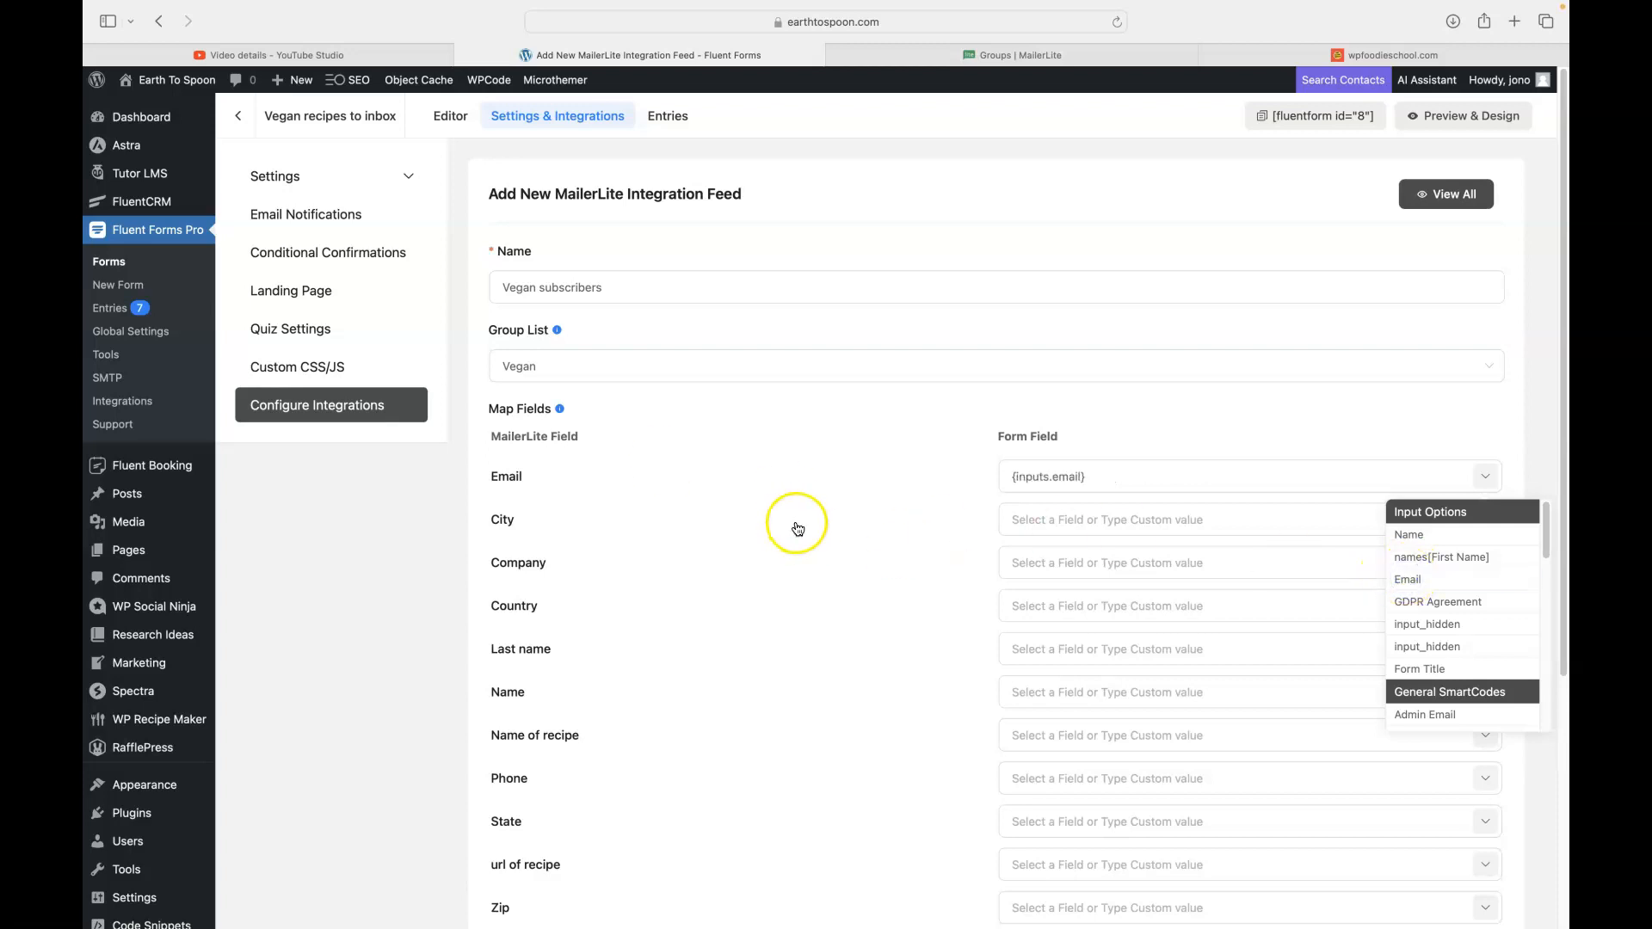
scroll(796, 525, "down", 5)
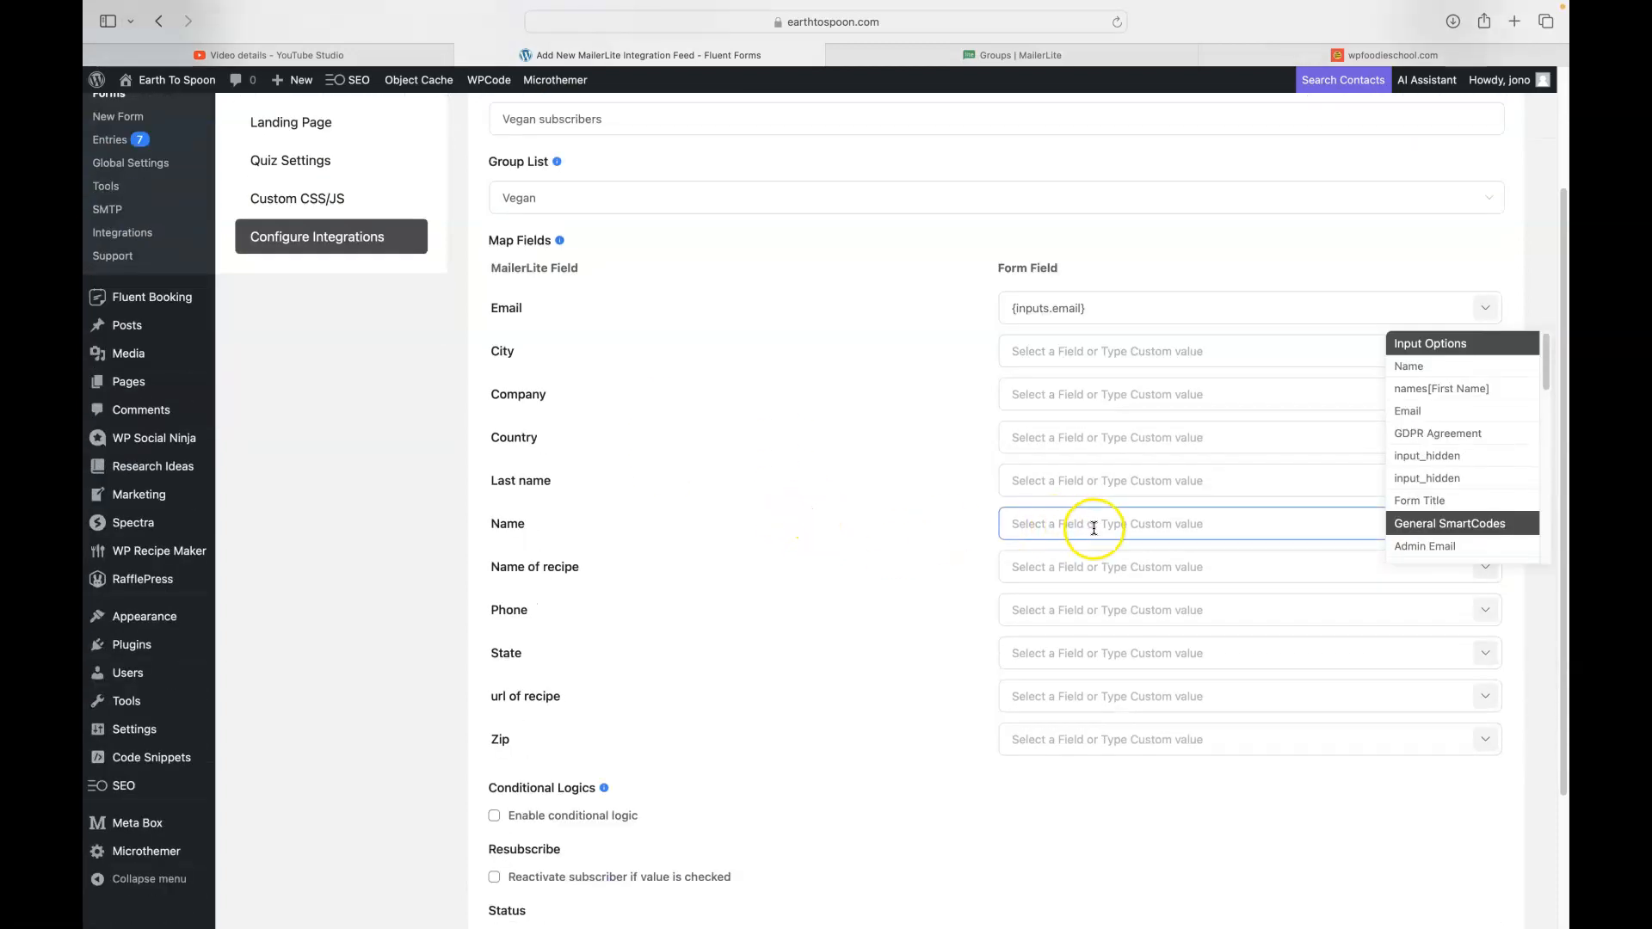
left_click(1488, 525)
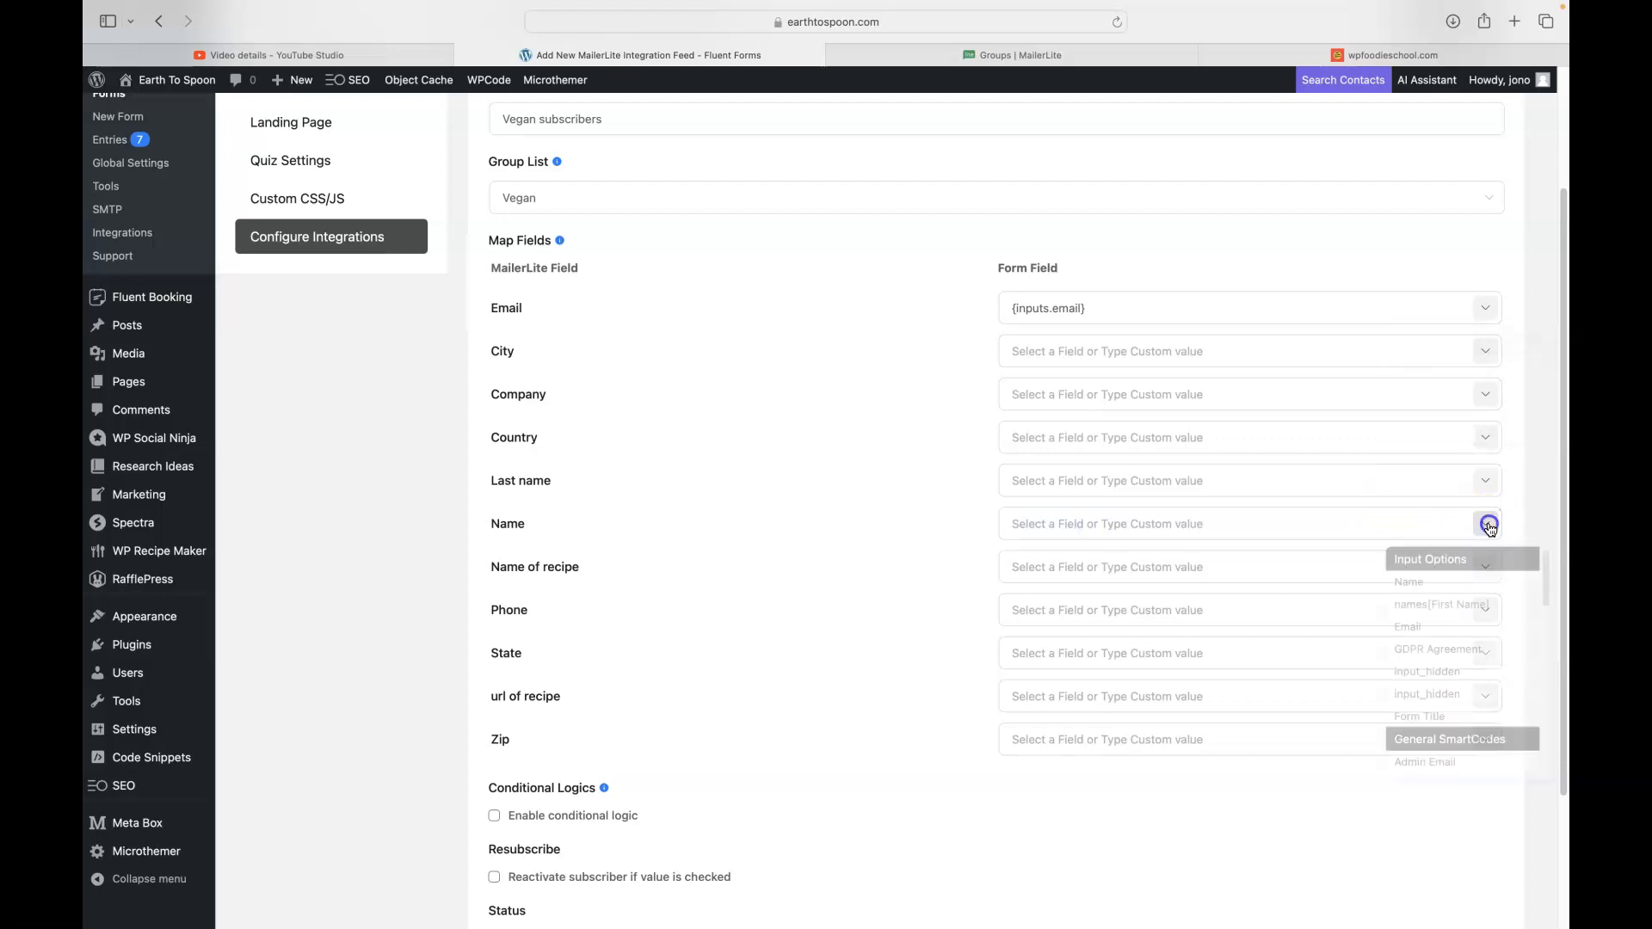
left_click(1454, 582)
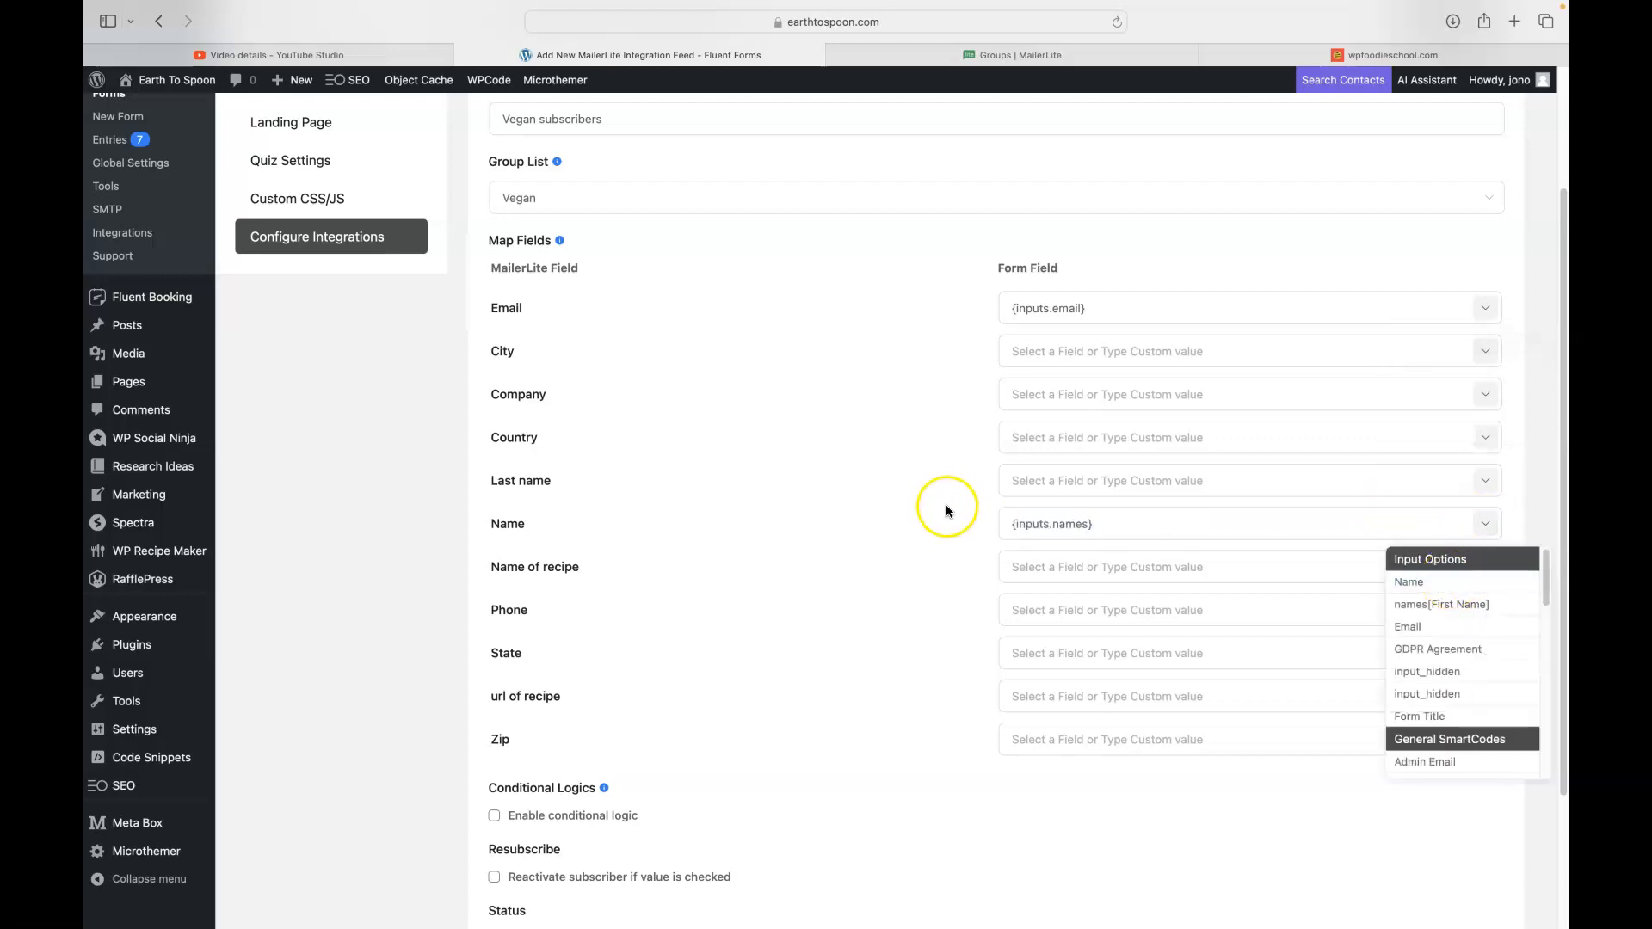
scroll(948, 510, "down", 1)
- Map Name of recipe to the form's first hidden input, {inputs.hidden}
left_click(1240, 540)
left_click(1489, 542)
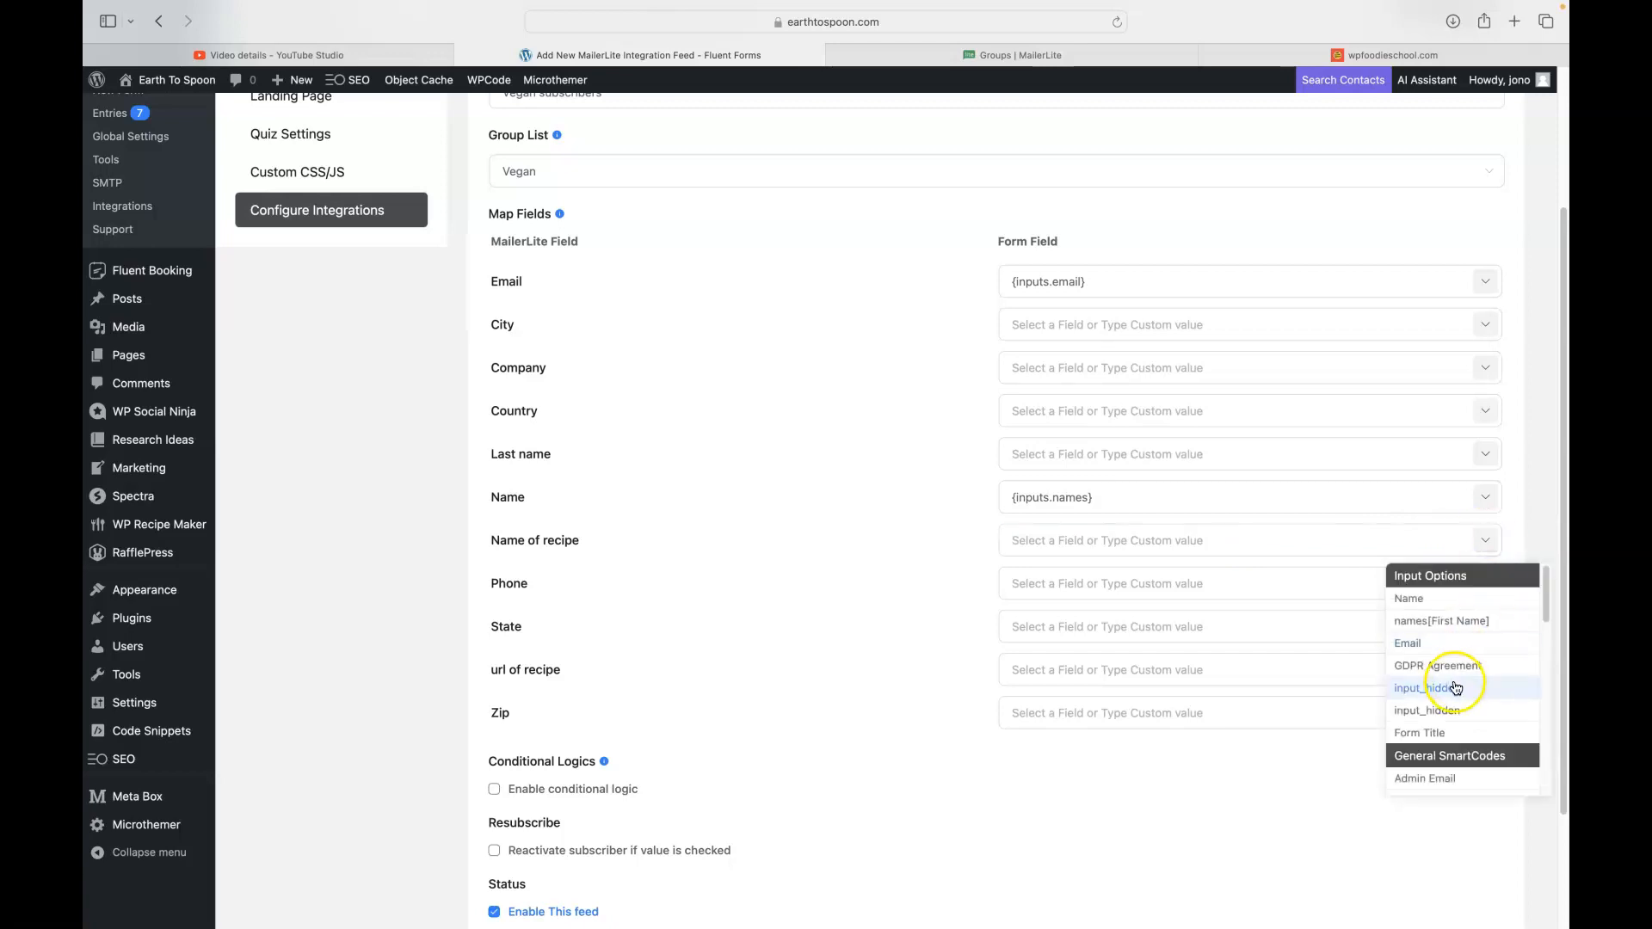
left_click(1454, 688)
left_click(1214, 586)
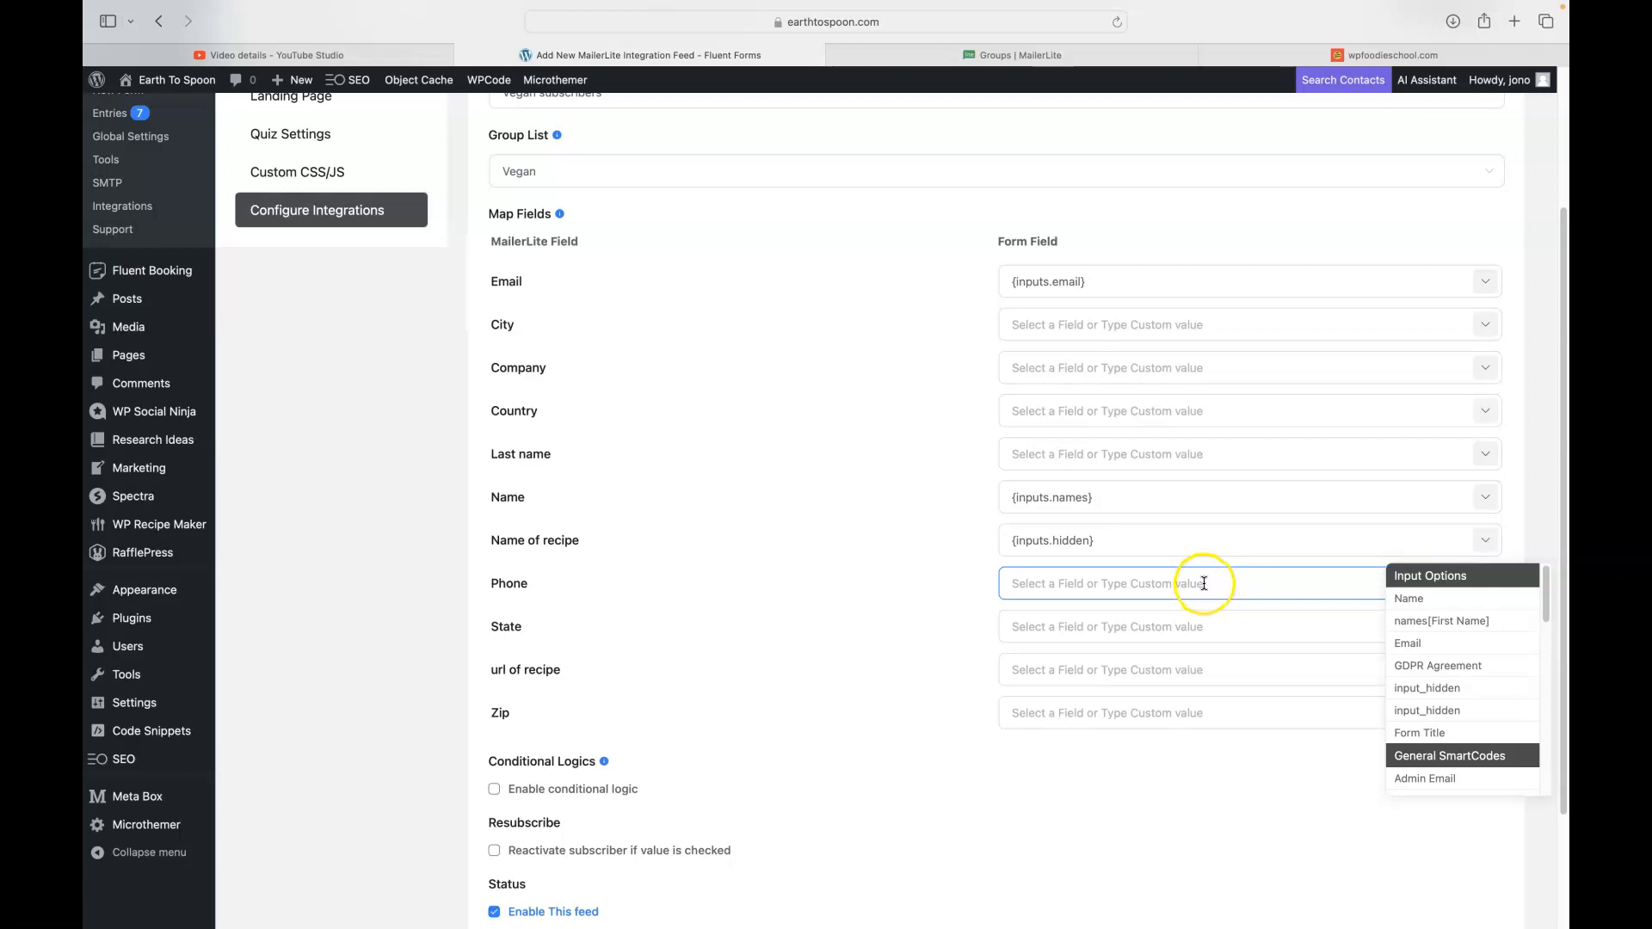
scroll(840, 540, "down", 4)
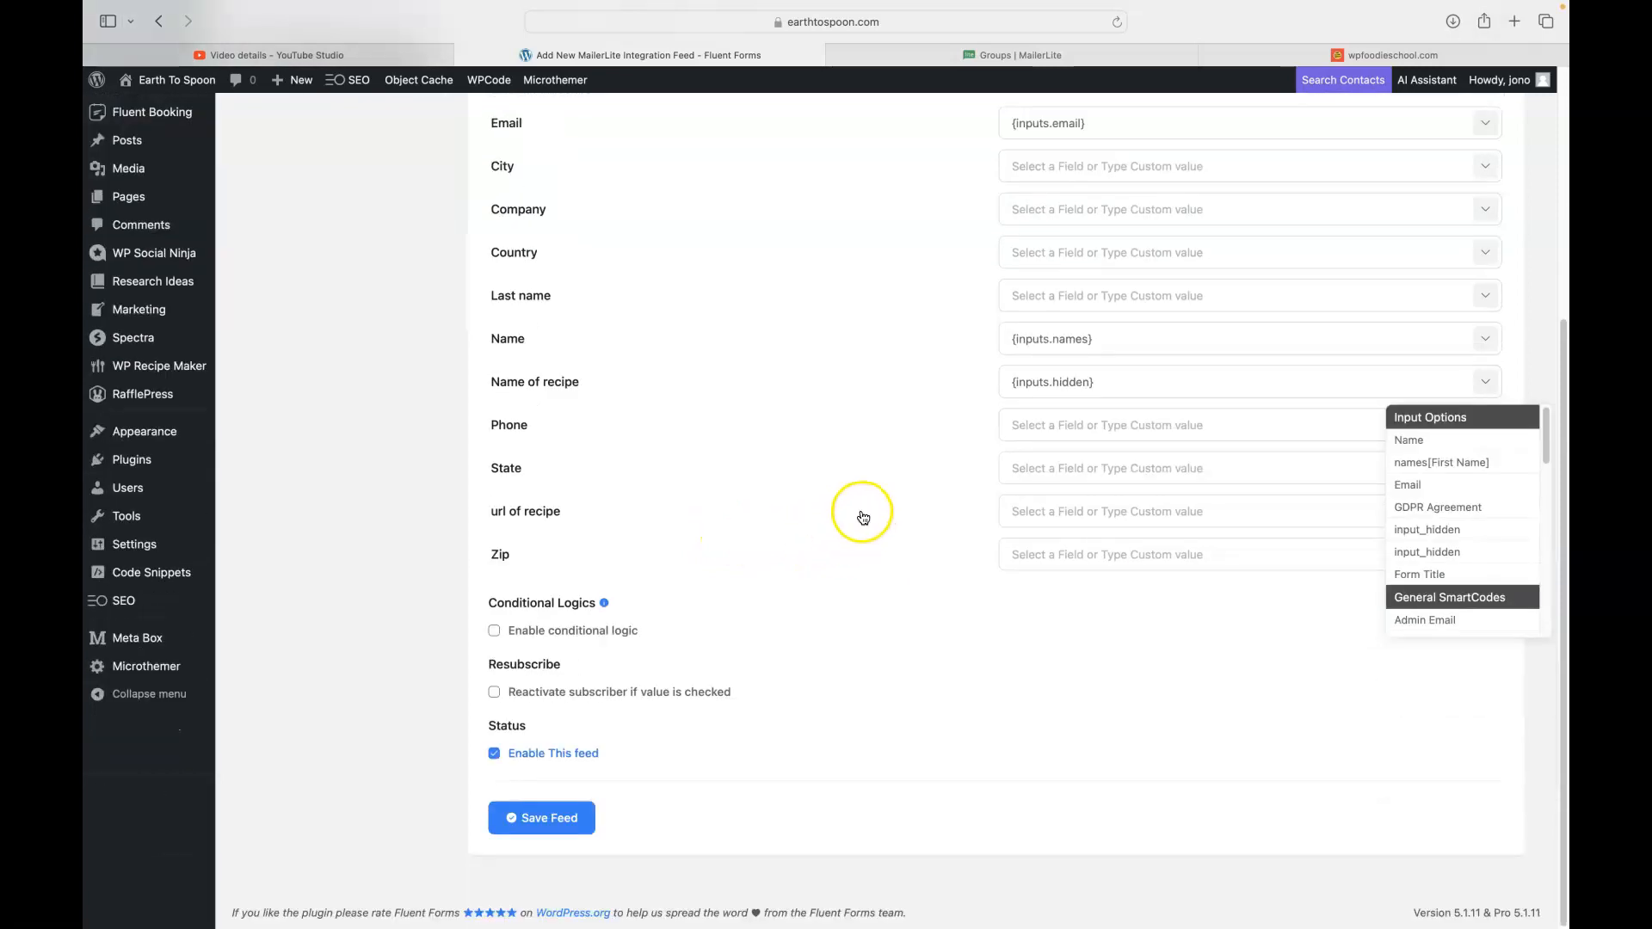
scroll(874, 515, "up", 7)
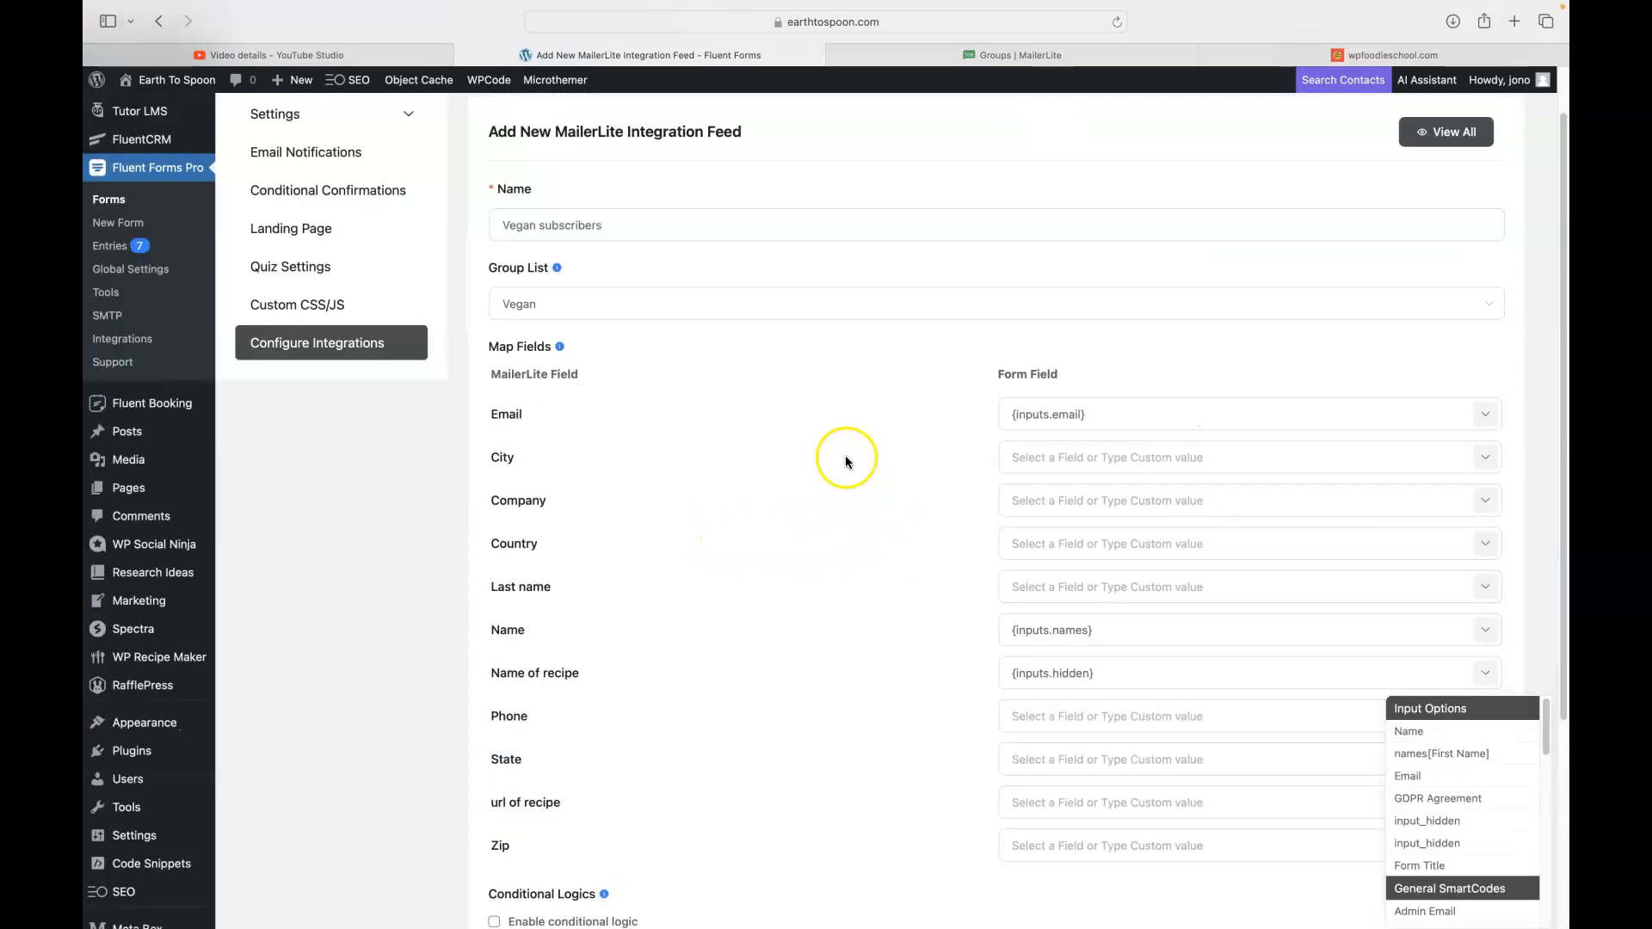
scroll(850, 387, "down", 5)
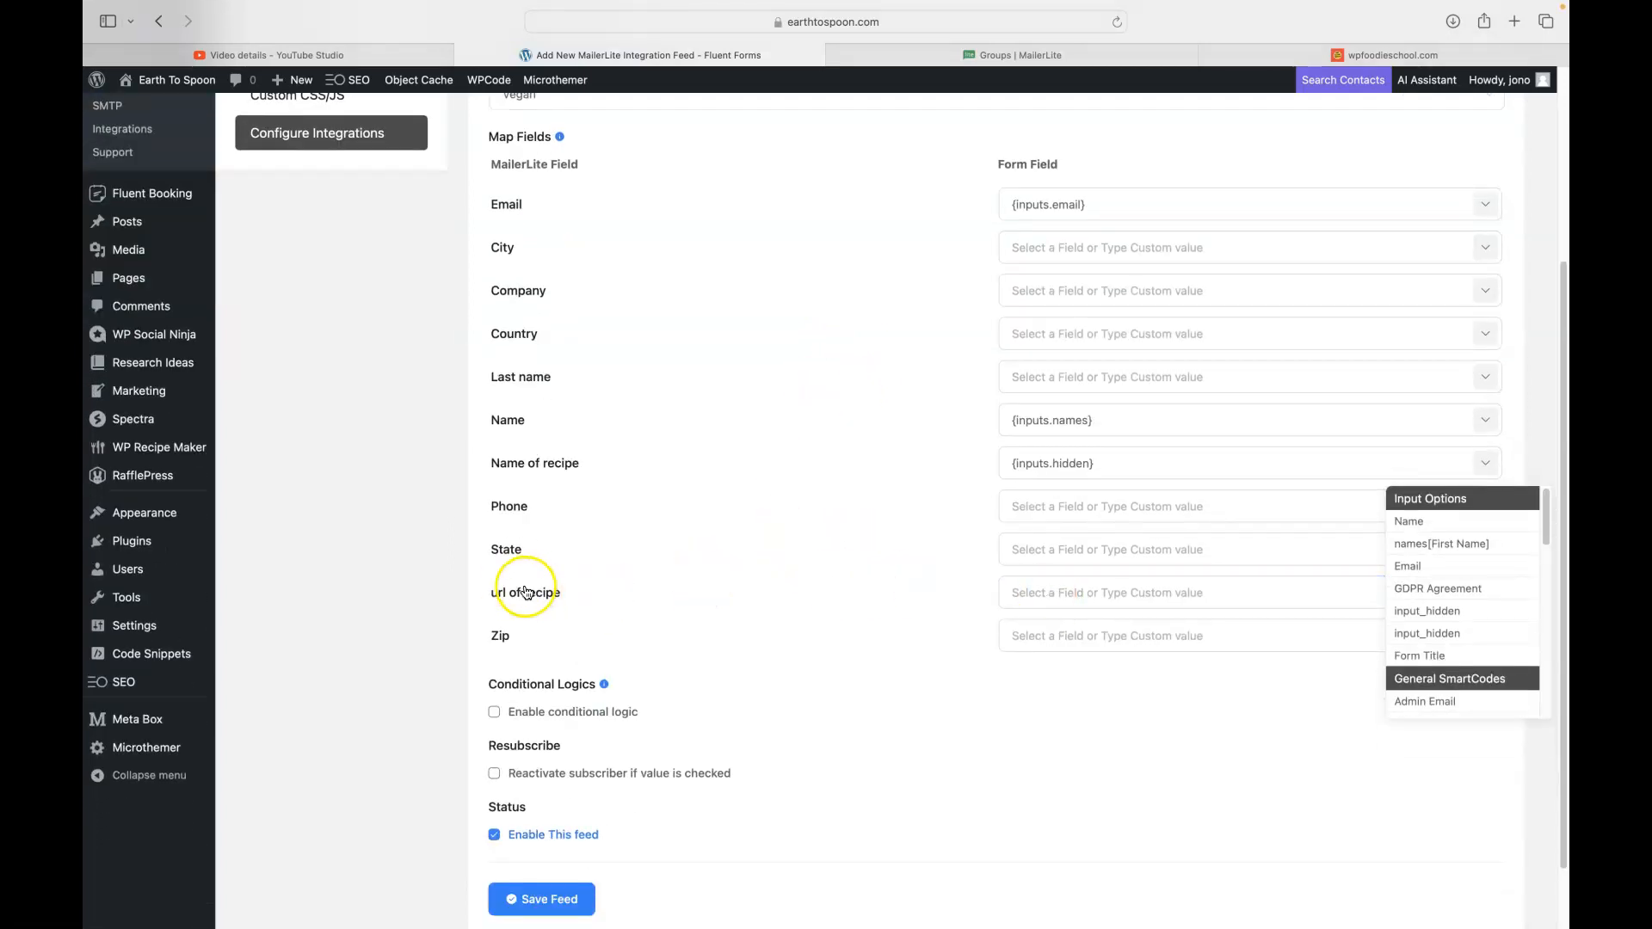
- Map url of recipe to {inputs.hidden_1} and review both recipe mappings
left_click(1133, 595)
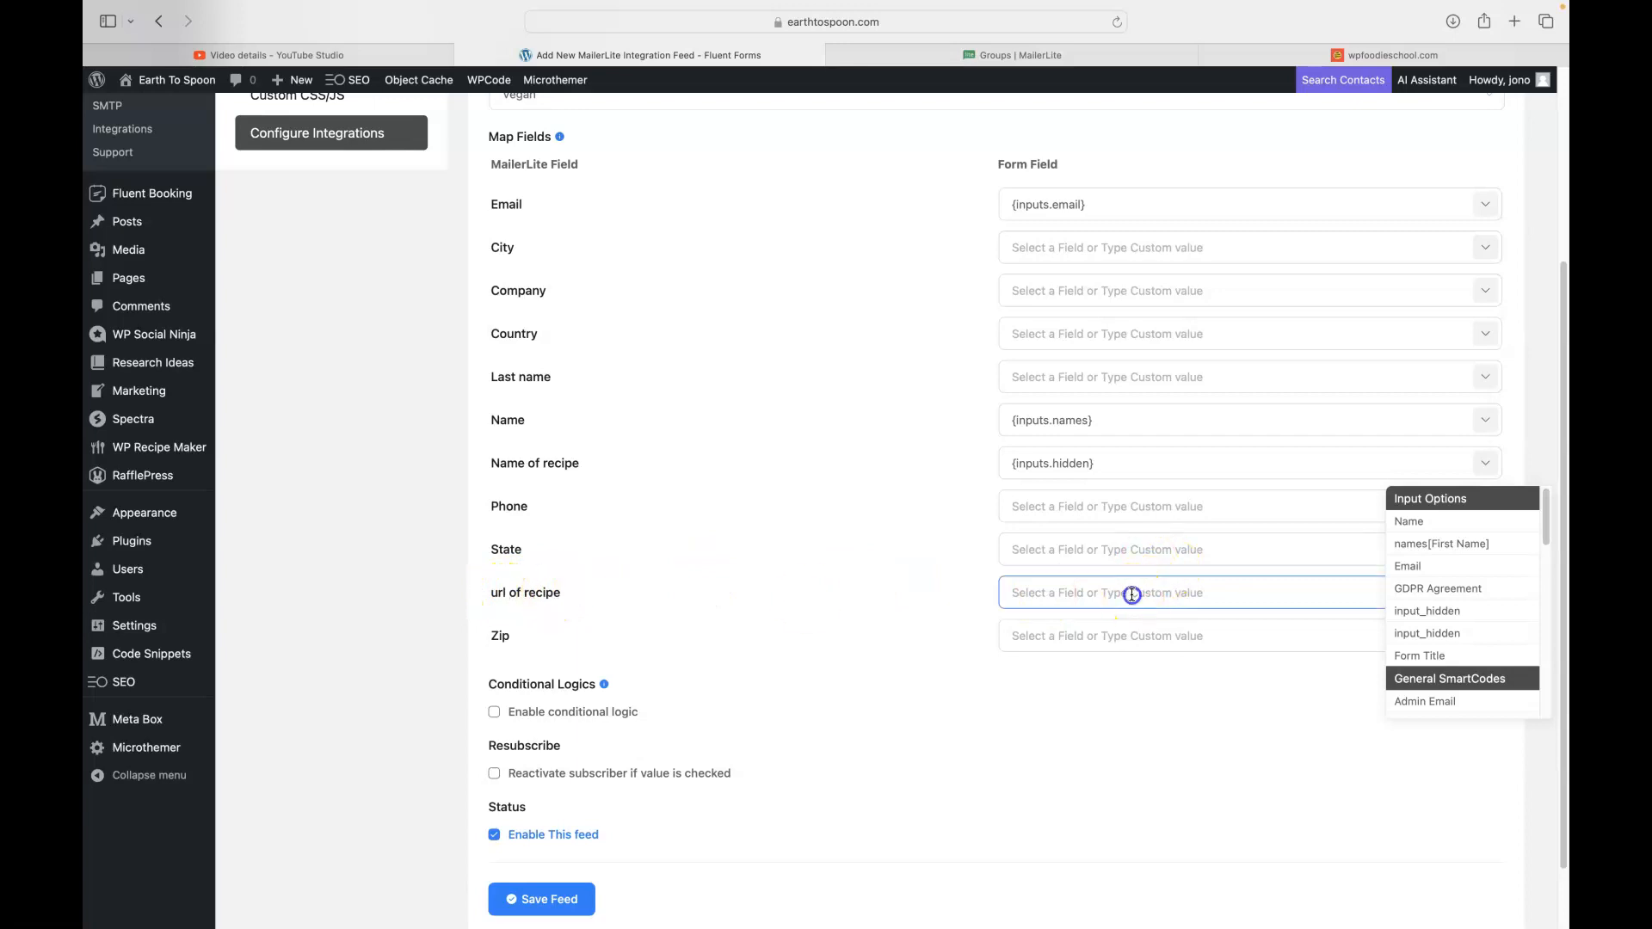
left_click(1484, 594)
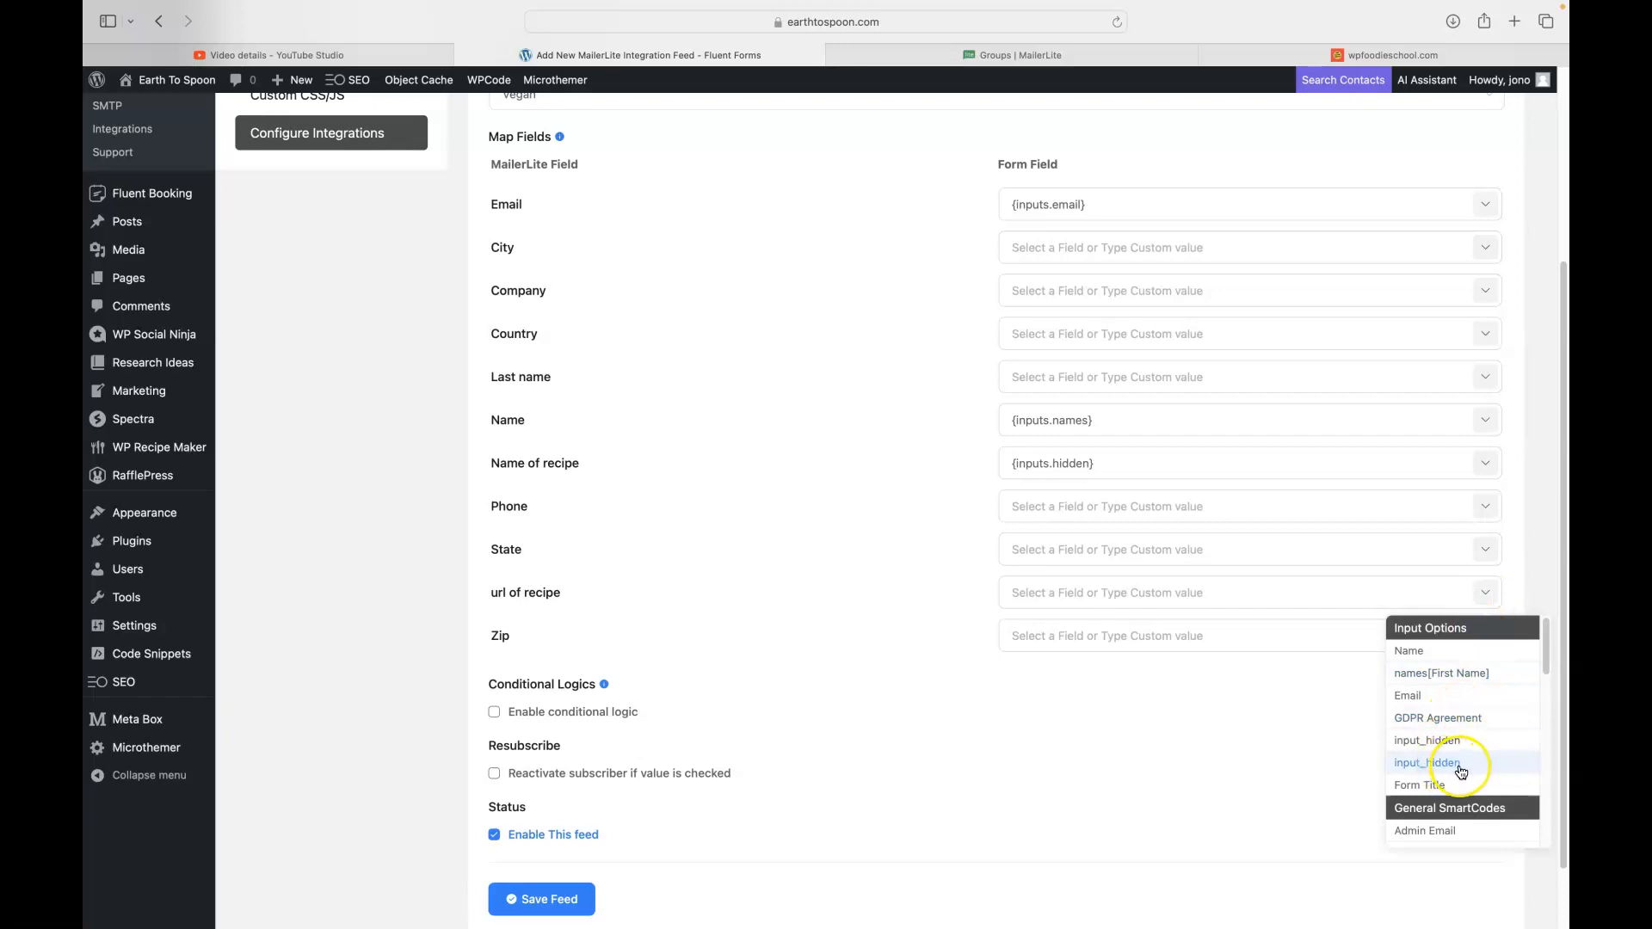
left_click(1447, 764)
left_click(1085, 501)
left_click(1052, 465)
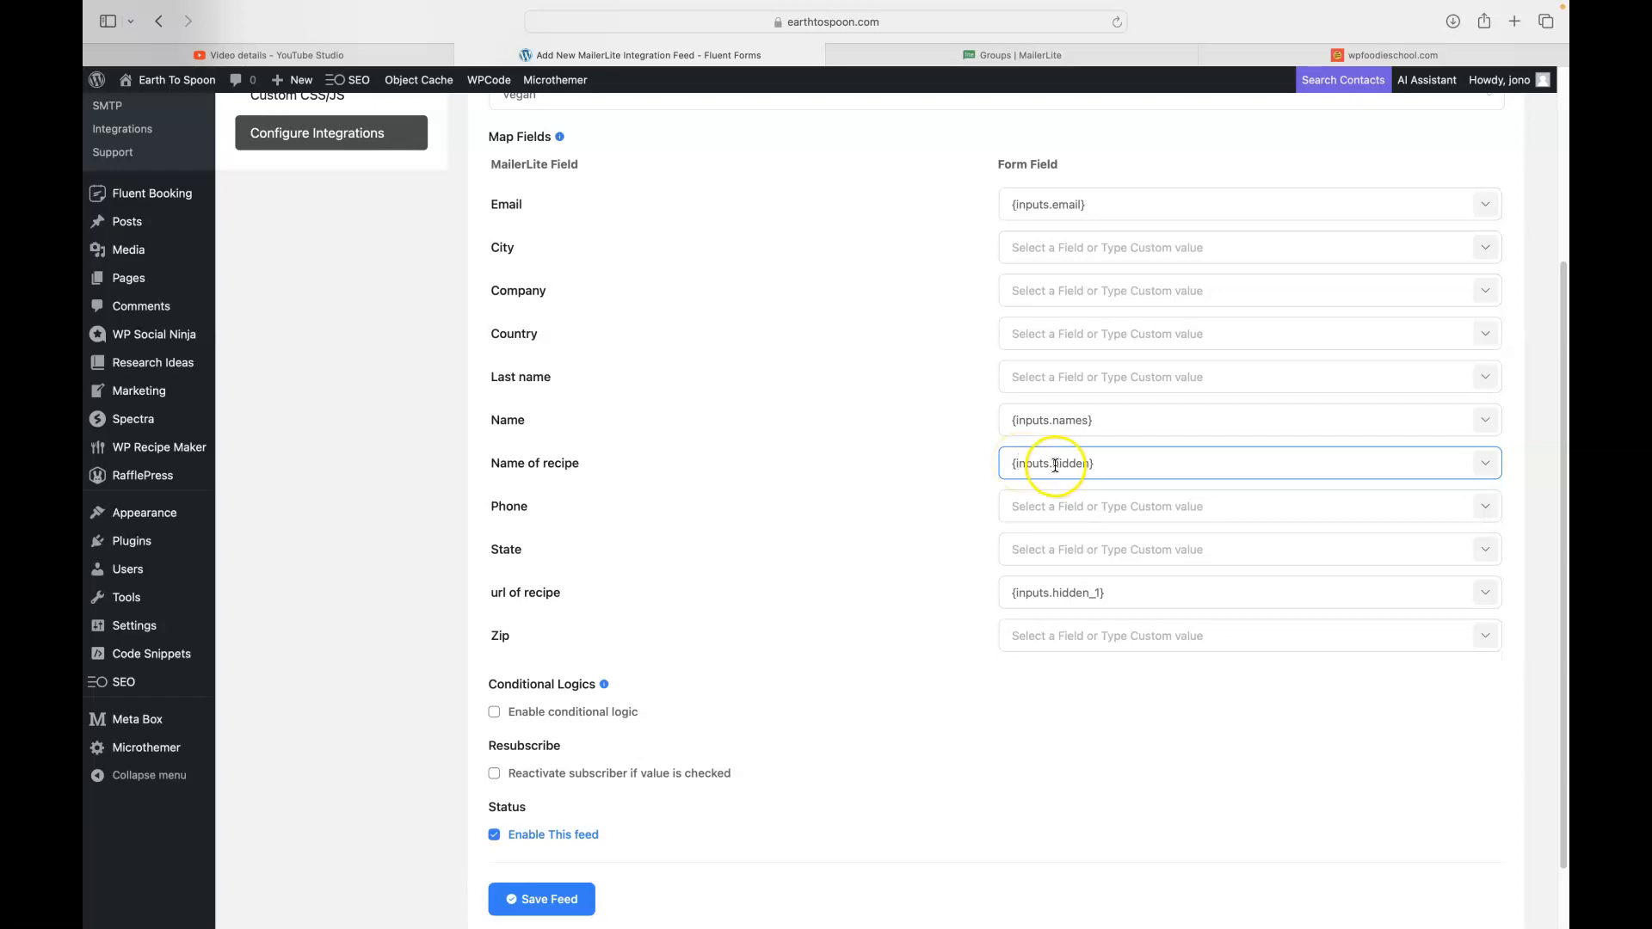
left_click(1097, 592)
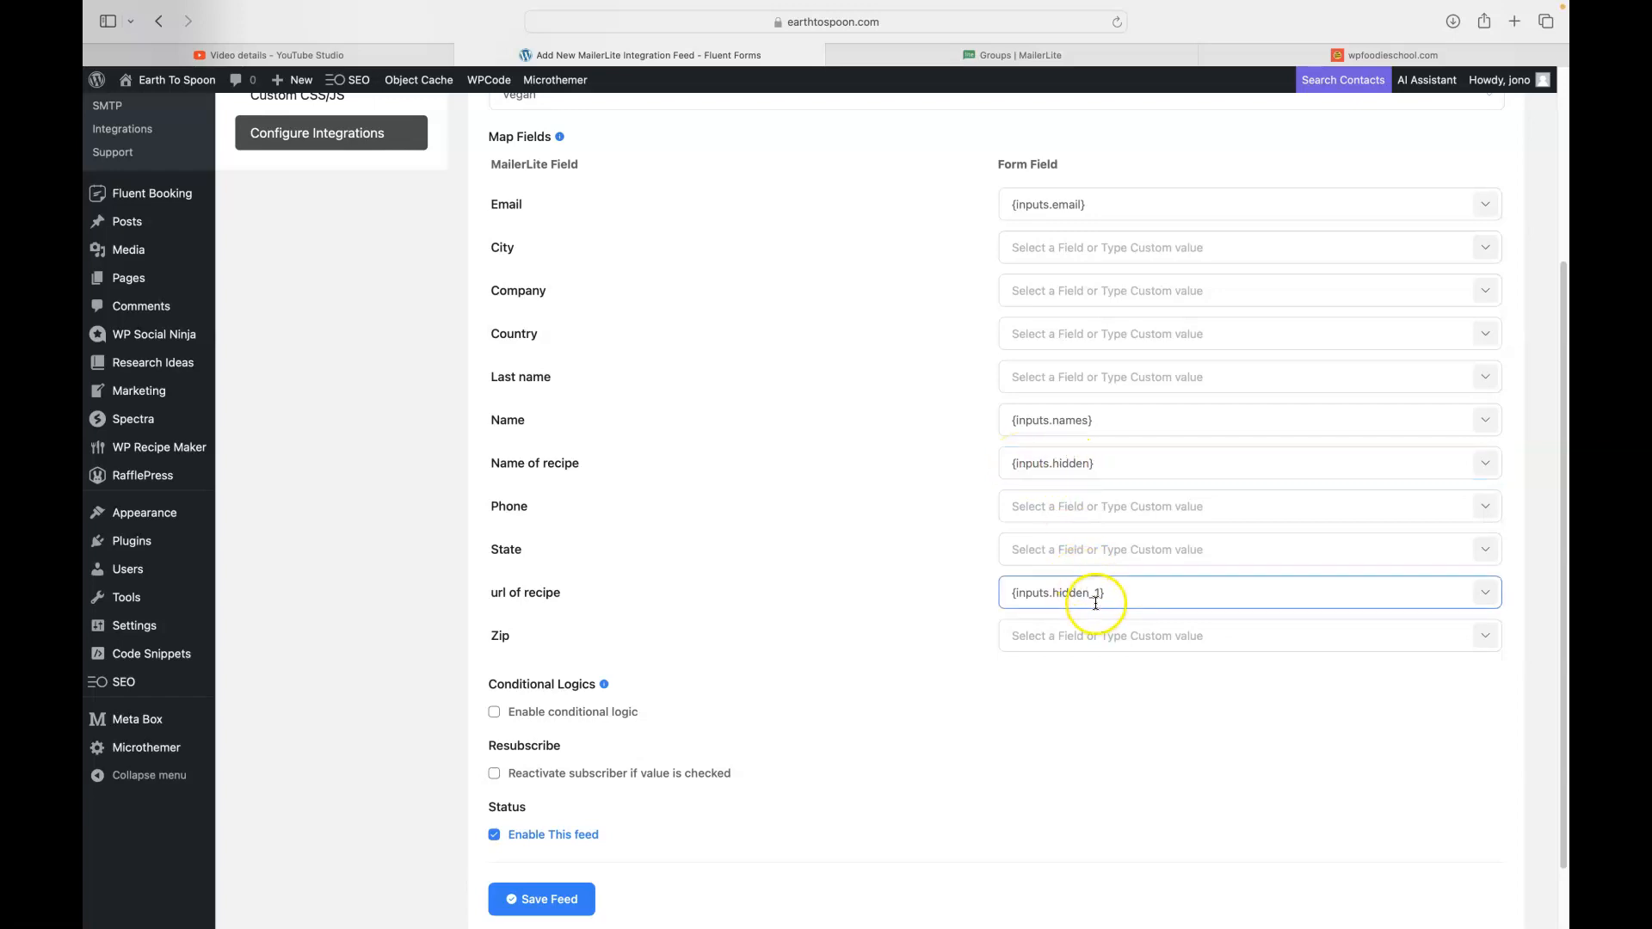
left_click(914, 555)
scroll(950, 404, "up", 5)
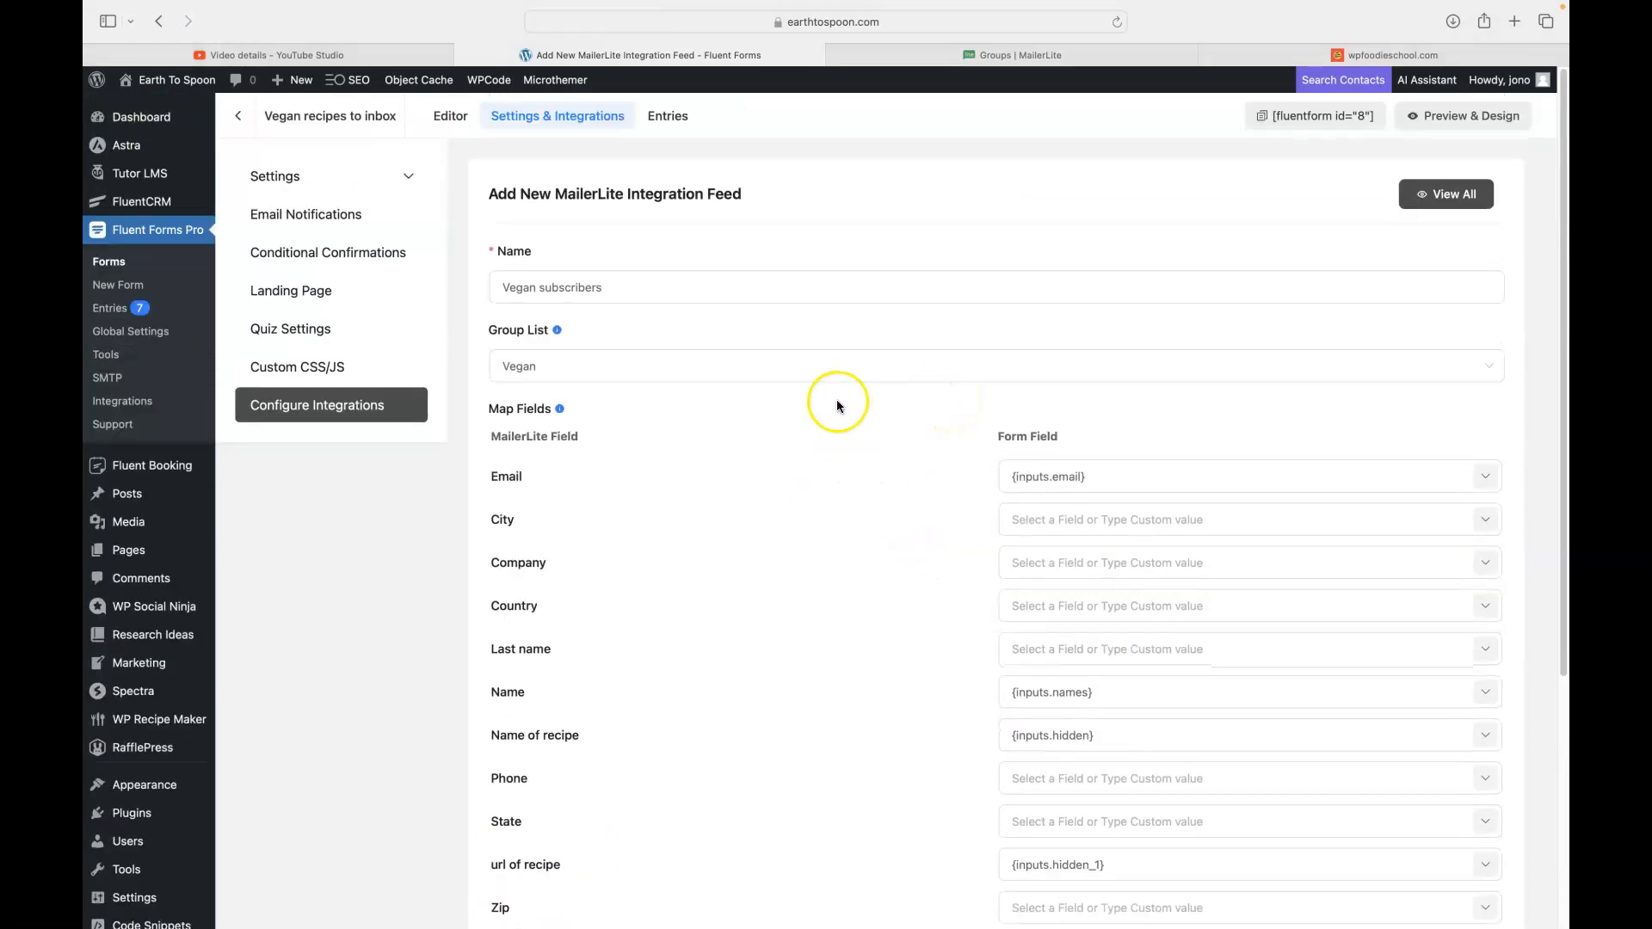
scroll(834, 399, "down", 5)
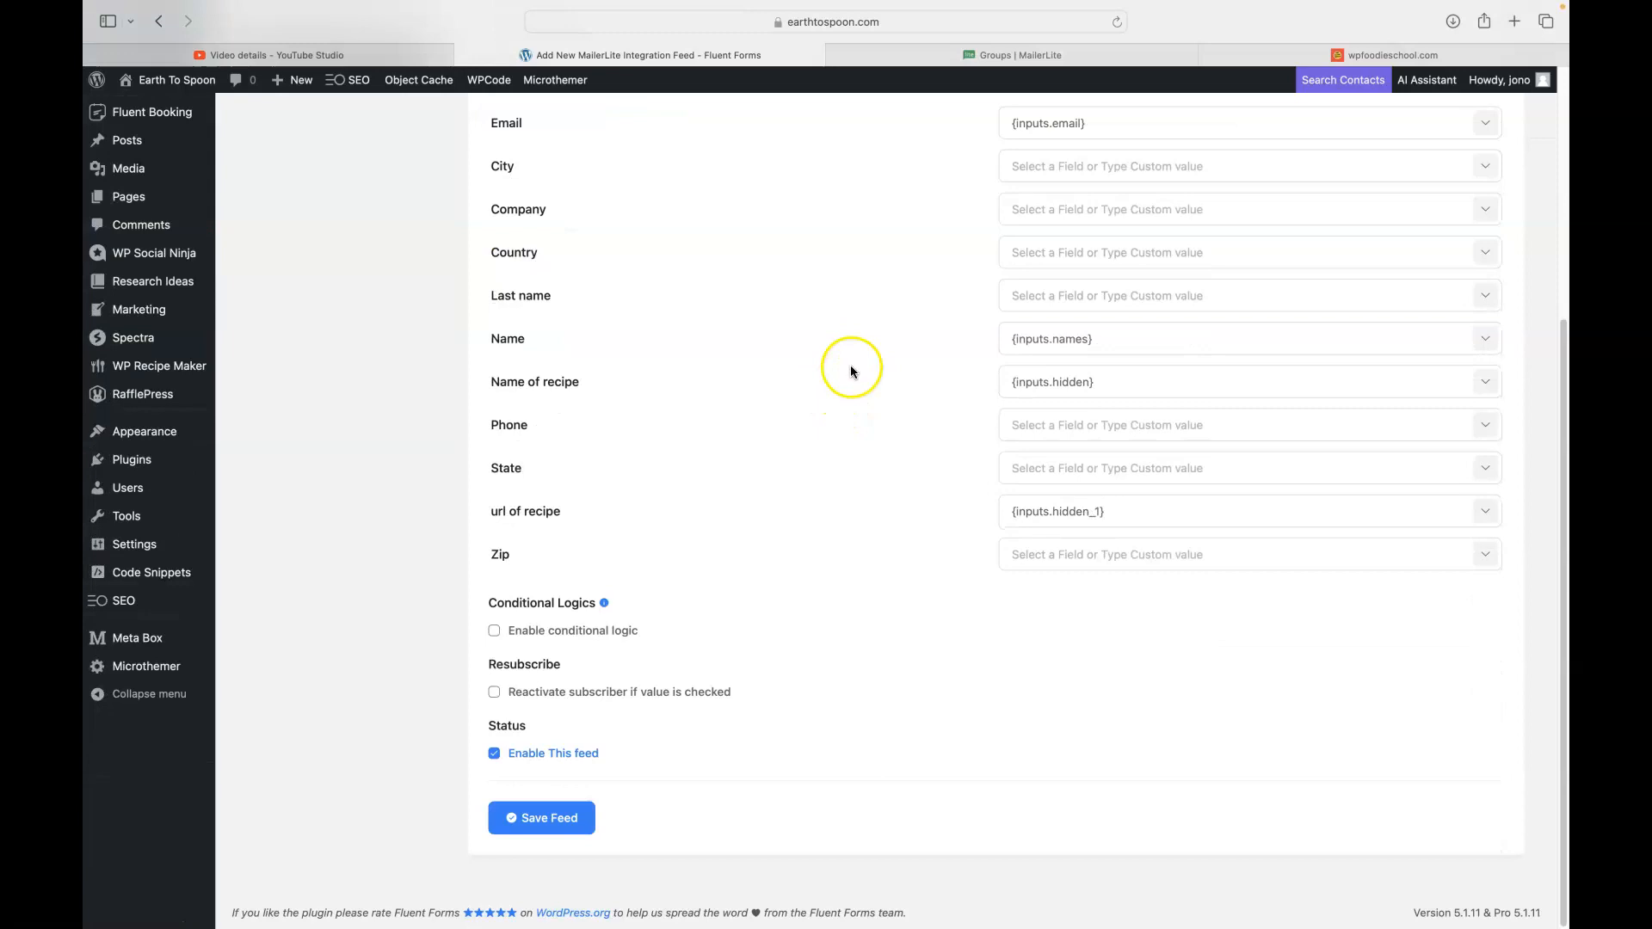
- Save the Vegan subscribers feed and open the Earth To Spoon site in a new tab
left_click(549, 820)
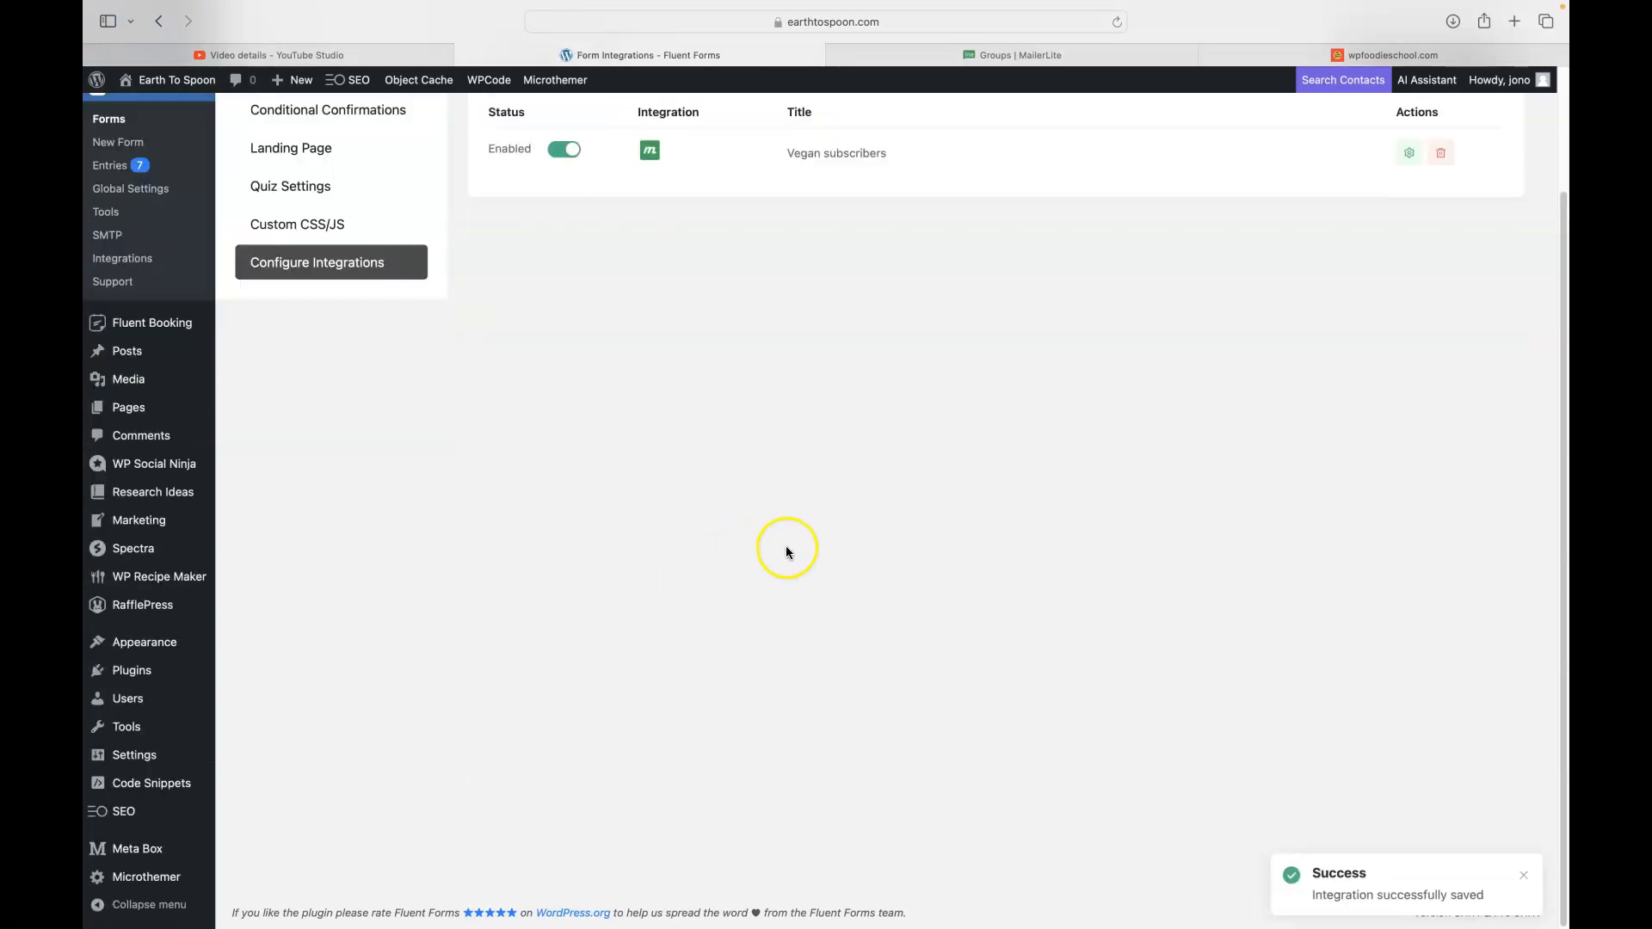
scroll(998, 535, "up", 2)
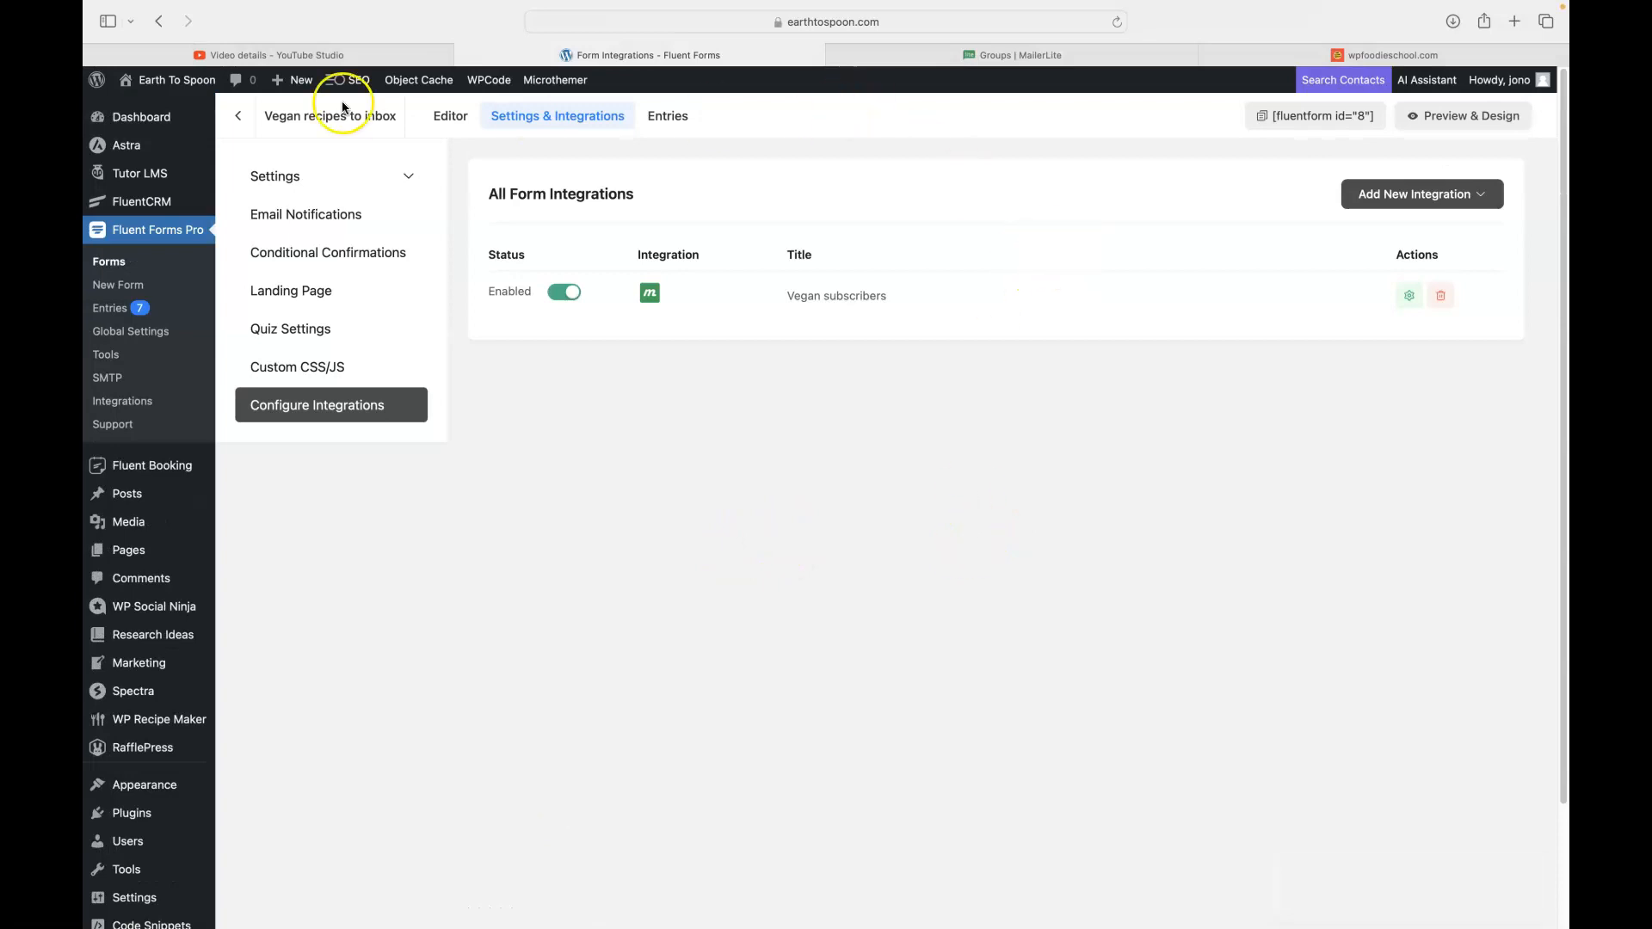
mouse_move(167, 79)
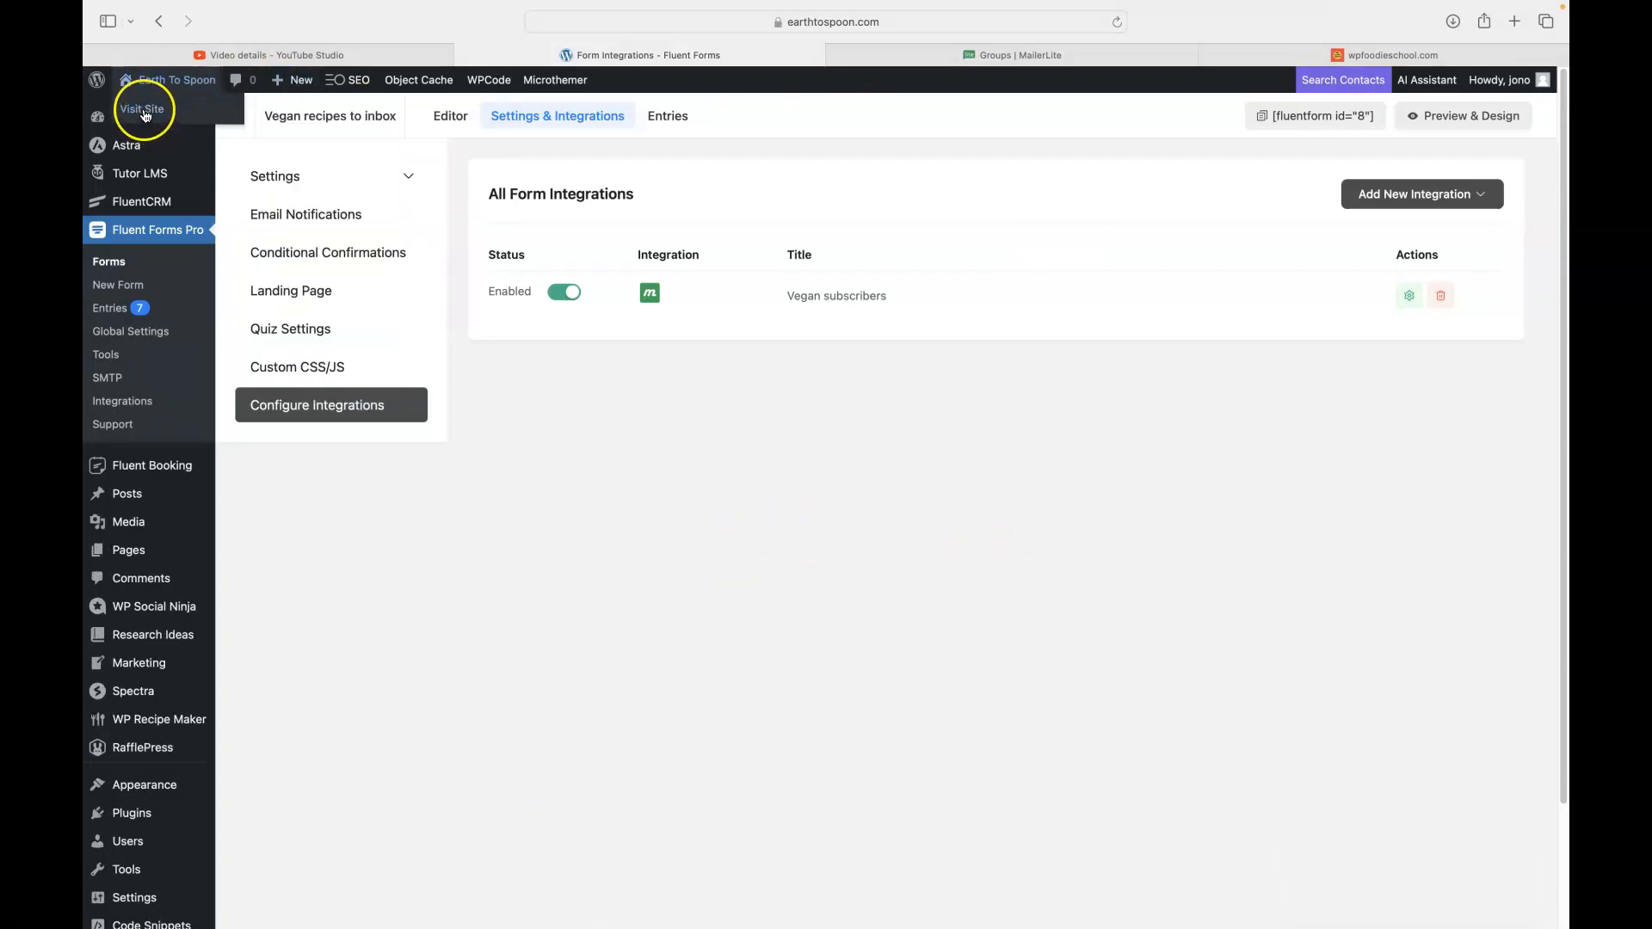
right_click(154, 119)
left_click(176, 122)
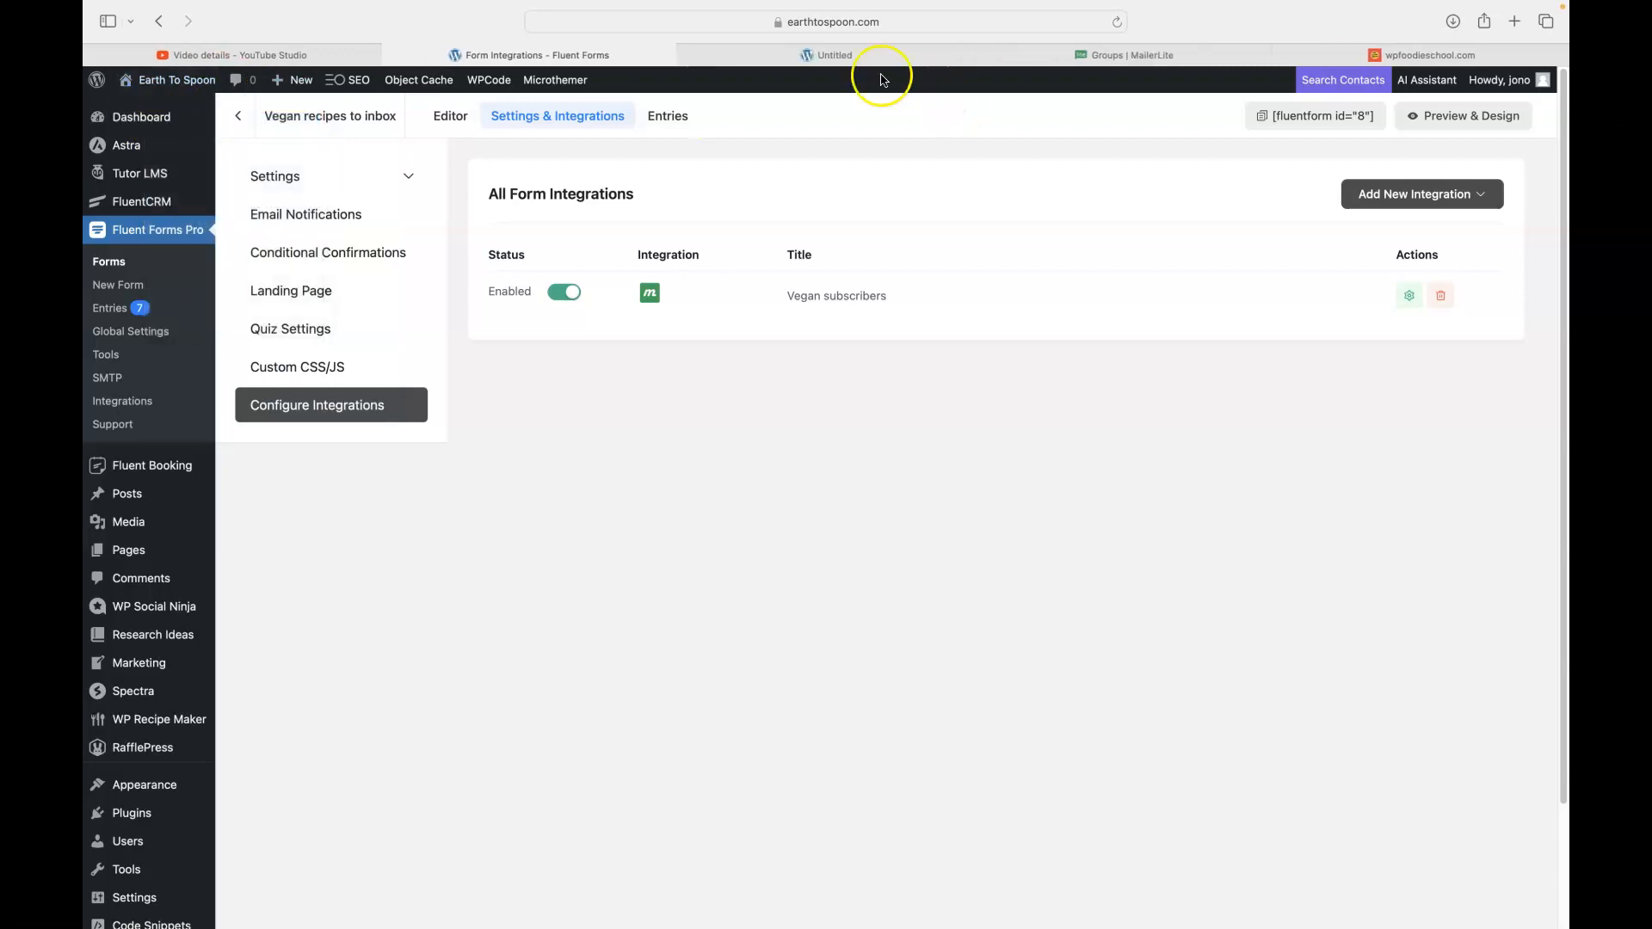
left_click(854, 58)
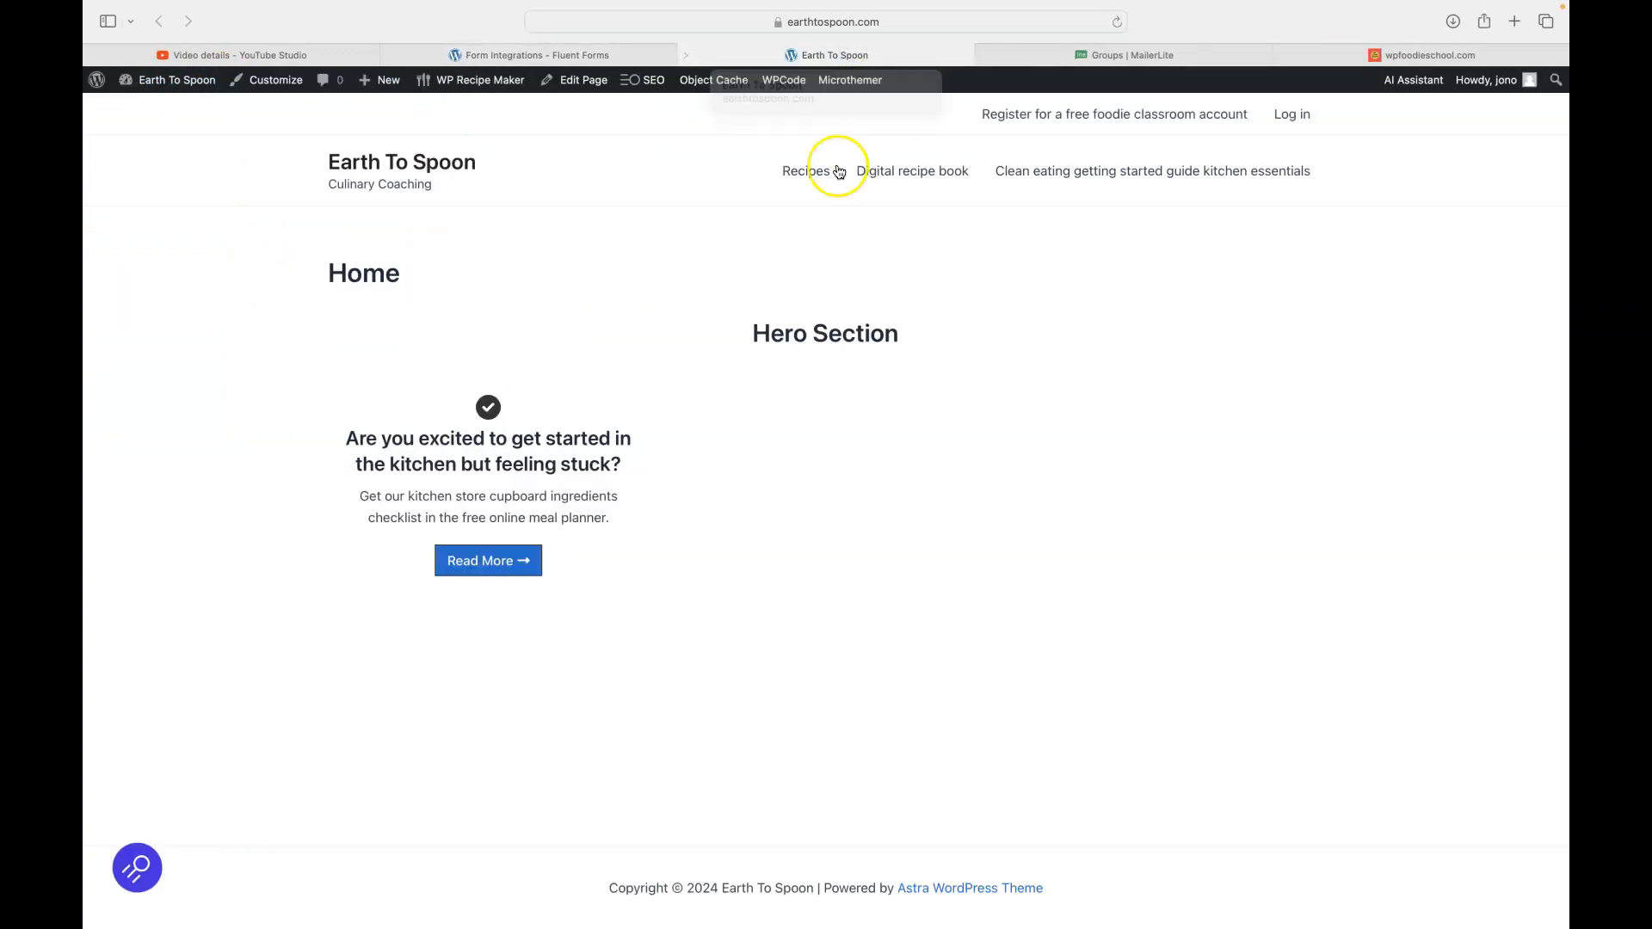
- Reopen the Vegan subscribers feed for editing, then return to the Earth To Spoon tab
left_click(540, 57)
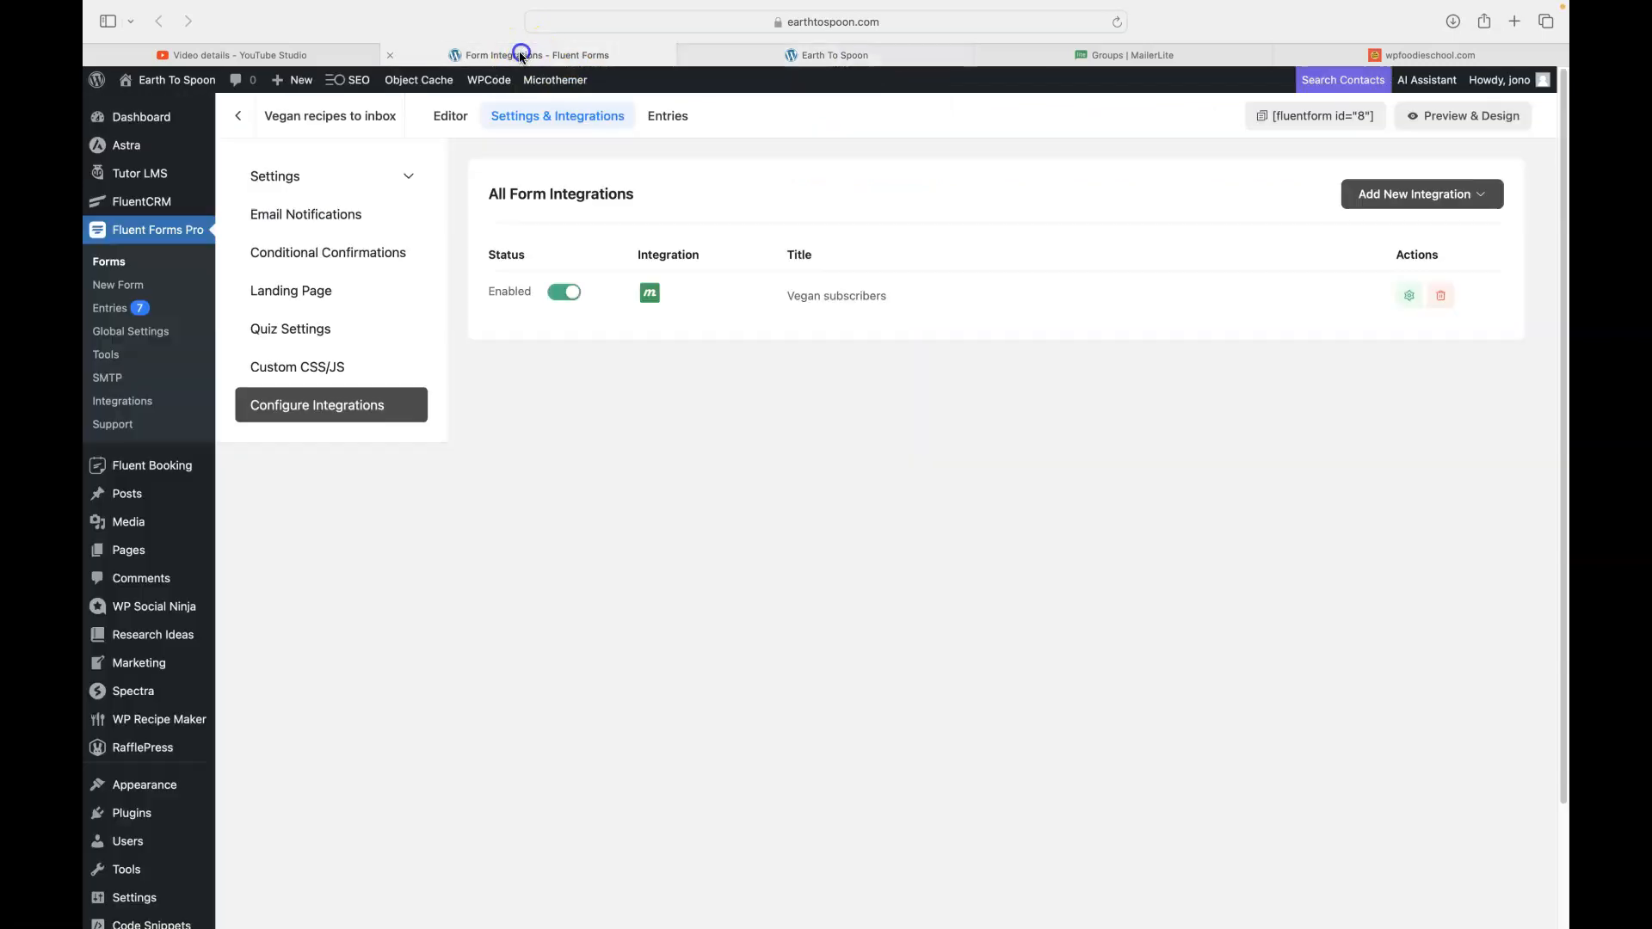
left_click(1408, 297)
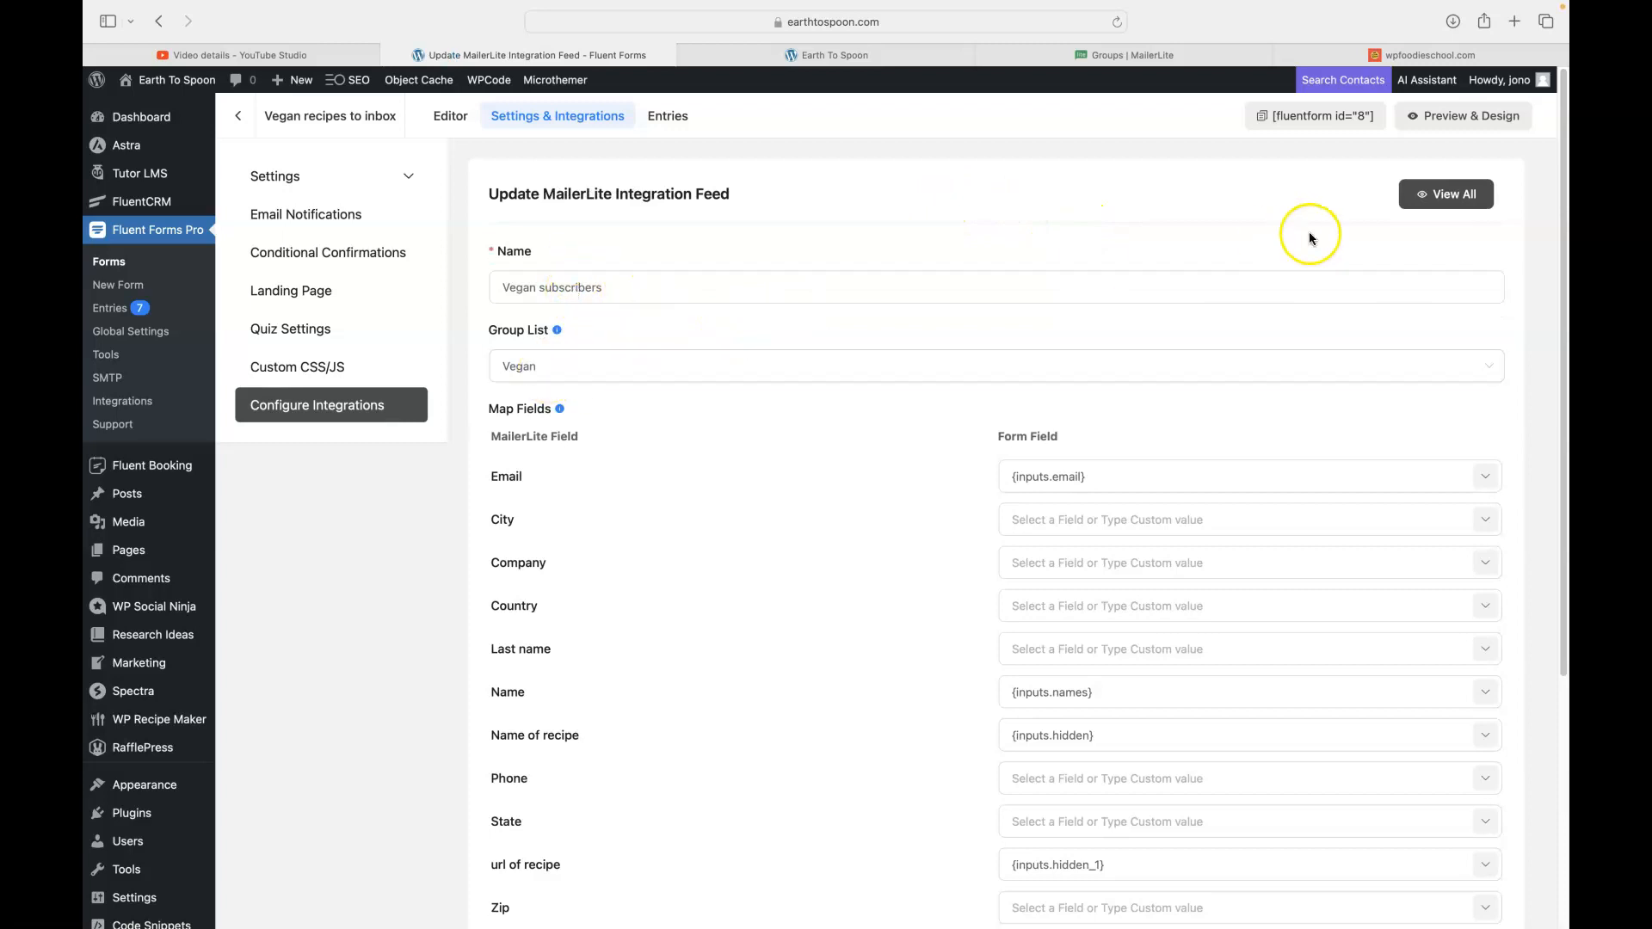
left_click(833, 55)
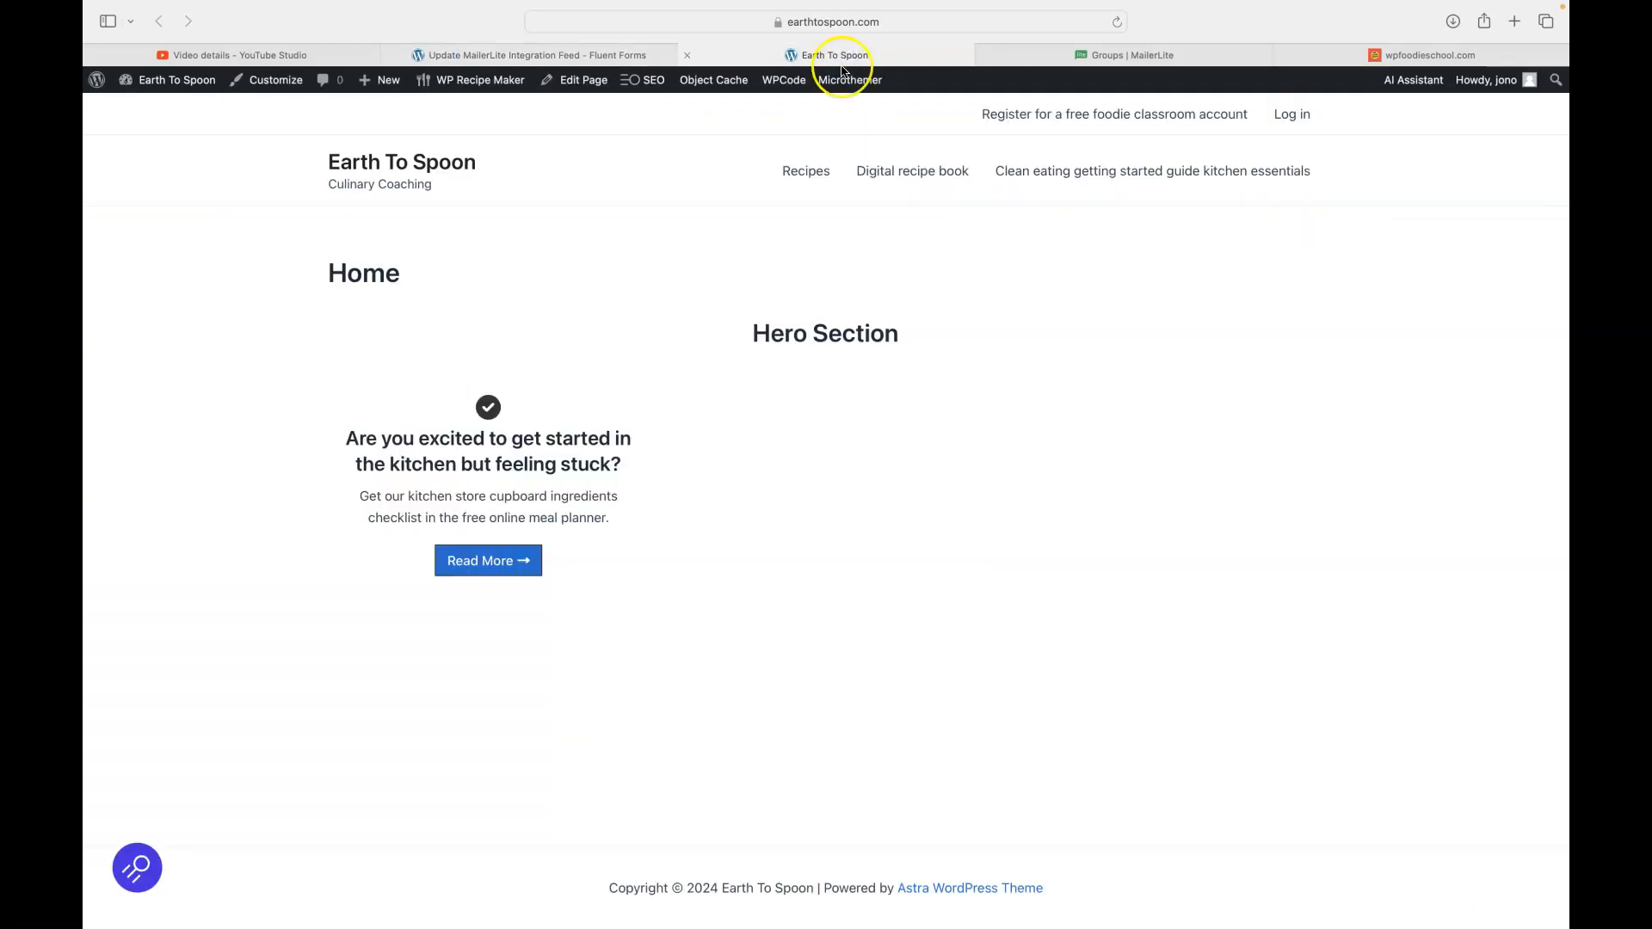
- Open the Versatile veg soup post from Recipes and scroll to its Get This Recipe In Your Inbox form
left_click(798, 170)
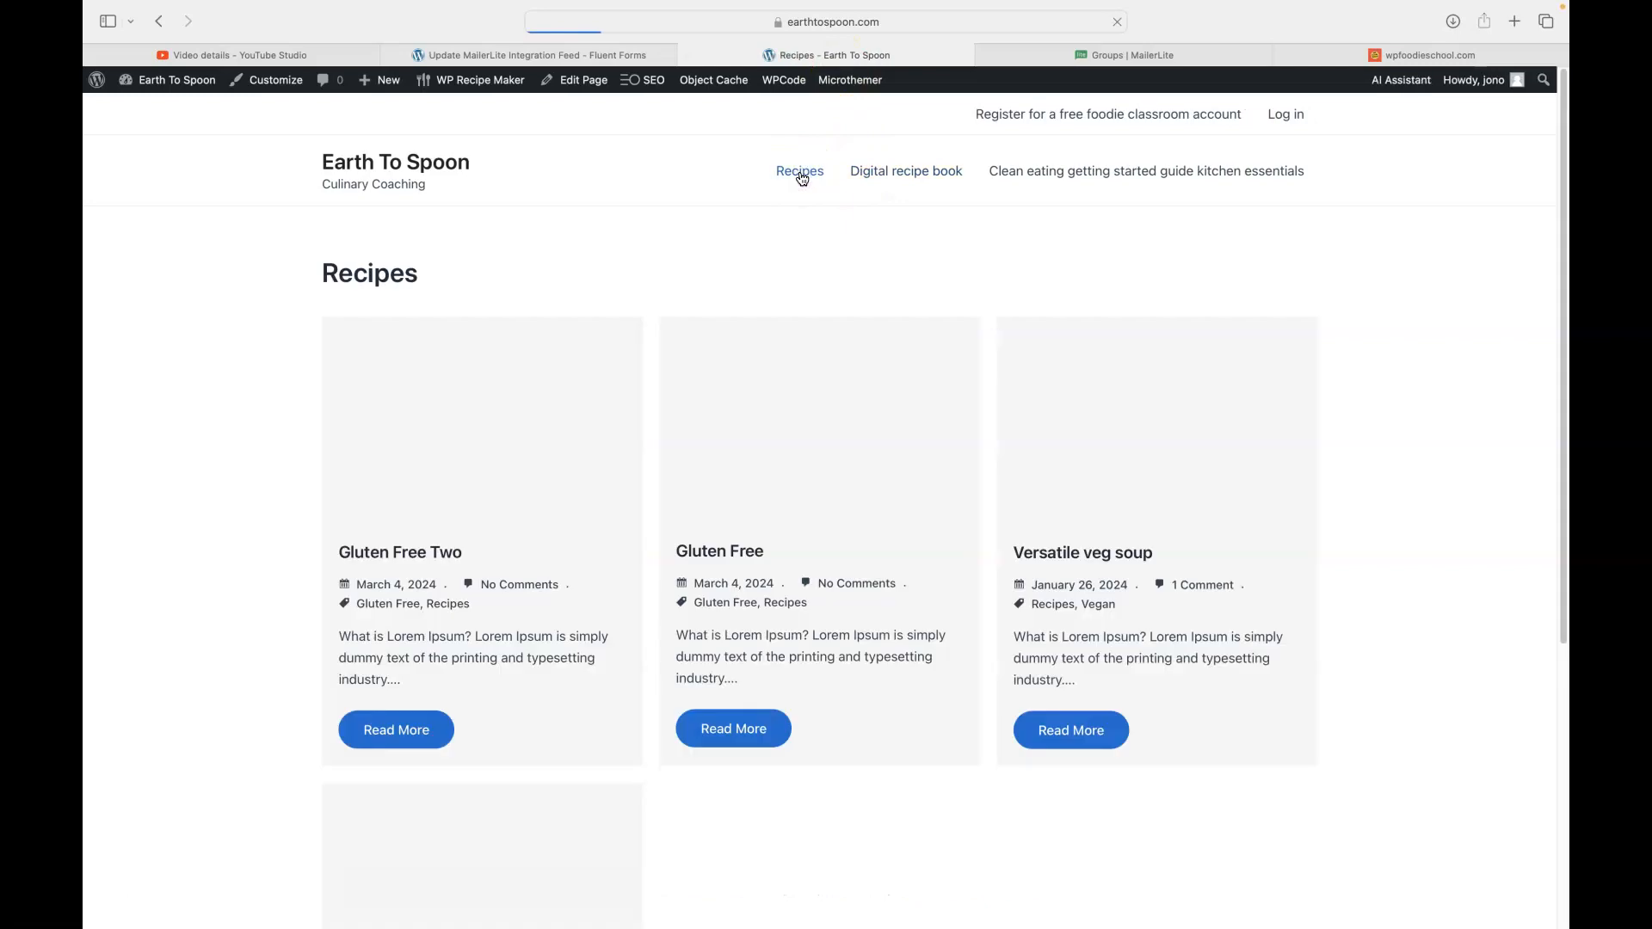
left_click(1082, 738)
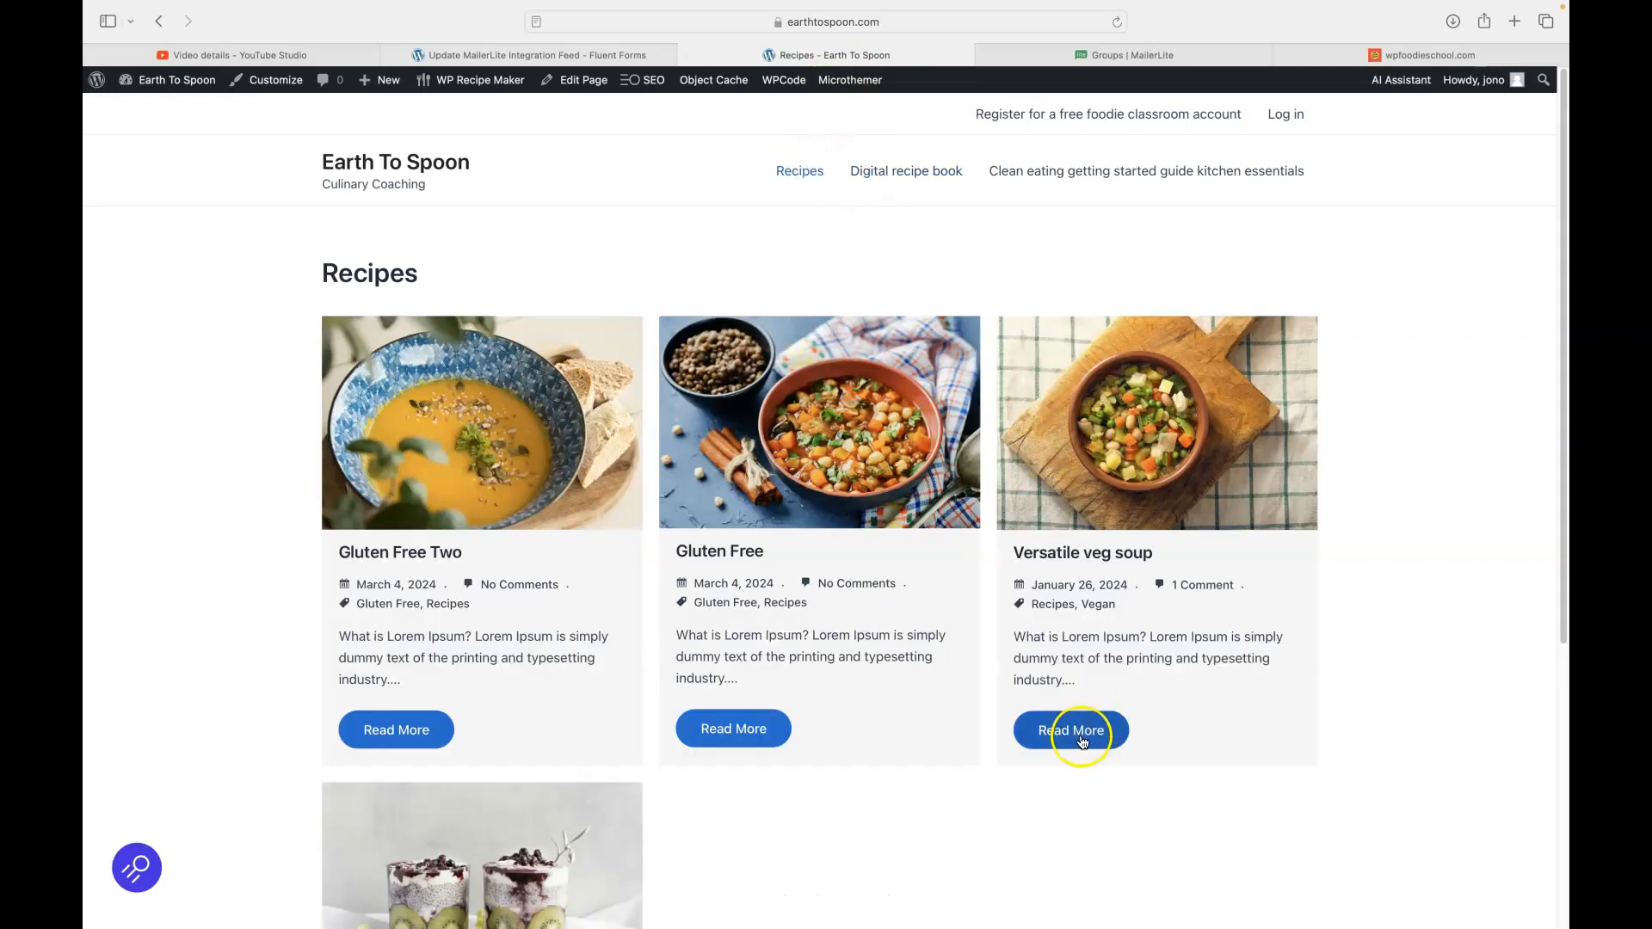
left_click(1055, 733)
scroll(716, 545, "down", 10)
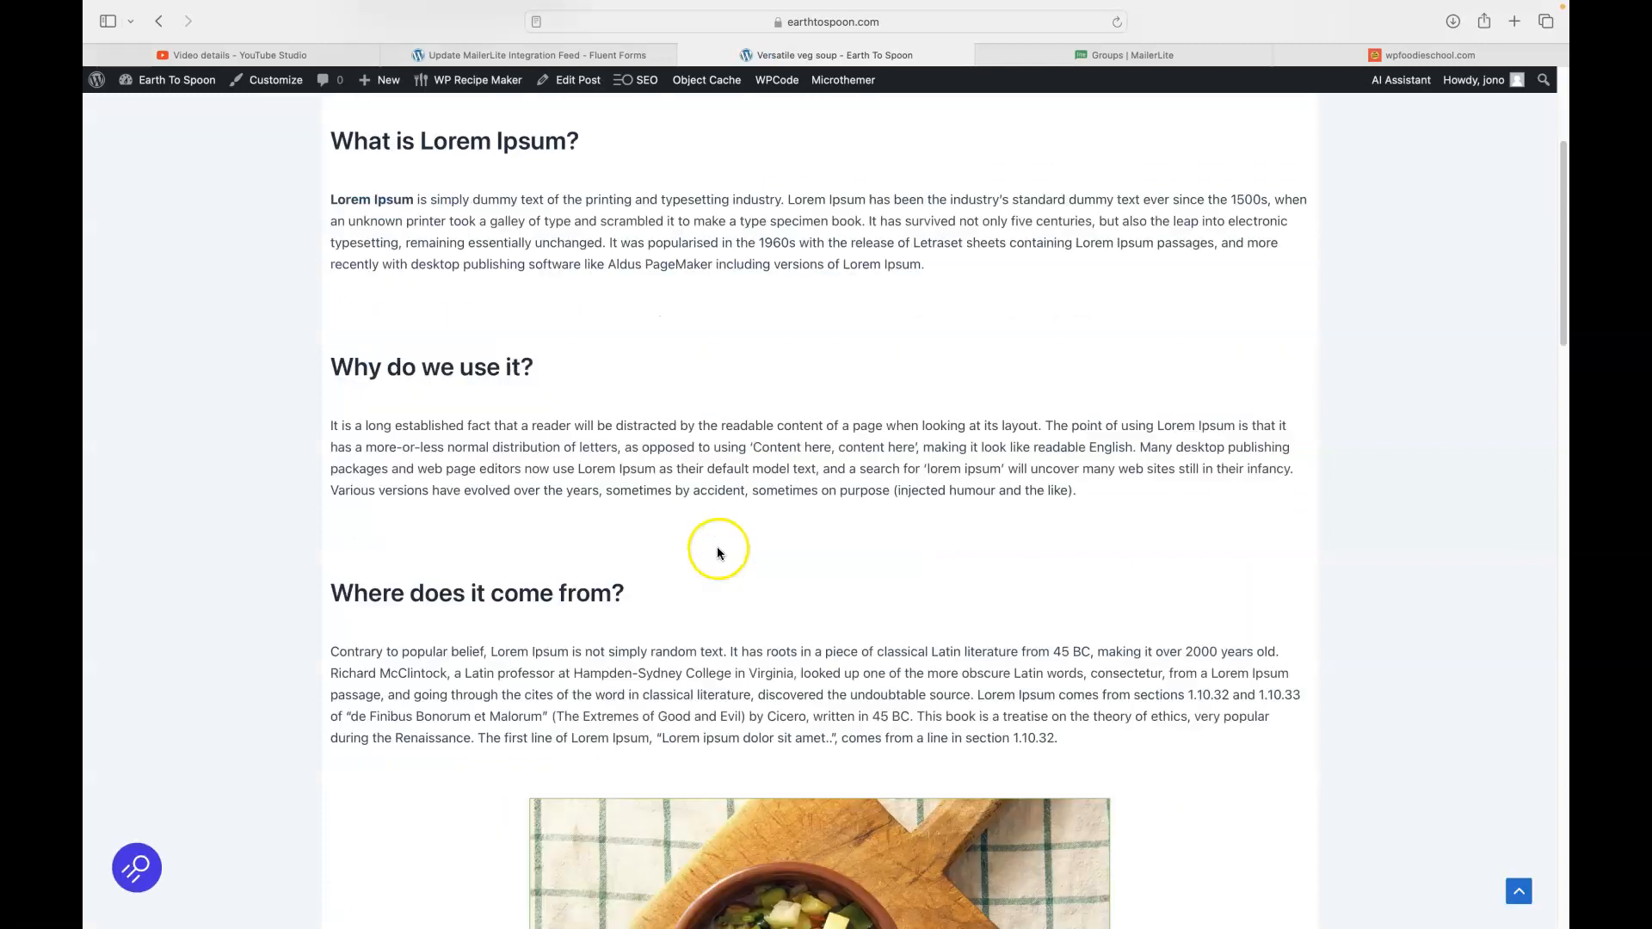
scroll(704, 540, "down", 10)
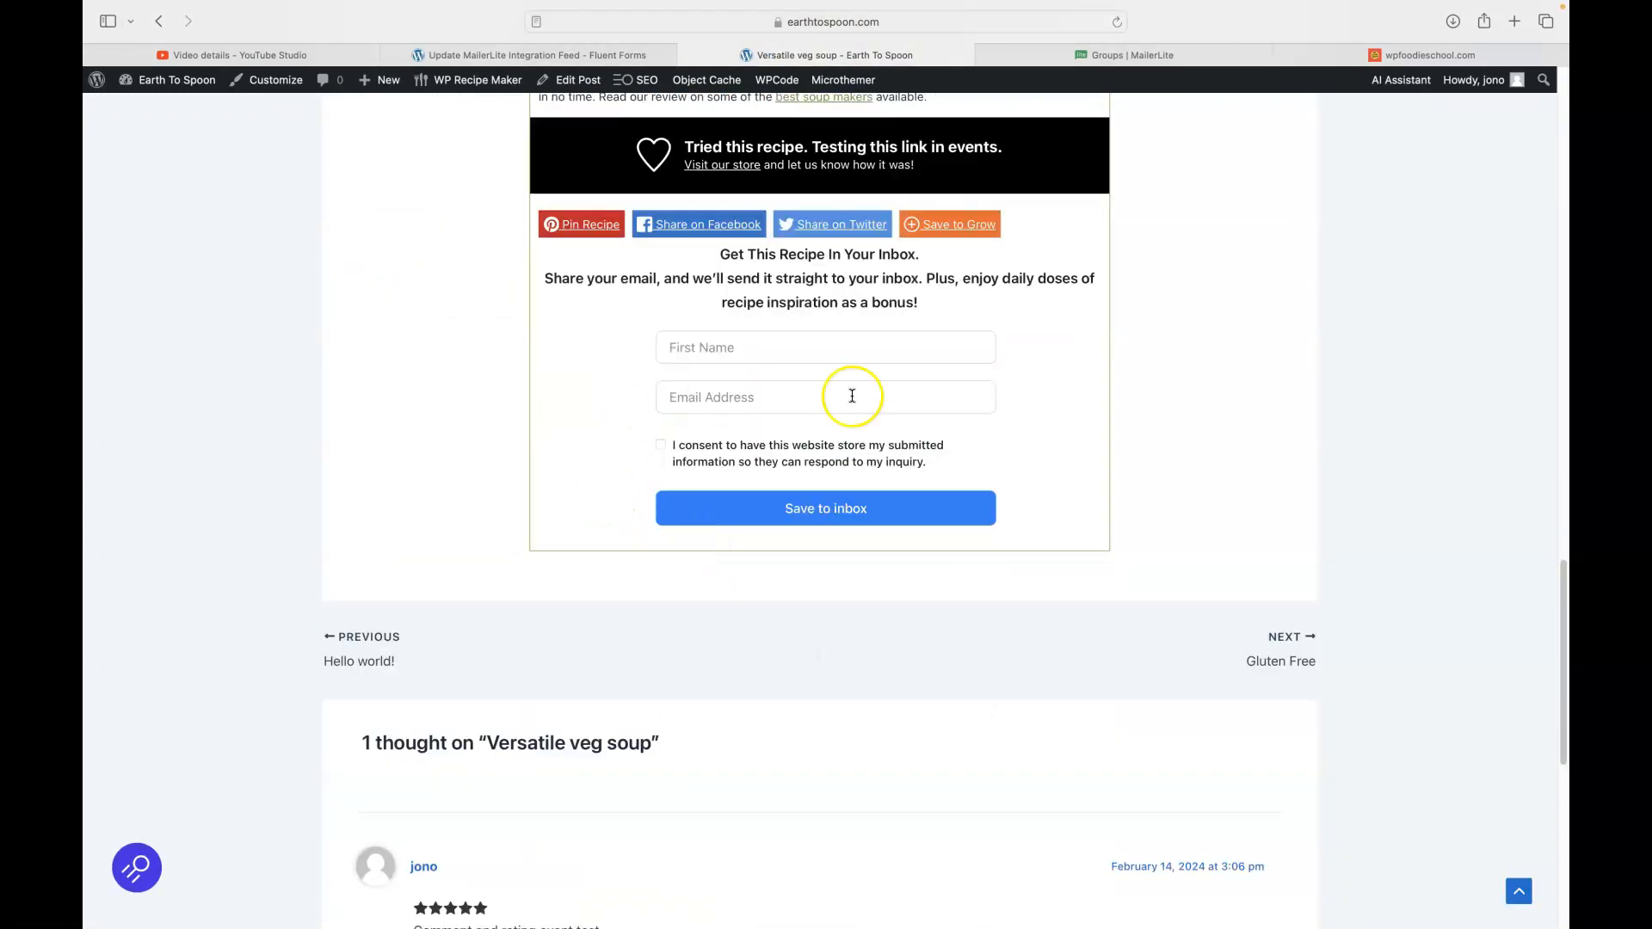
- Submit the Versatile veg soup signup form with a test first name and e-mail, ticking consent
left_click(715, 350)
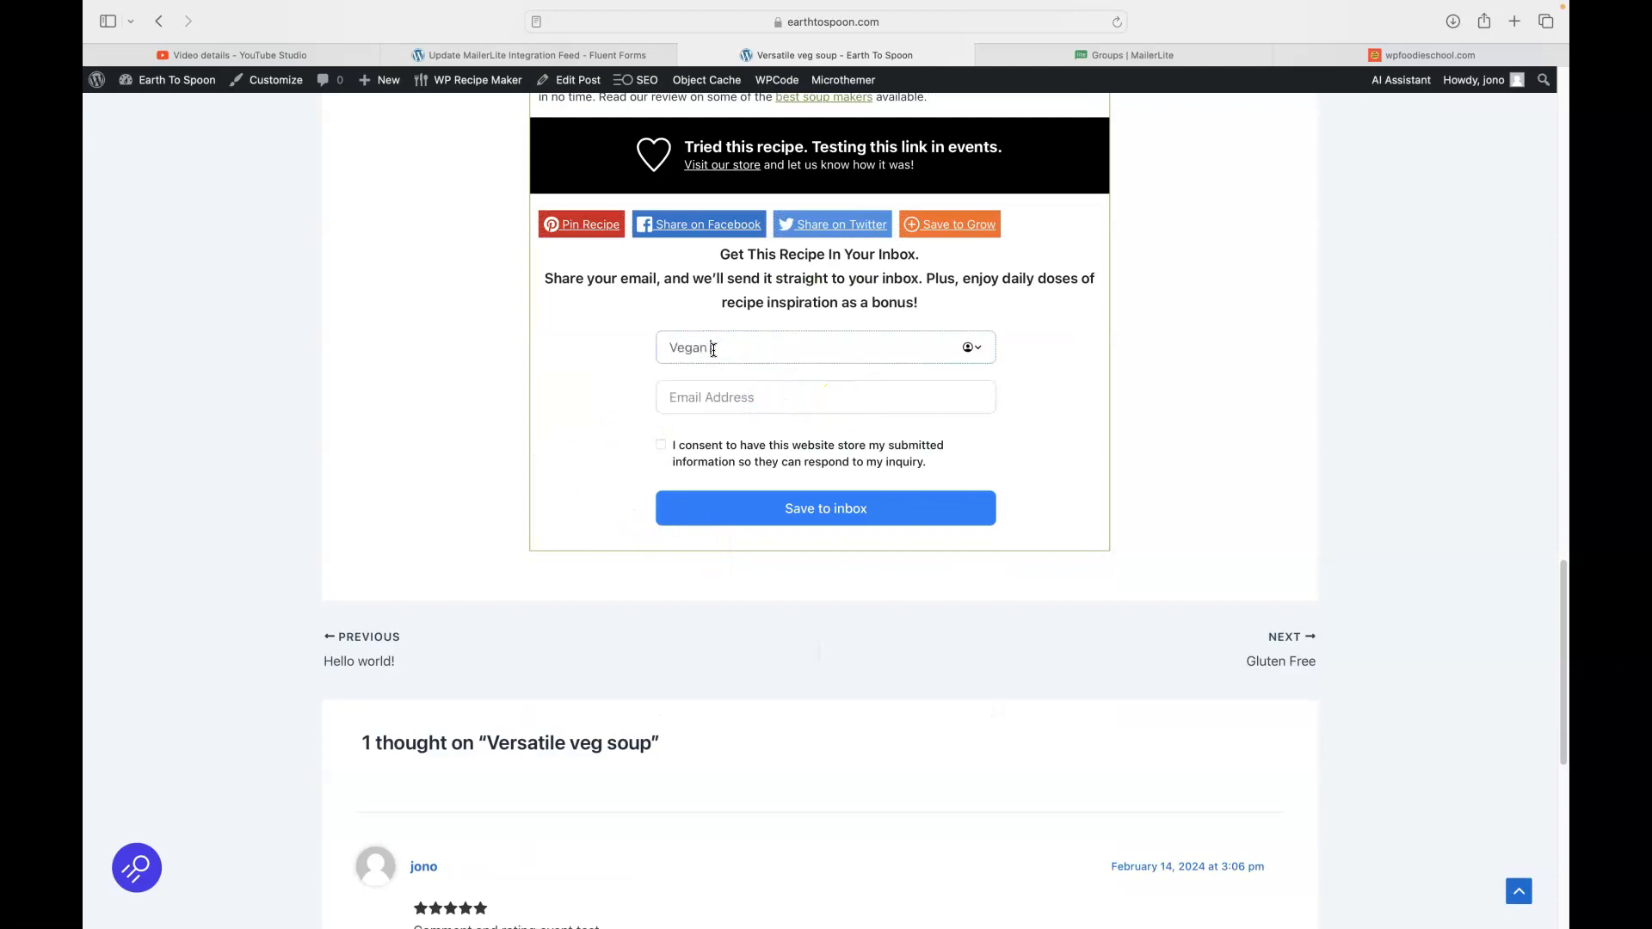
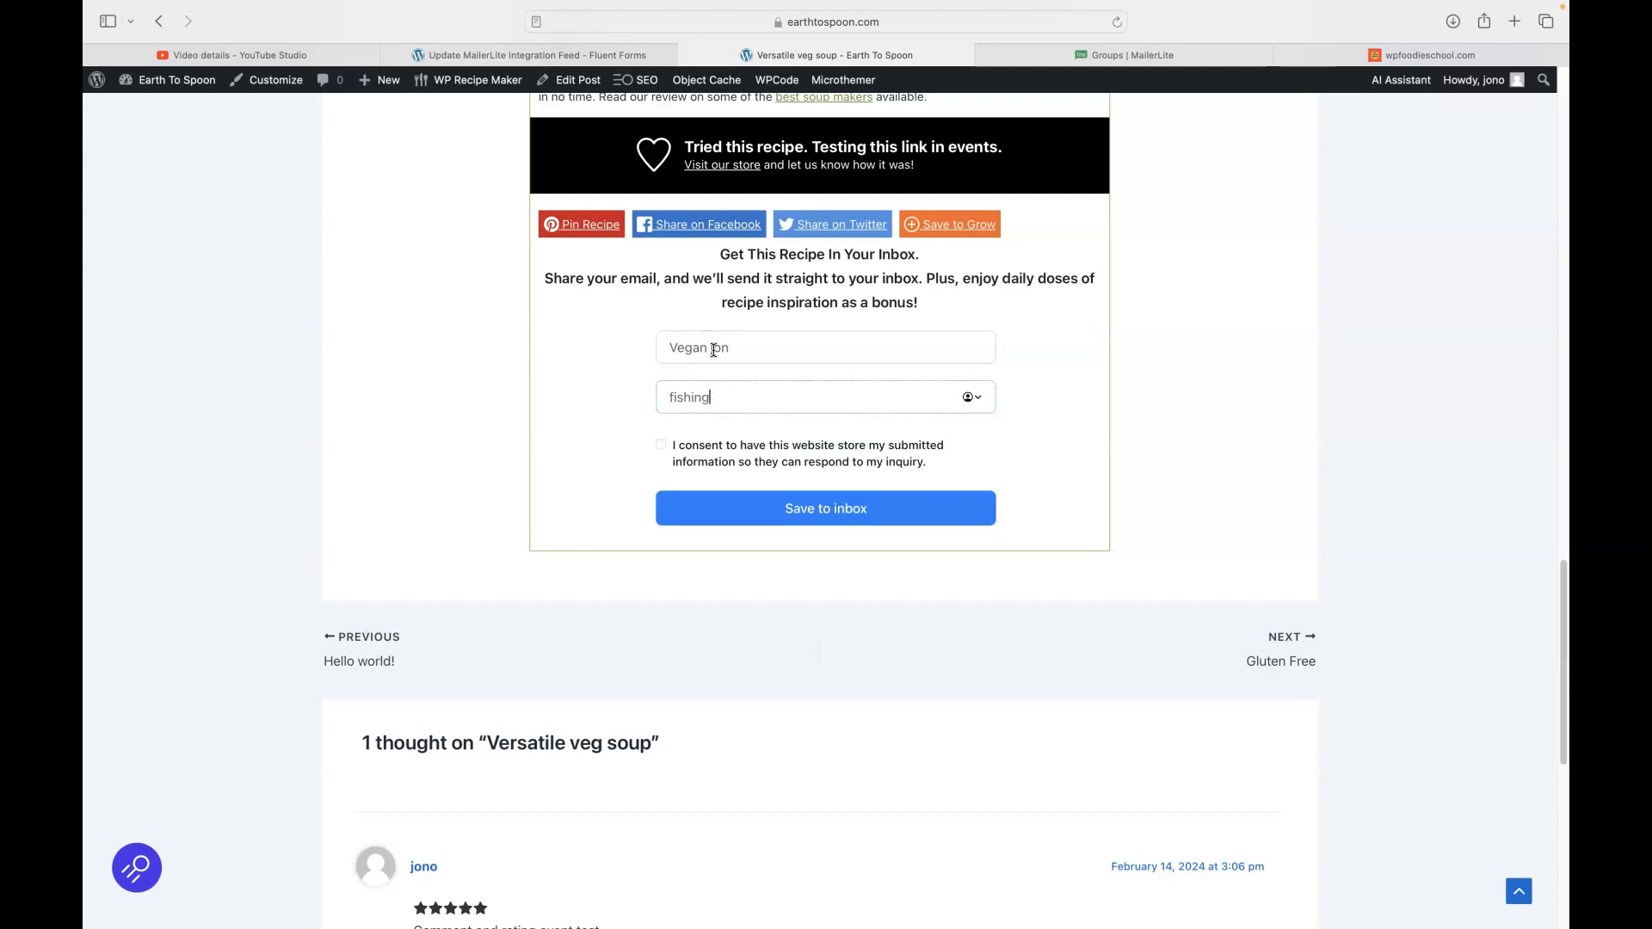
key("BackSpace")
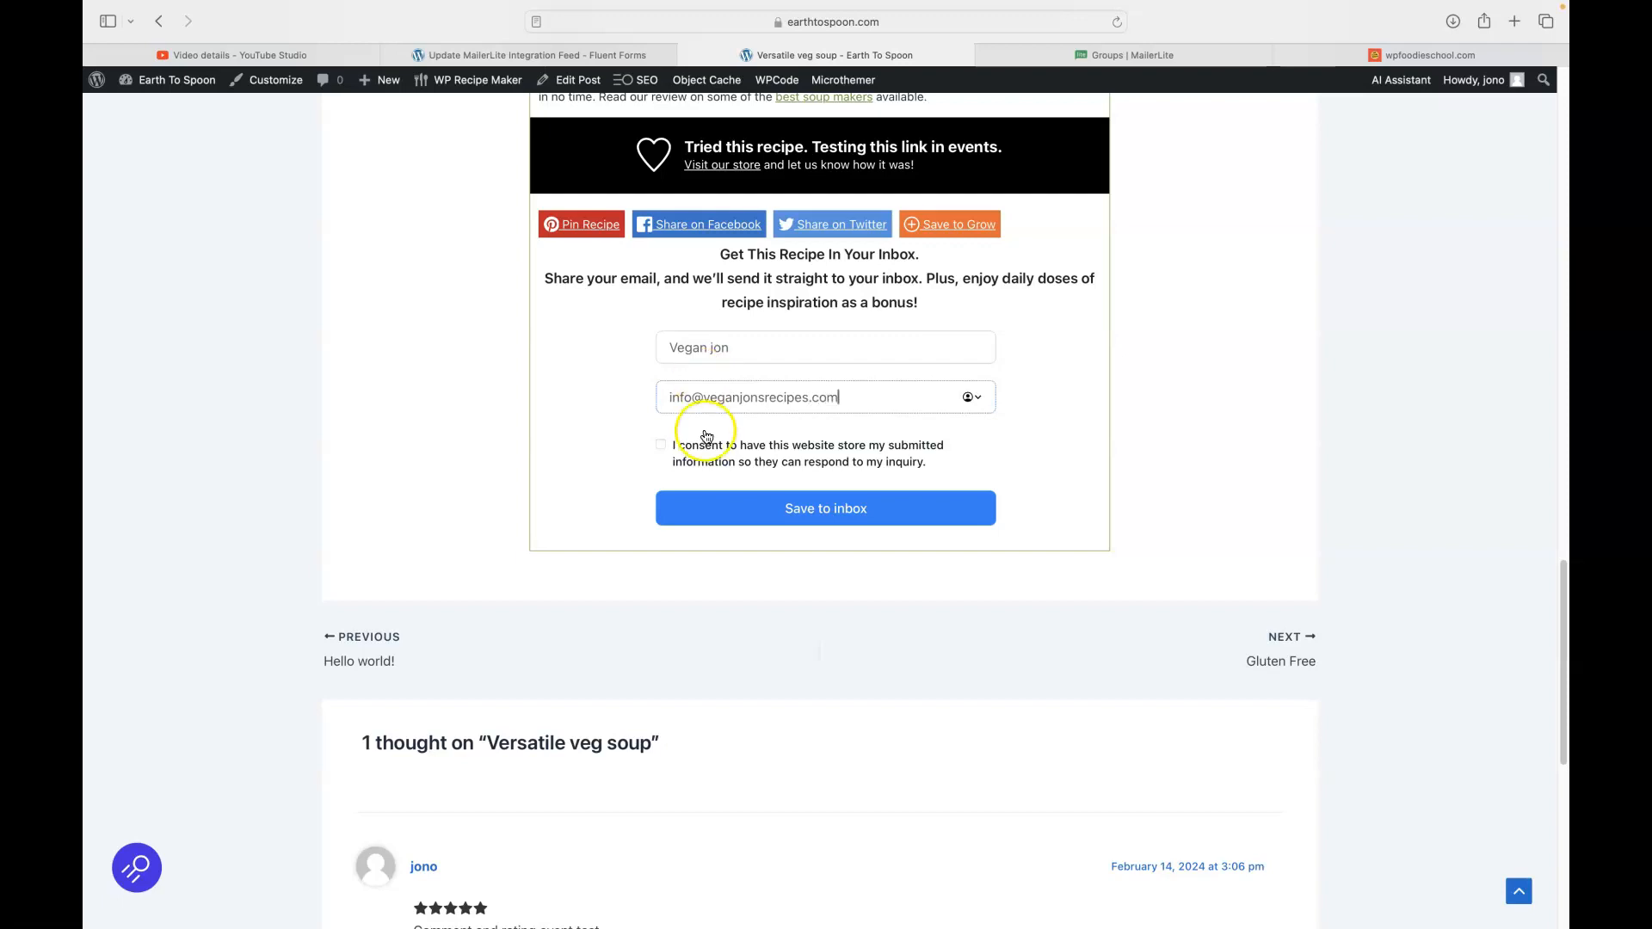
left_click(660, 445)
left_click(794, 508)
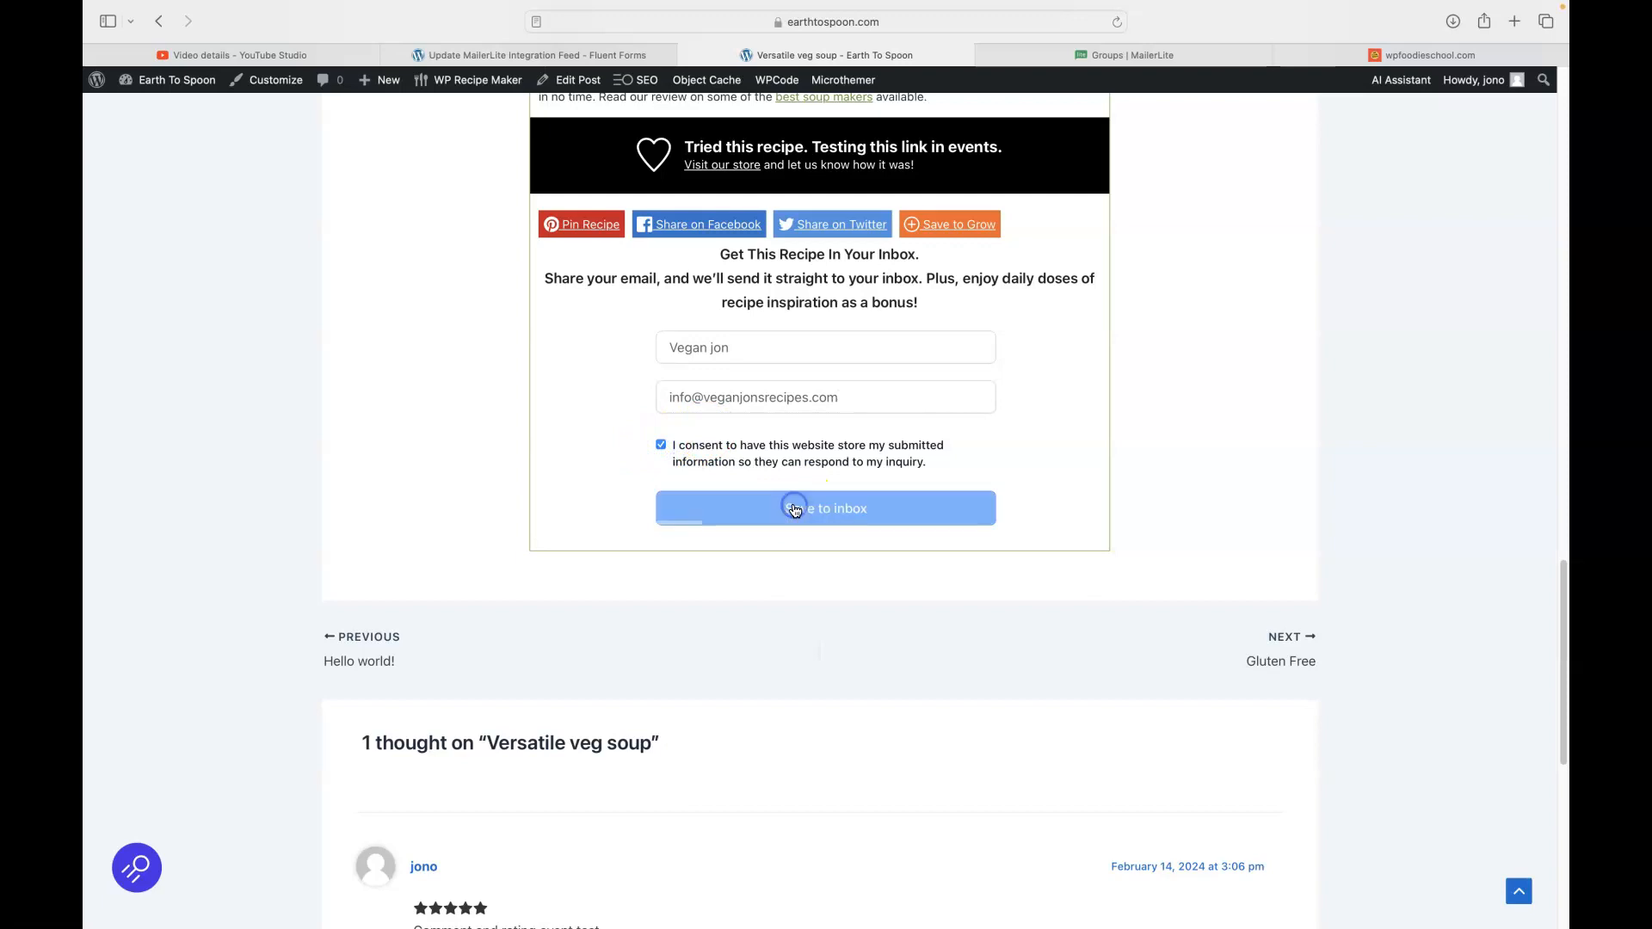
scroll(1272, 405, "up", 8)
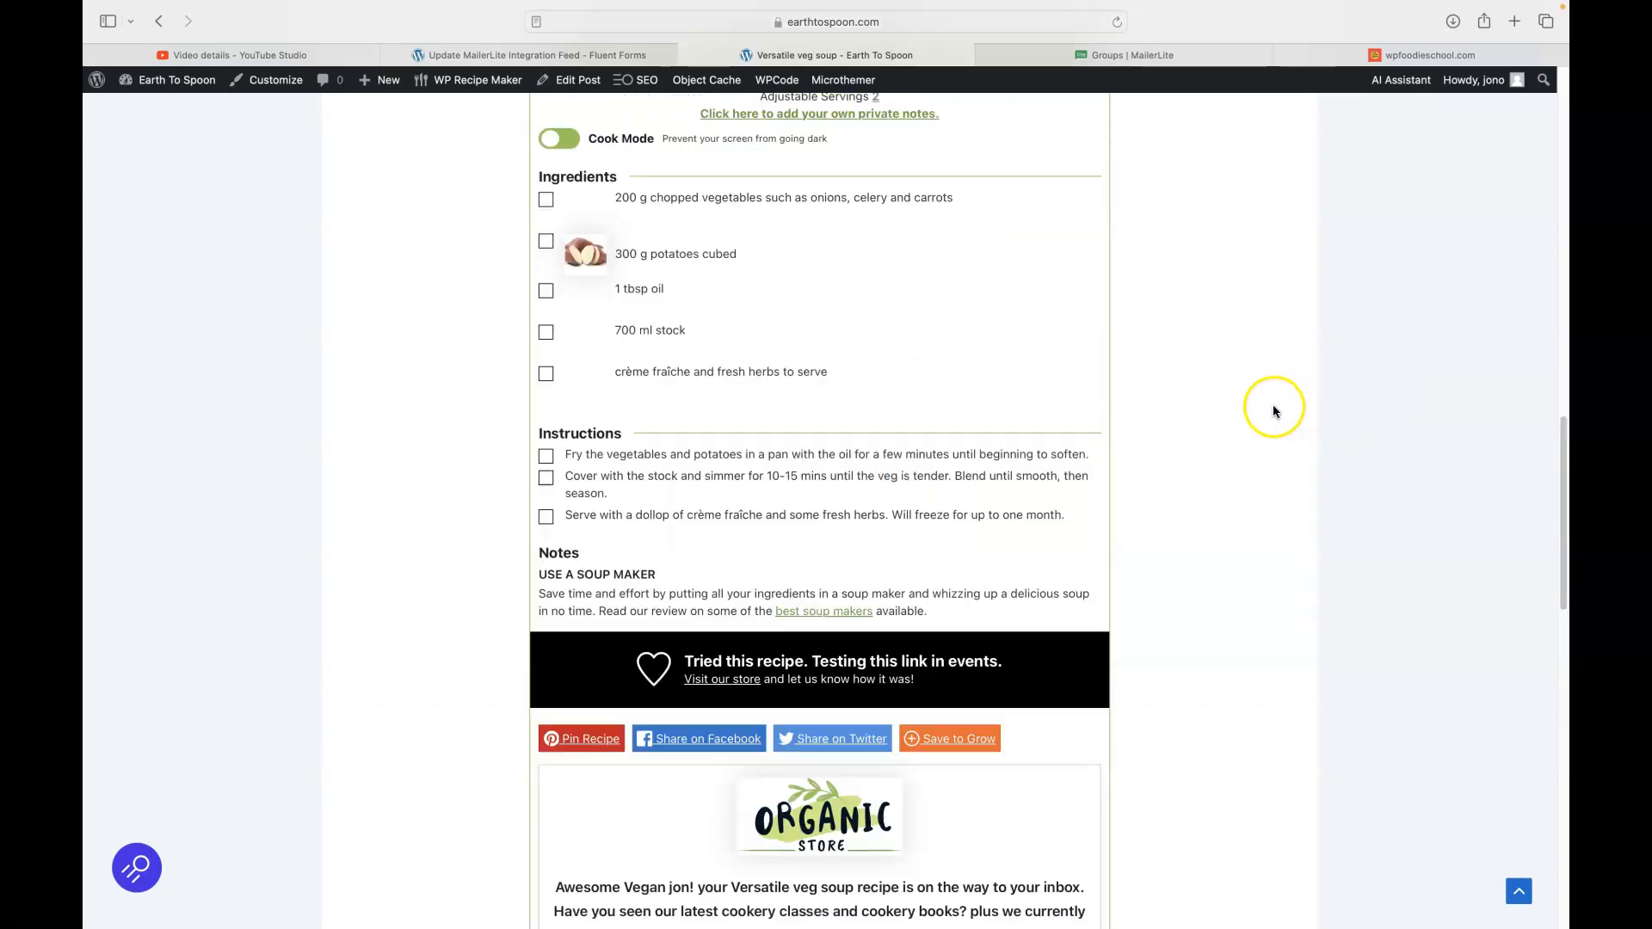
scroll(1272, 405, "down", 5)
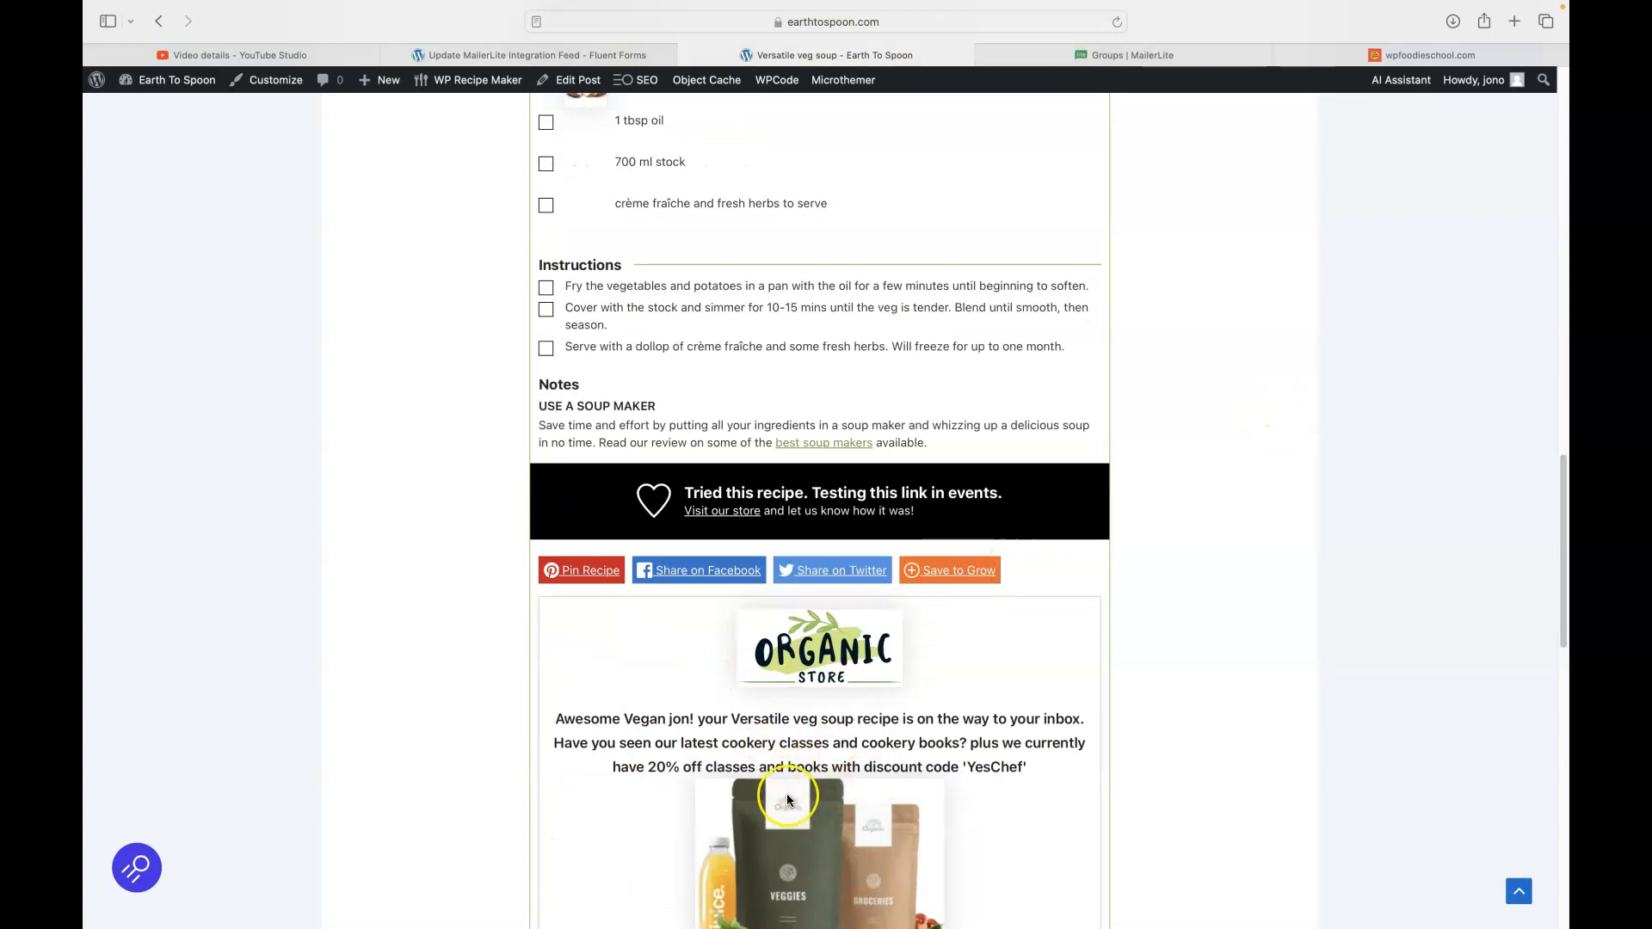
scroll(1257, 542, "up", 15)
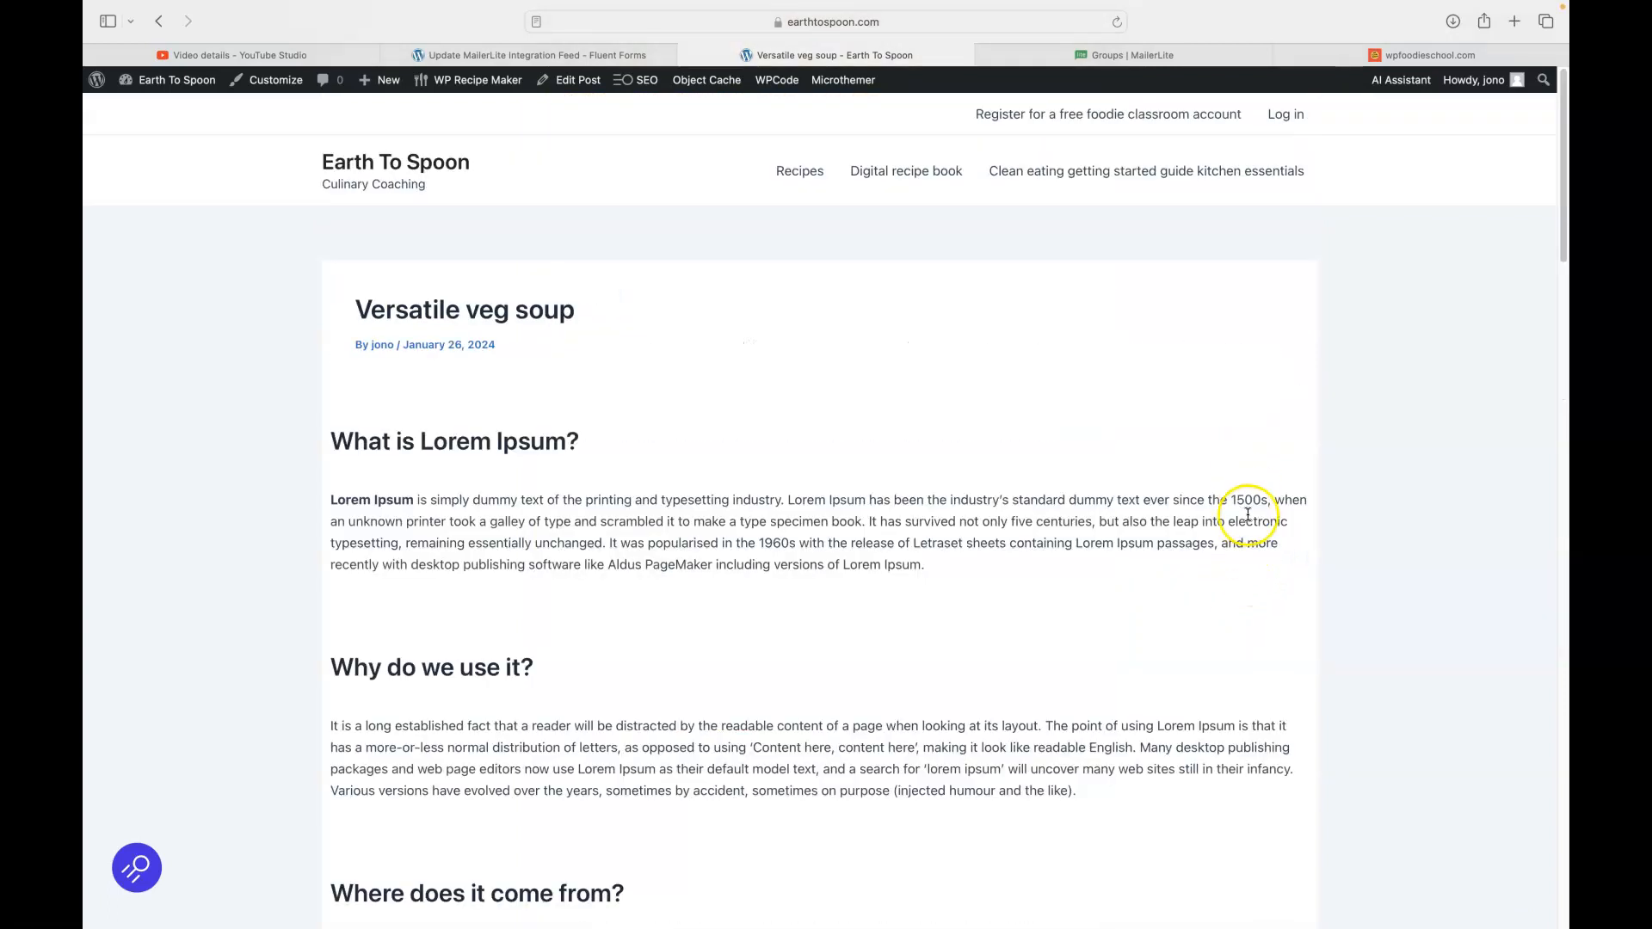
- Show MailerLite's All subscribers list, now 21 with the test sign-up at the top
left_click(1108, 57)
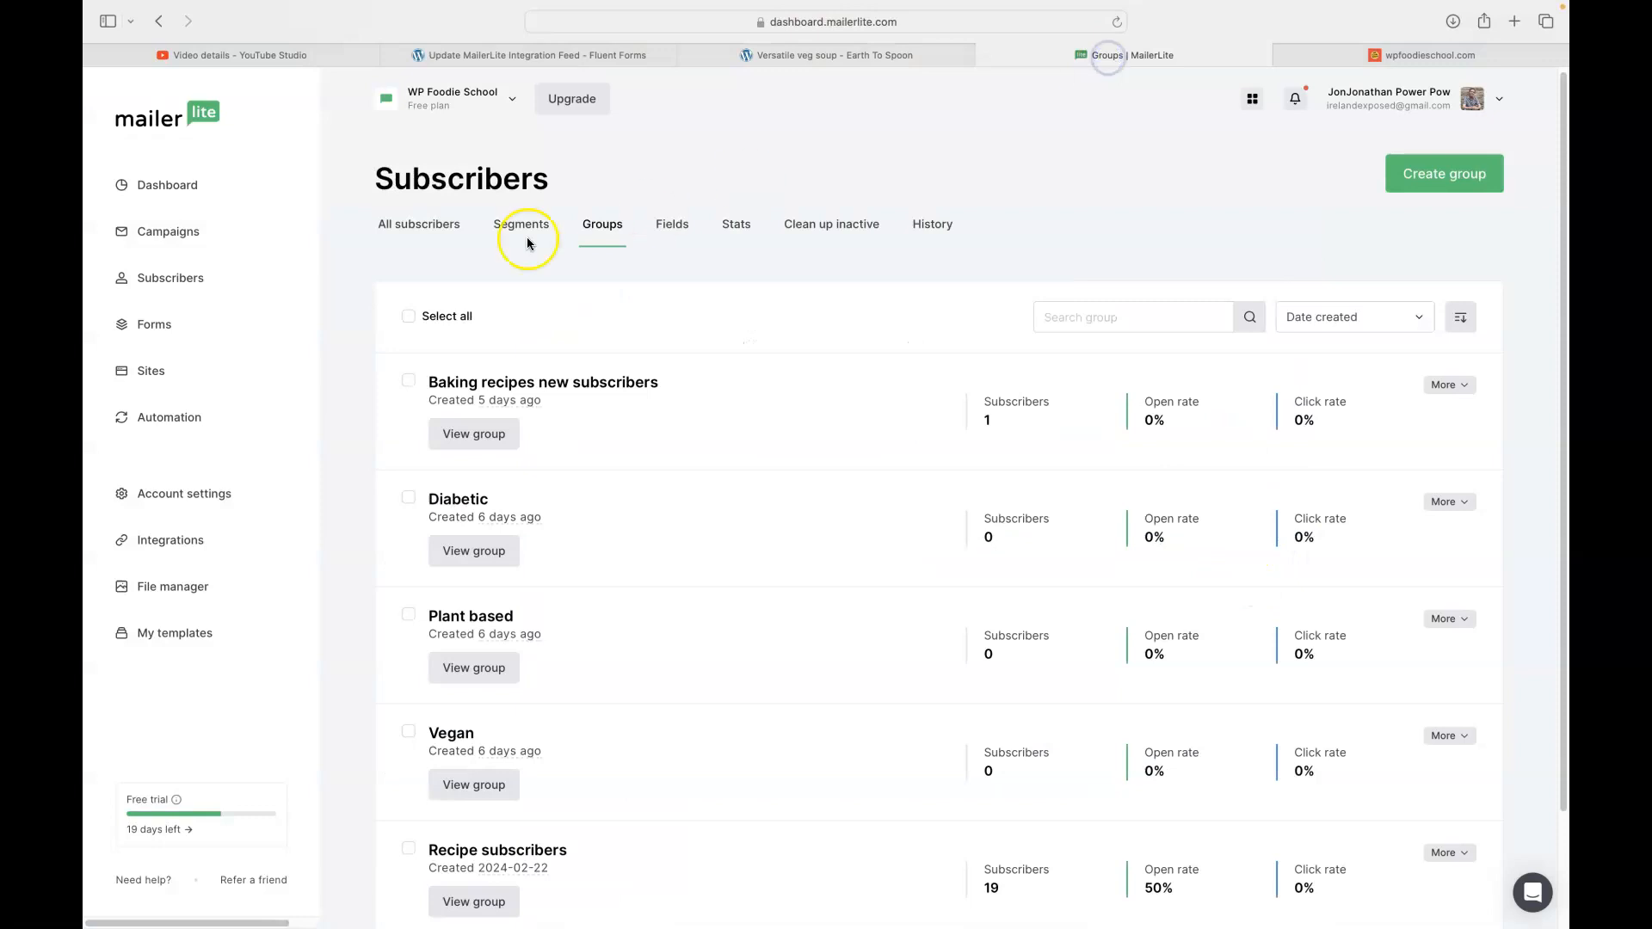
left_click(408, 228)
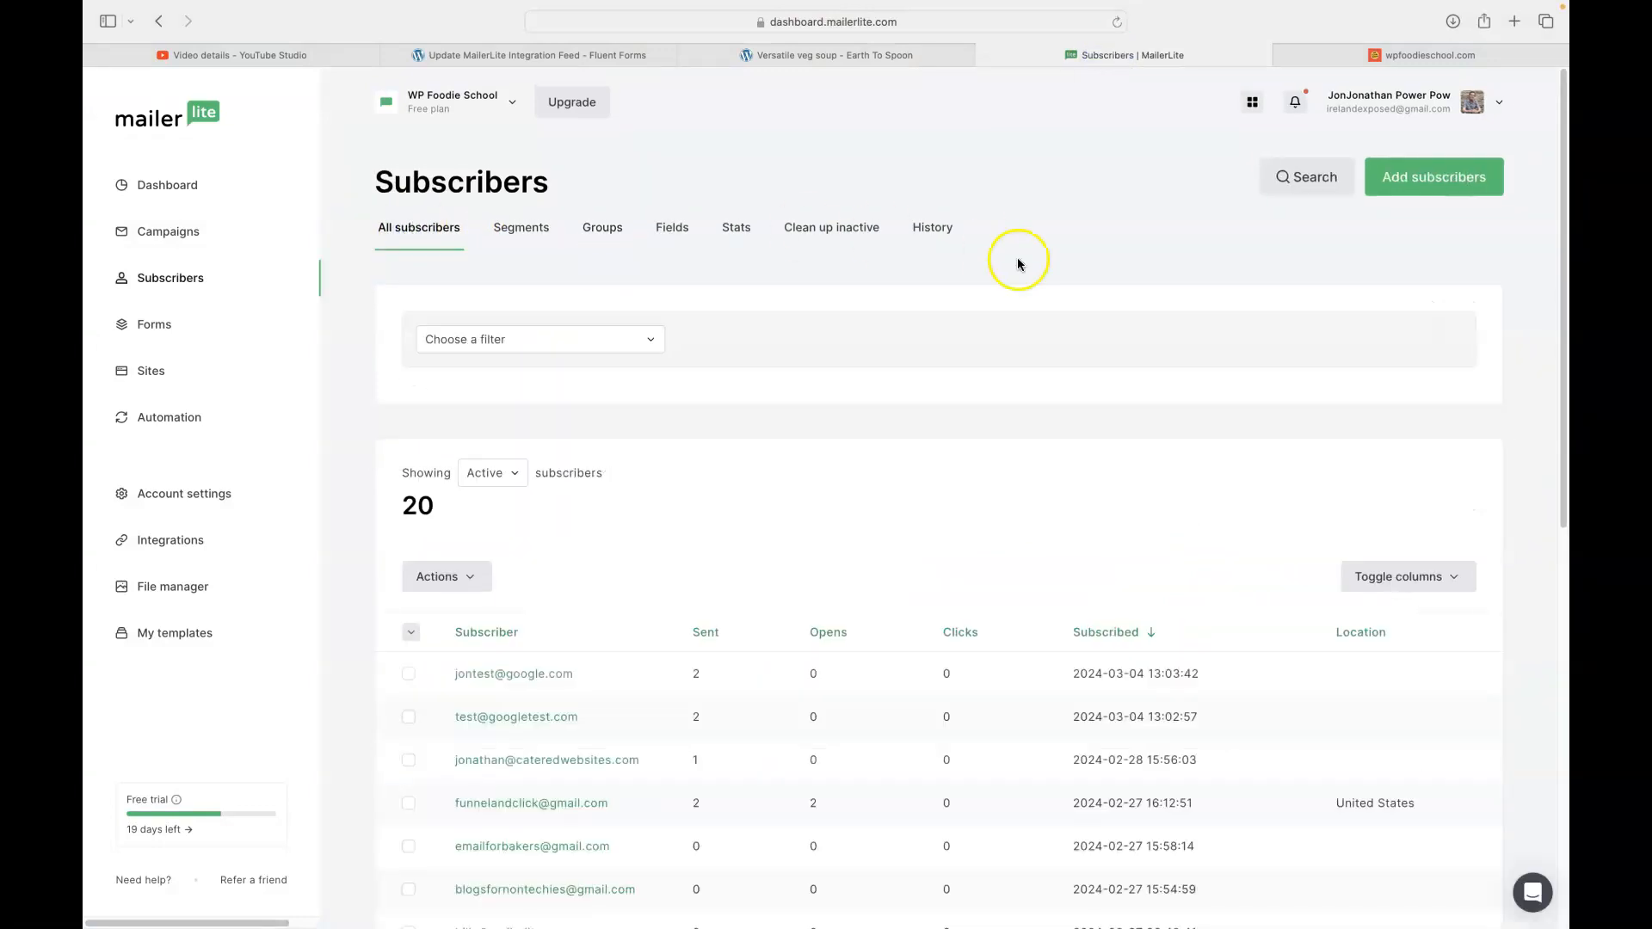
scroll(1014, 254, "down", 1)
scroll(1014, 251, "down", 5)
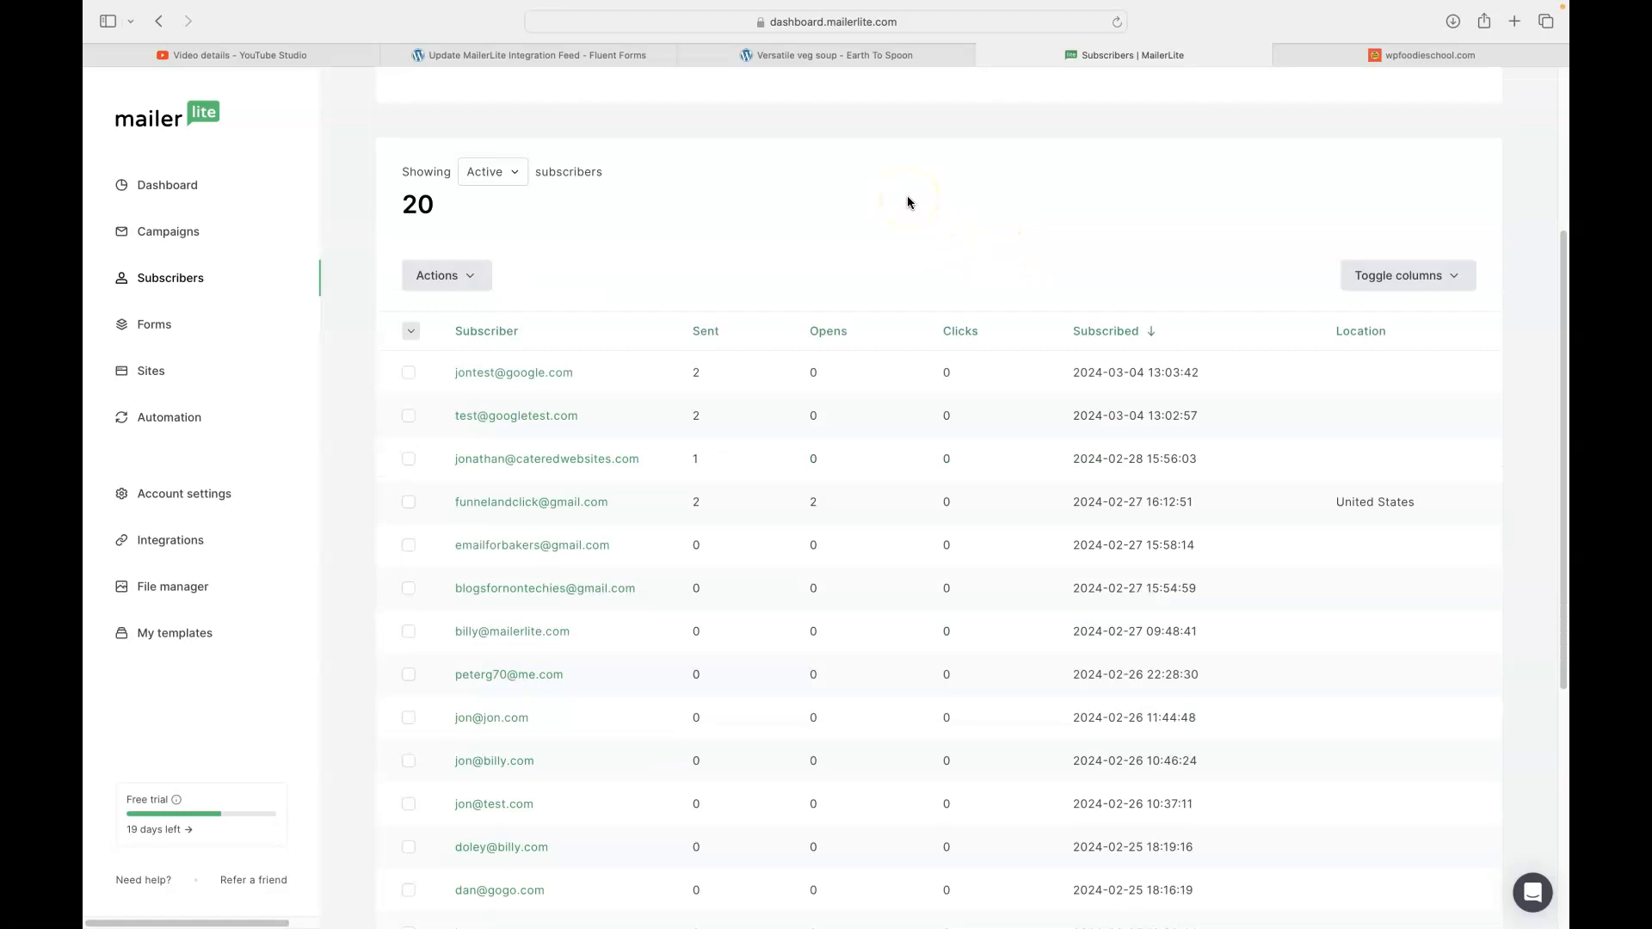
scroll(905, 205, "up", 5)
- Check the members of the Vegan group from the groups list
left_click(607, 225)
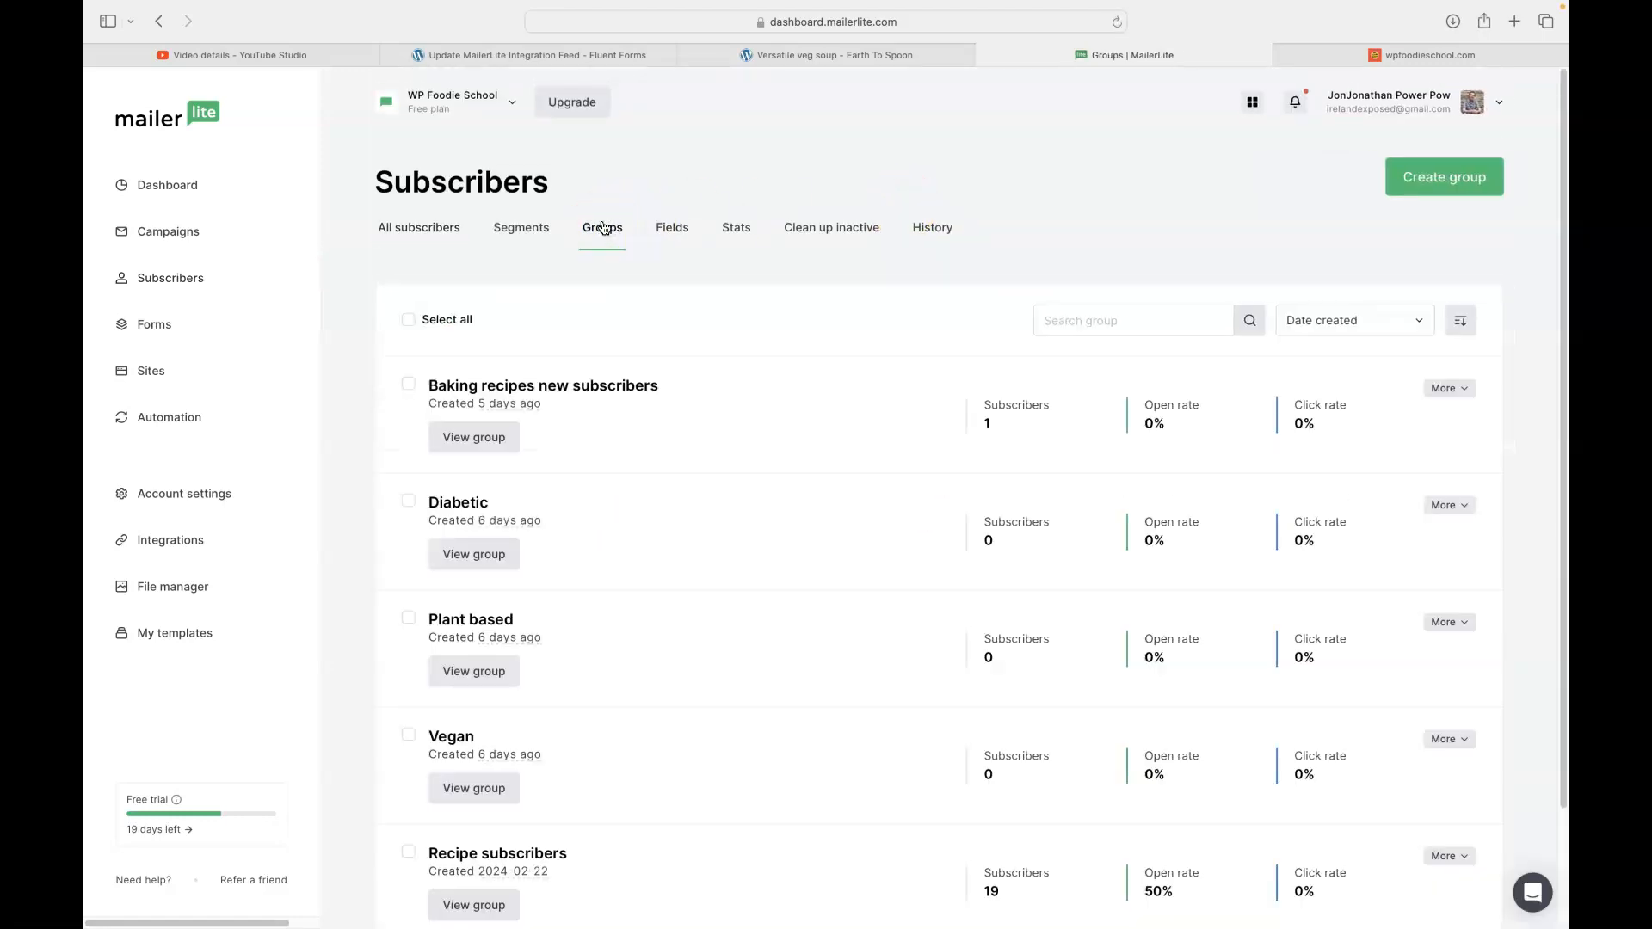
left_click(456, 790)
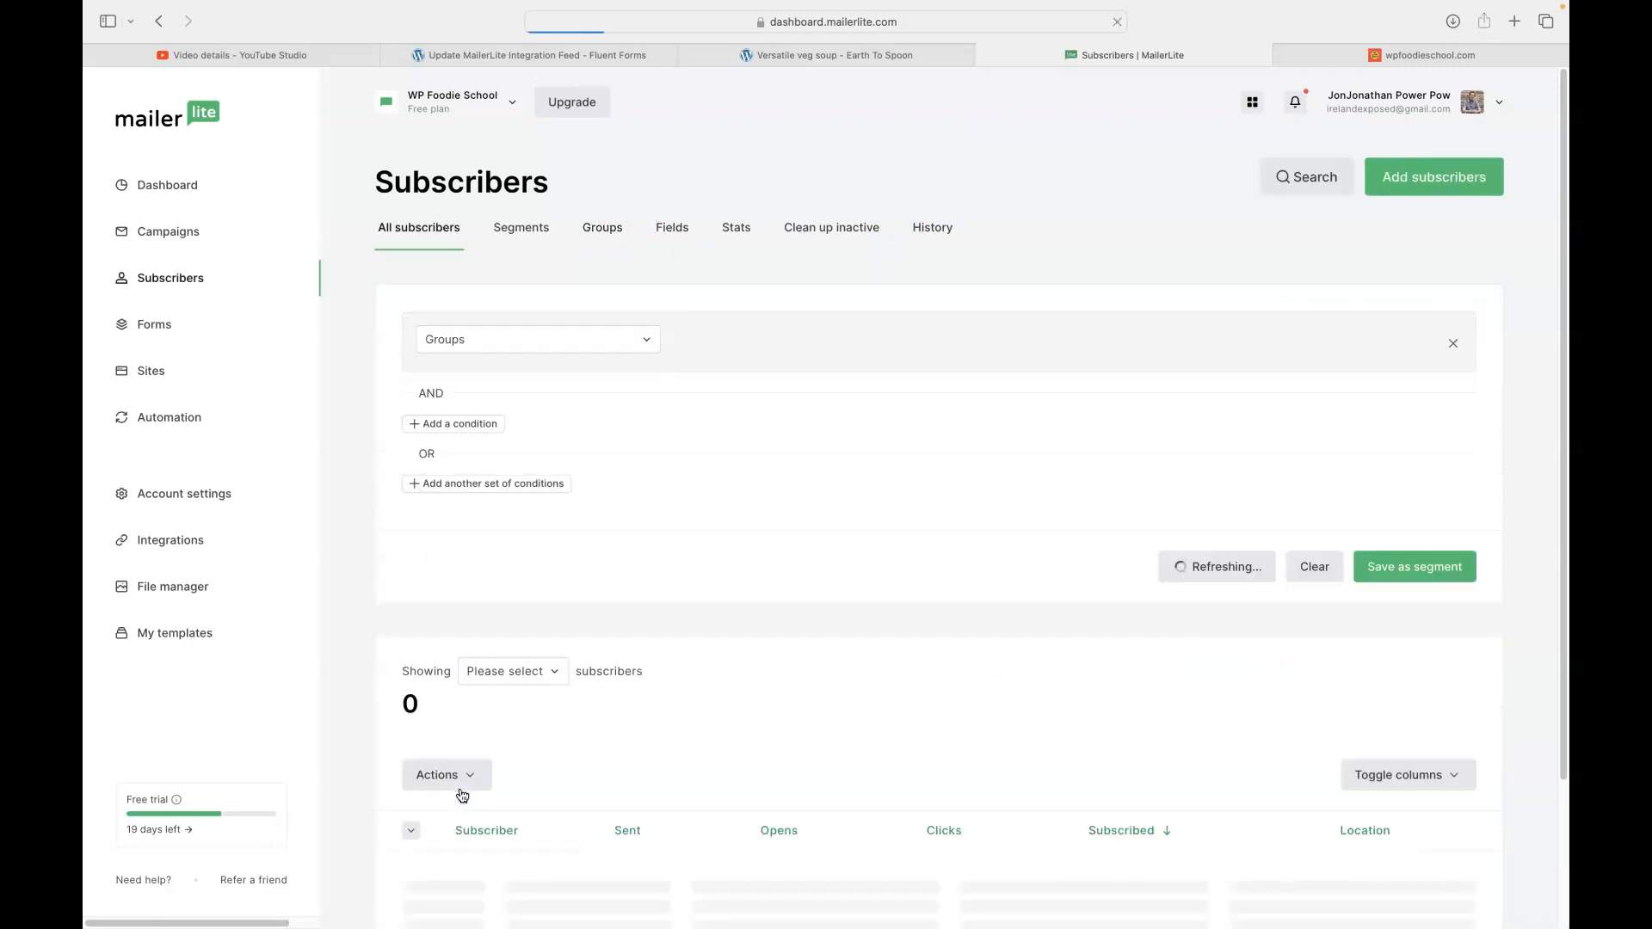
scroll(861, 602, "down", 3)
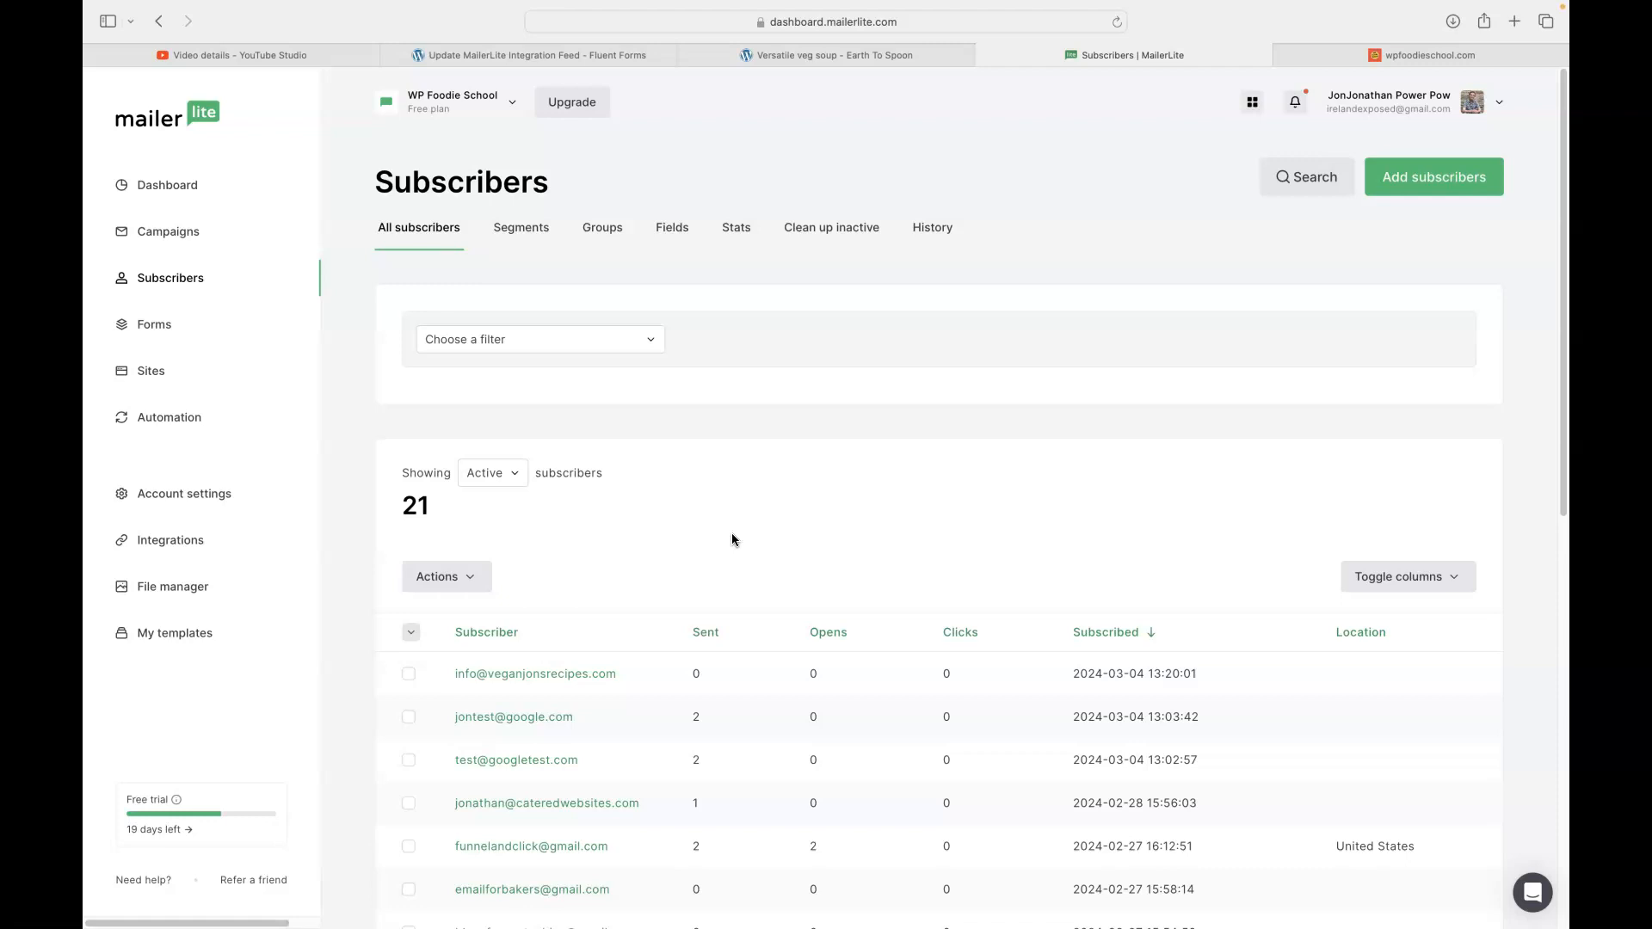
- Confirm the newest subscriber's Vegan group, recipe name and URL, then return to the Versatile veg soup post
left_click(538, 676)
scroll(690, 600, "down", 2)
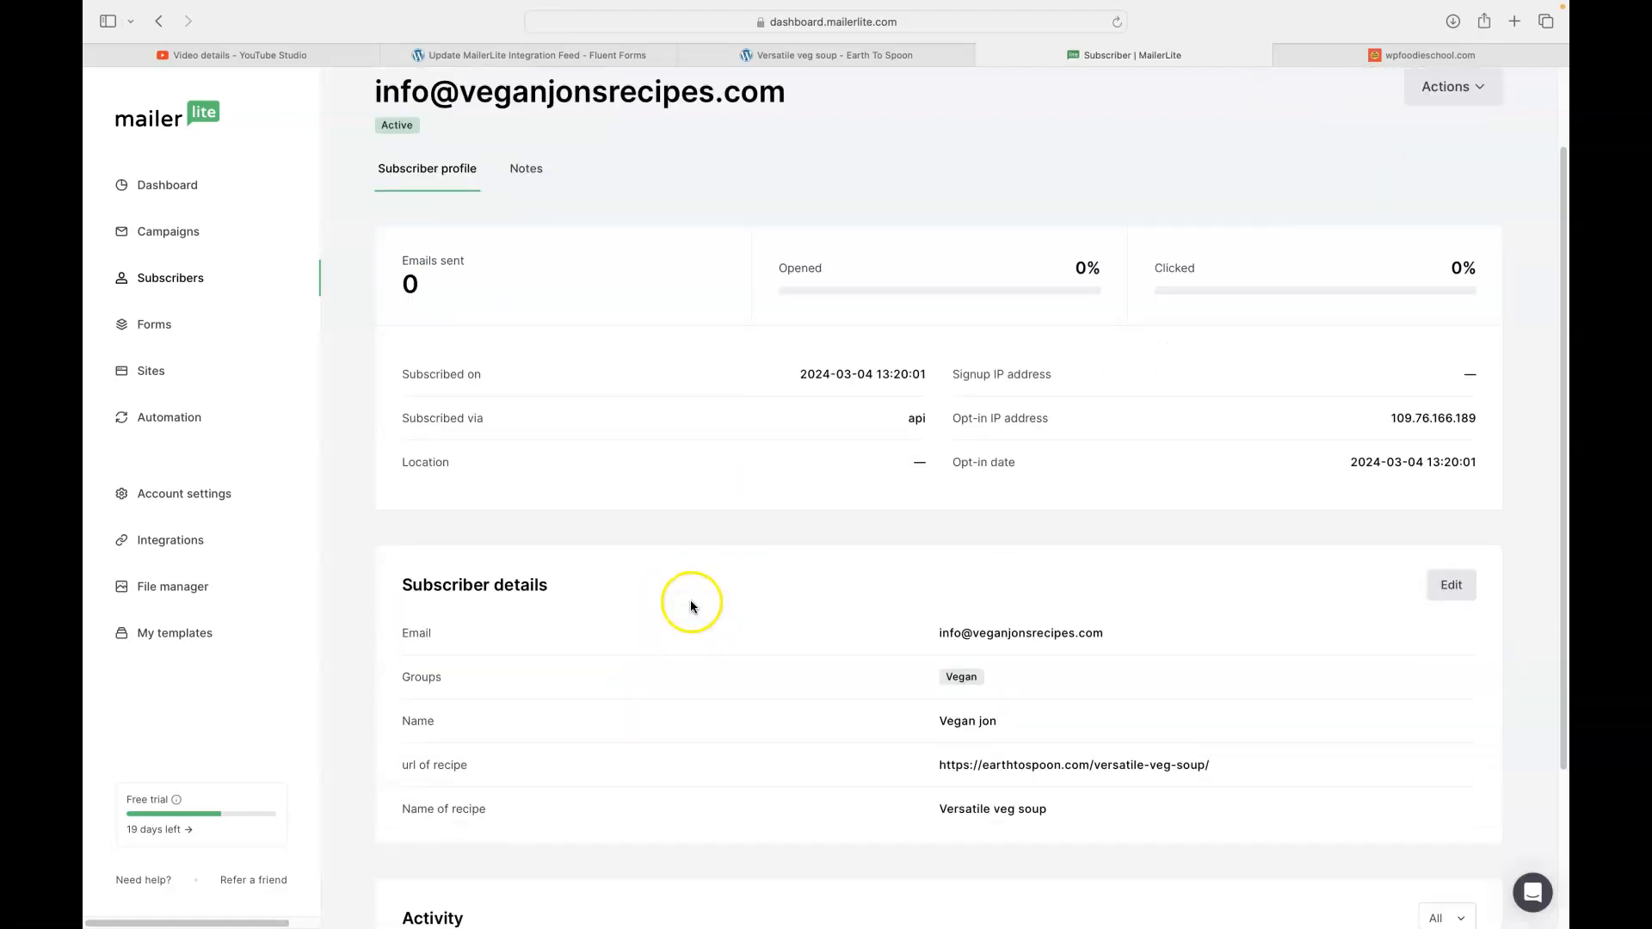
scroll(691, 601, "down", 1)
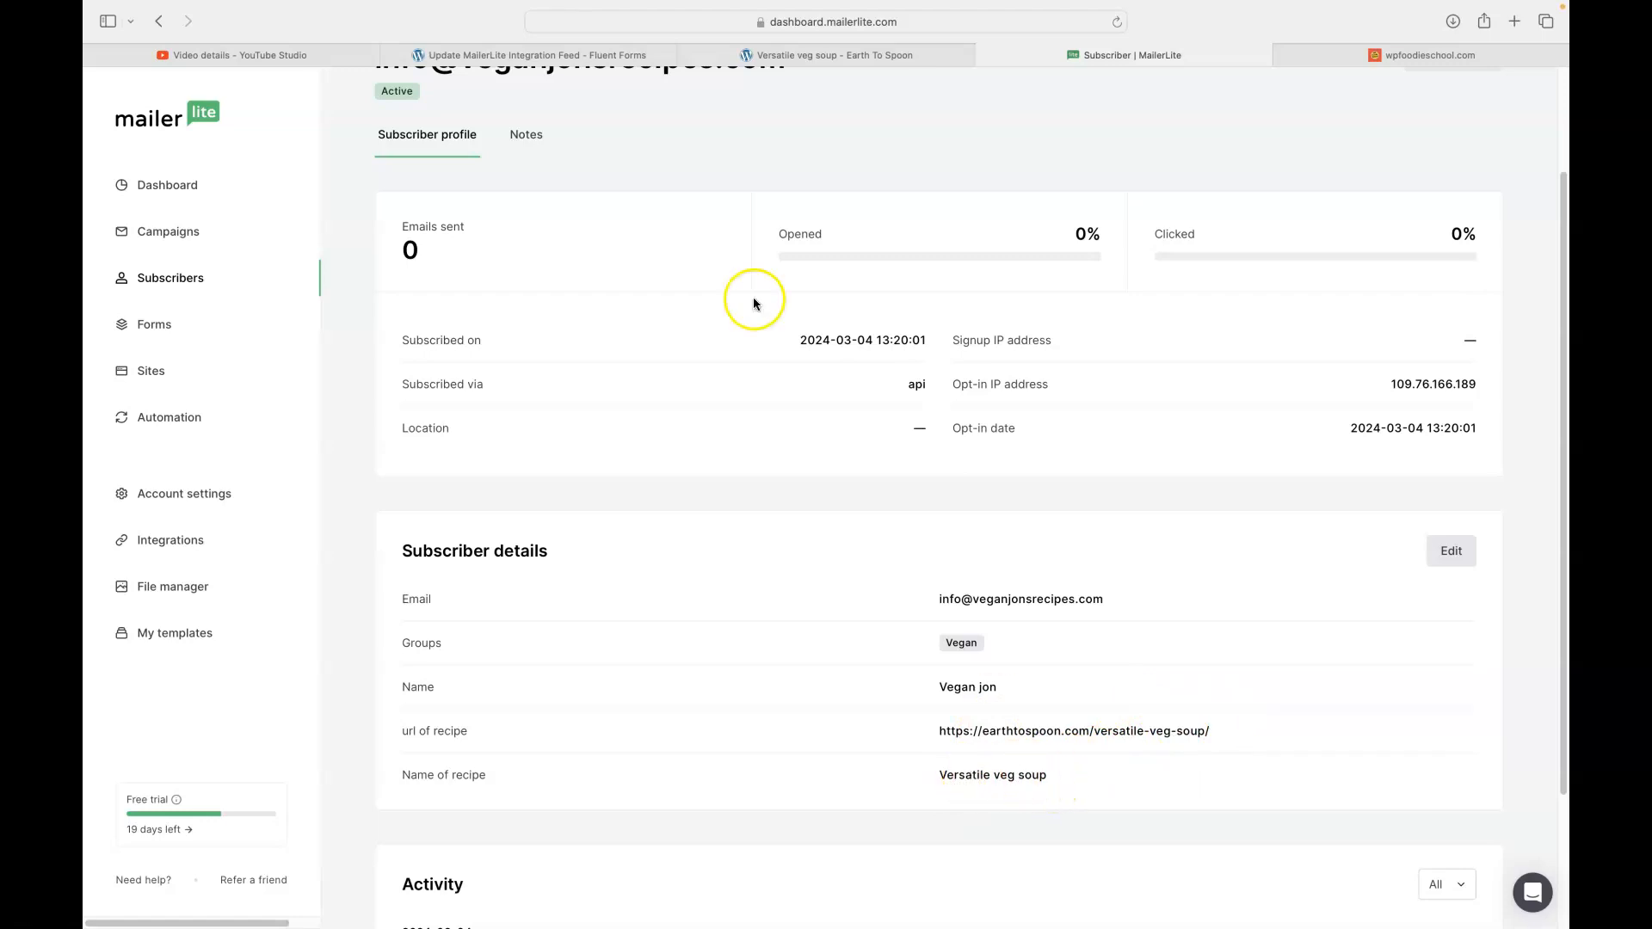
left_click(820, 55)
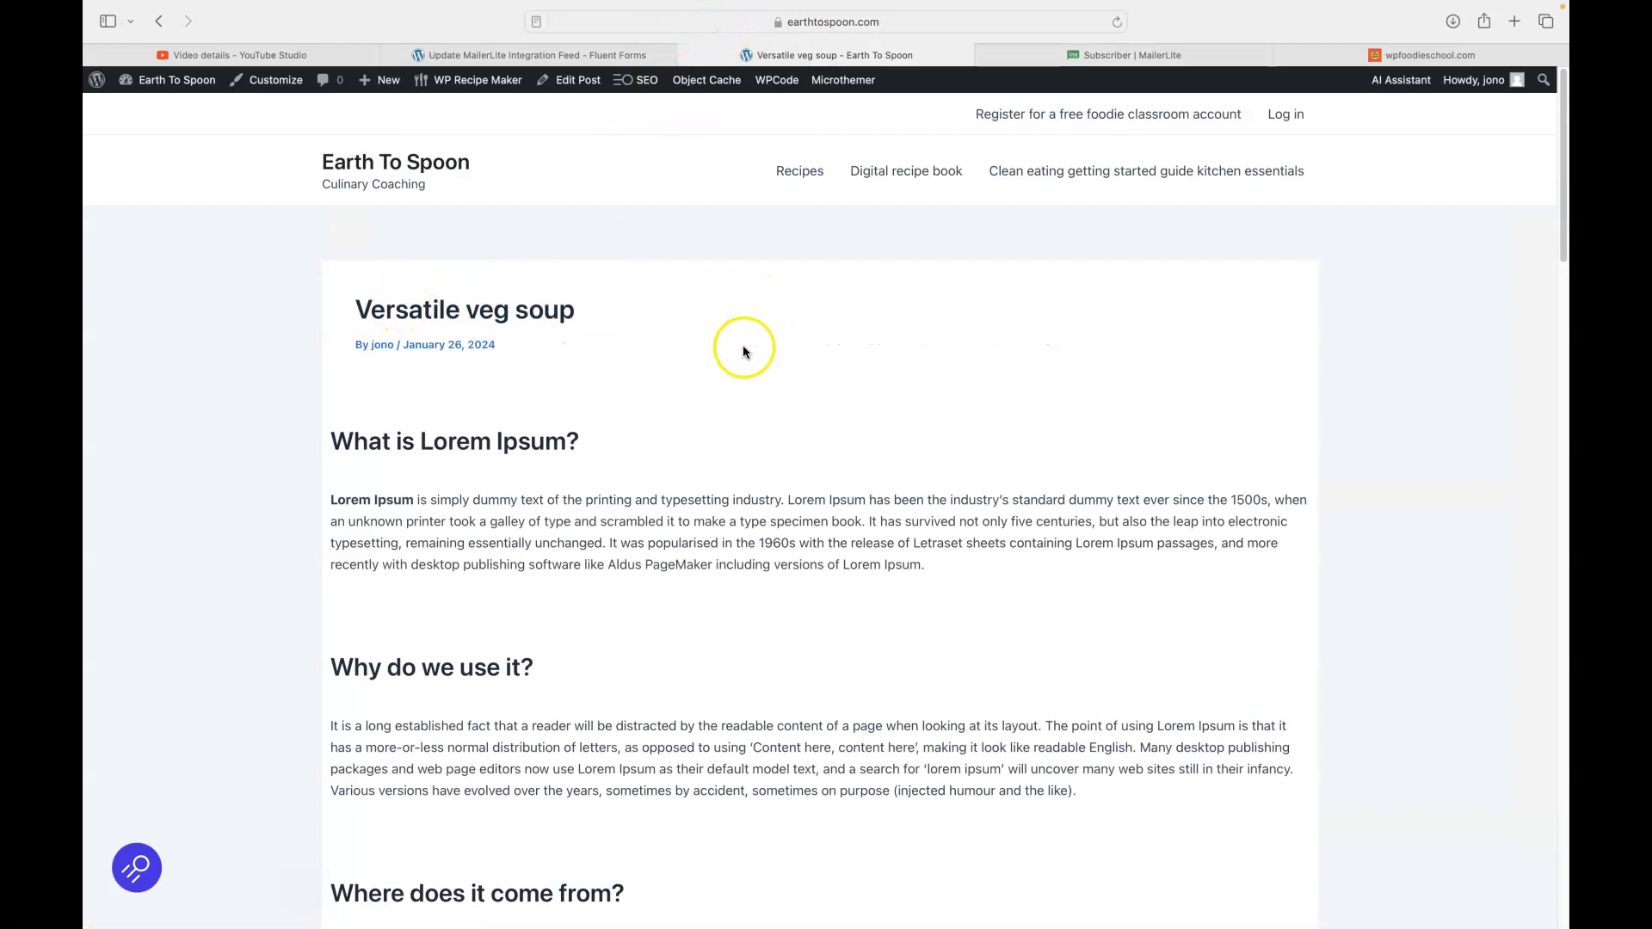
mouse_move(120, 2)
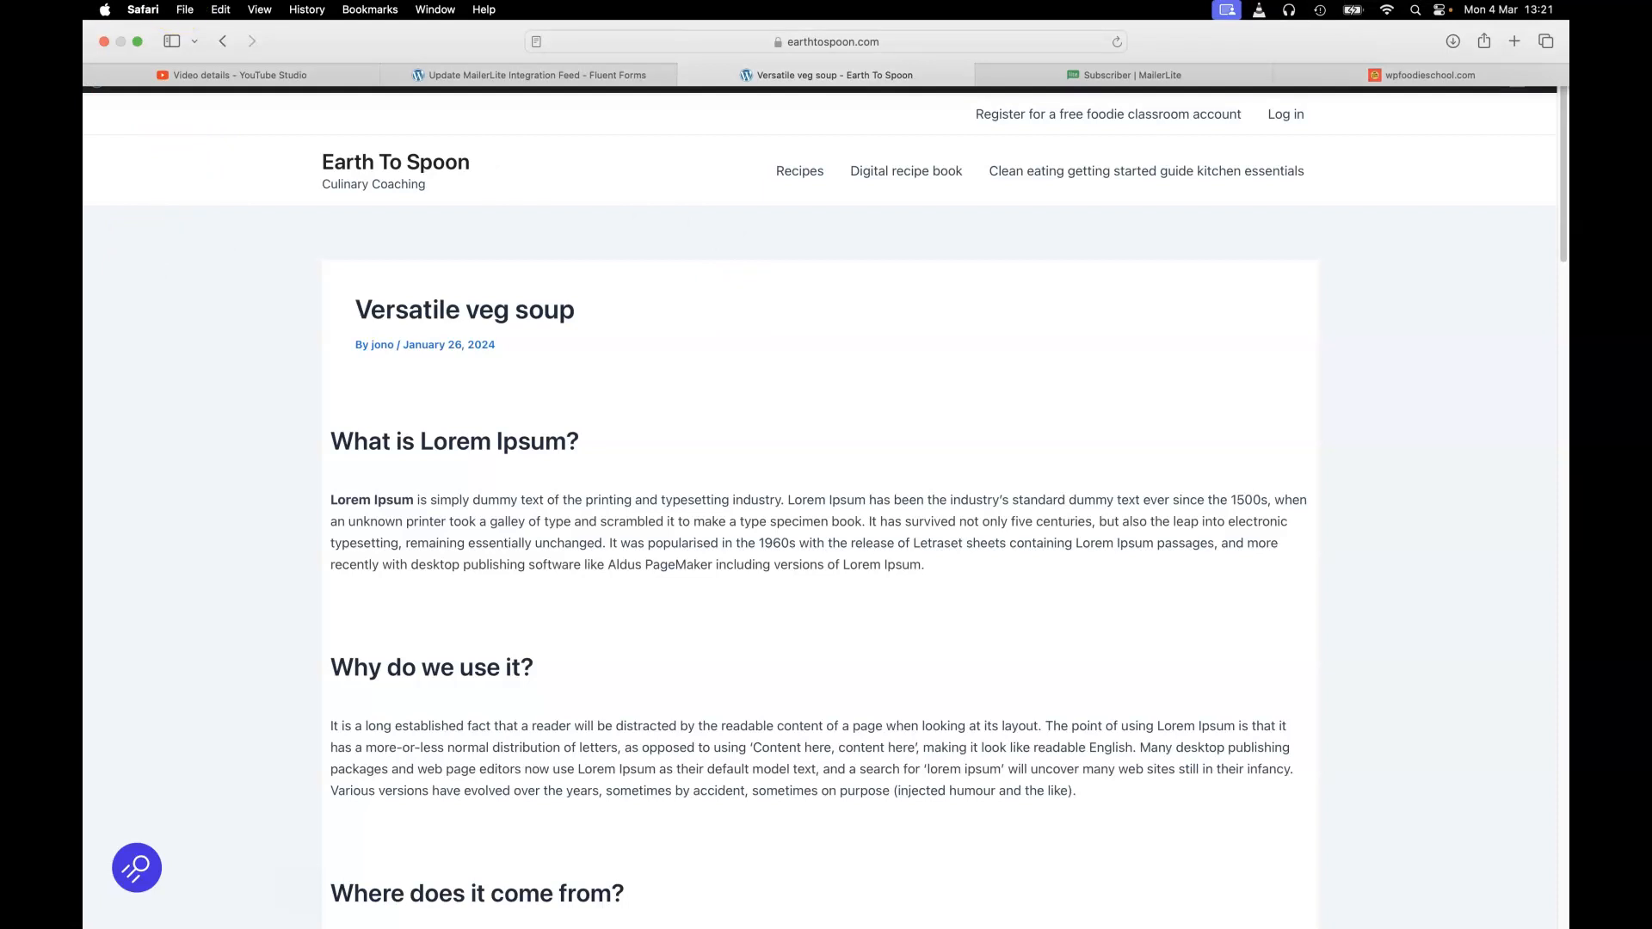
- View the sample Curried Lentils email screenshot enlarged in Preview, then return to the MailerLite subscriber profile
left_click(137, 43)
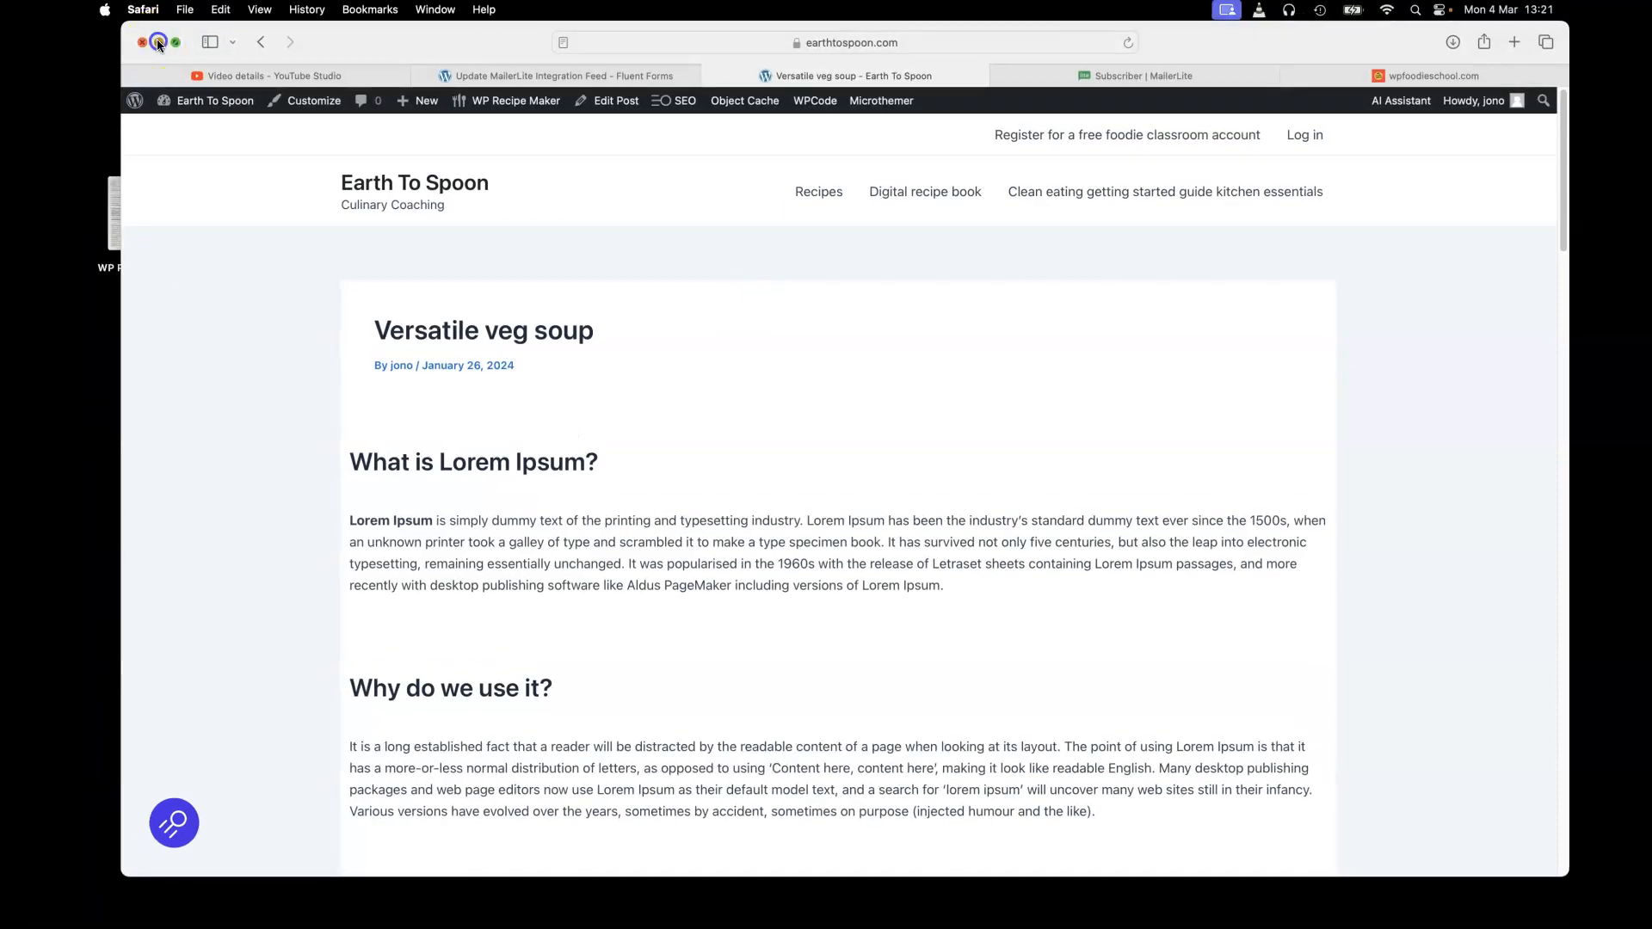
left_click(157, 45)
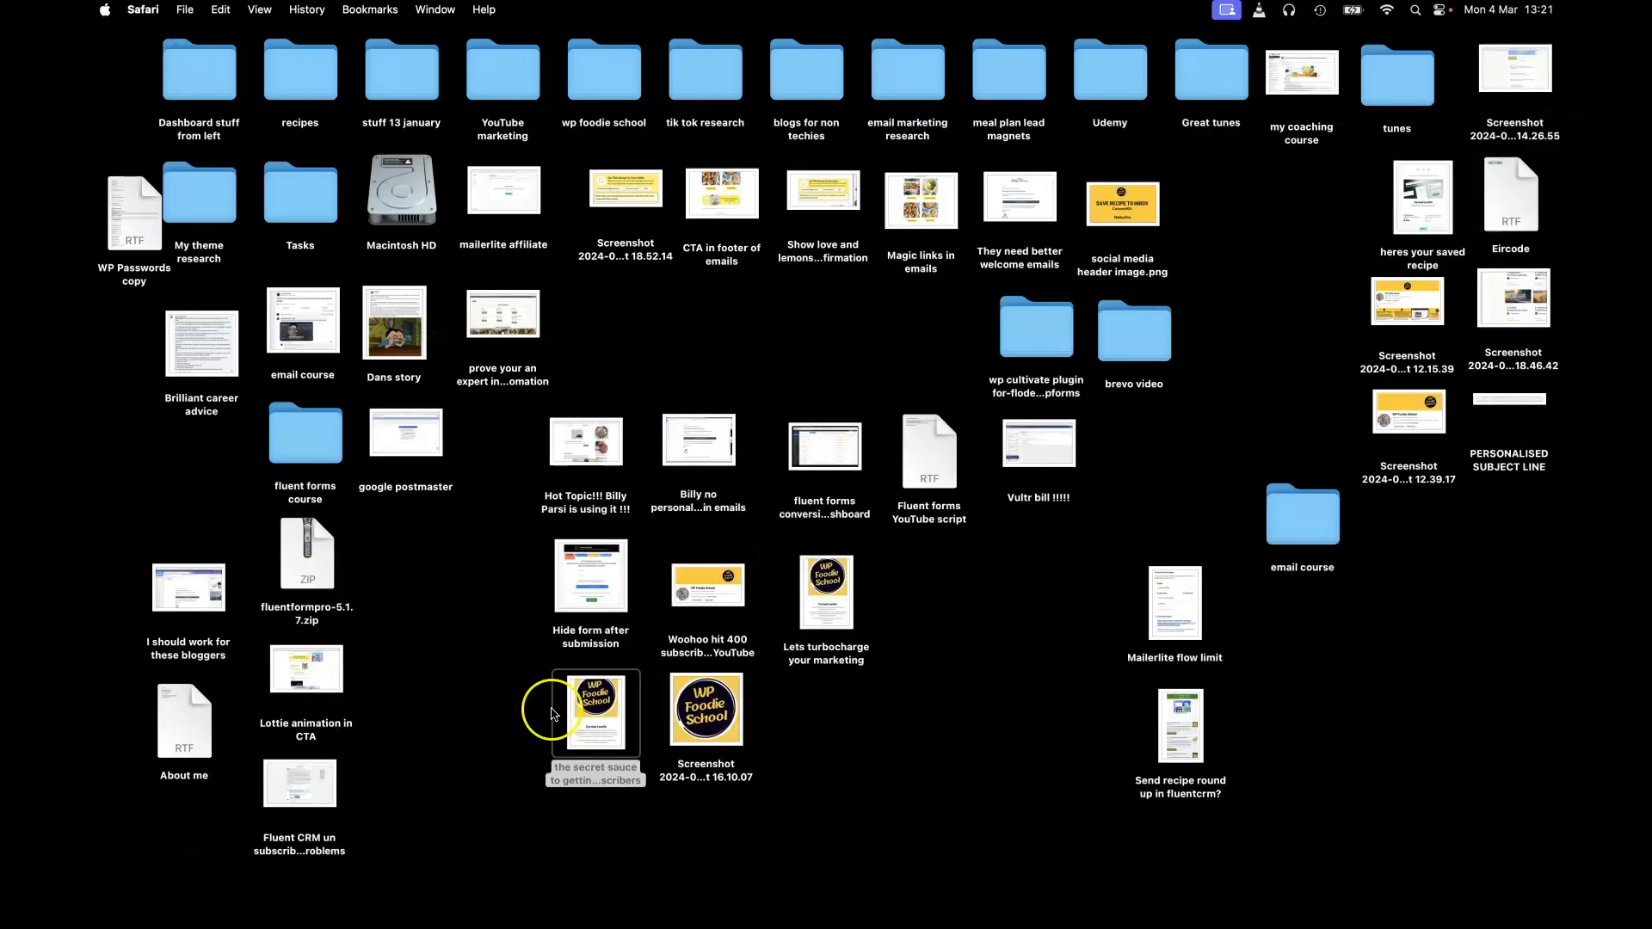
double_click(600, 720)
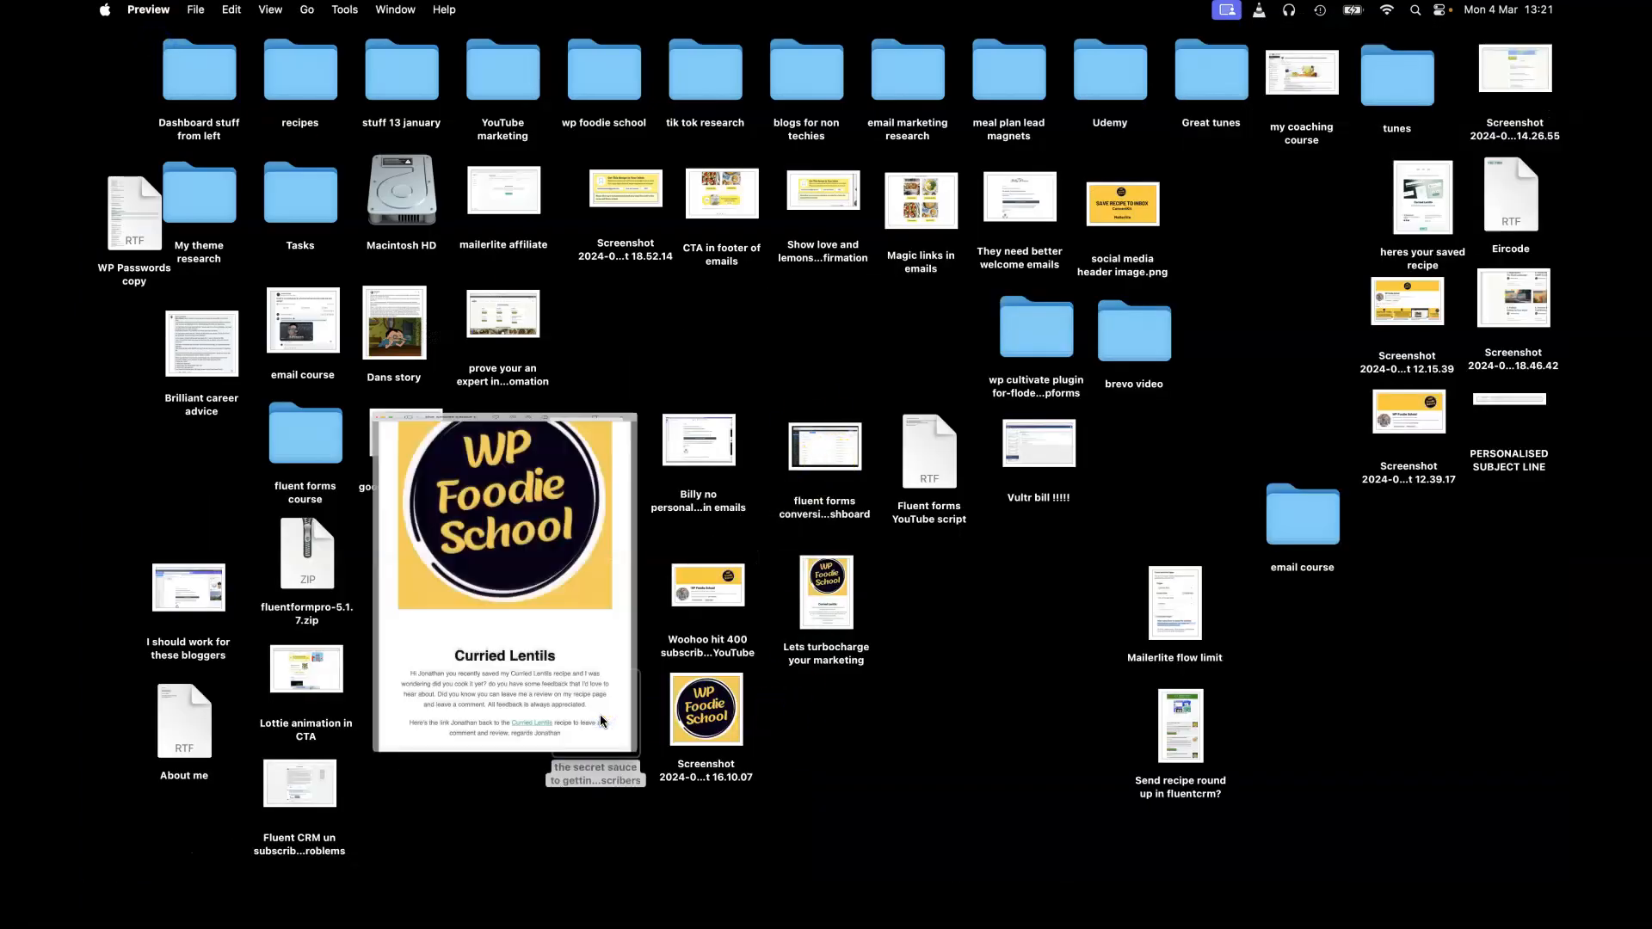
left_click_drag(671, 757, 1566, 926)
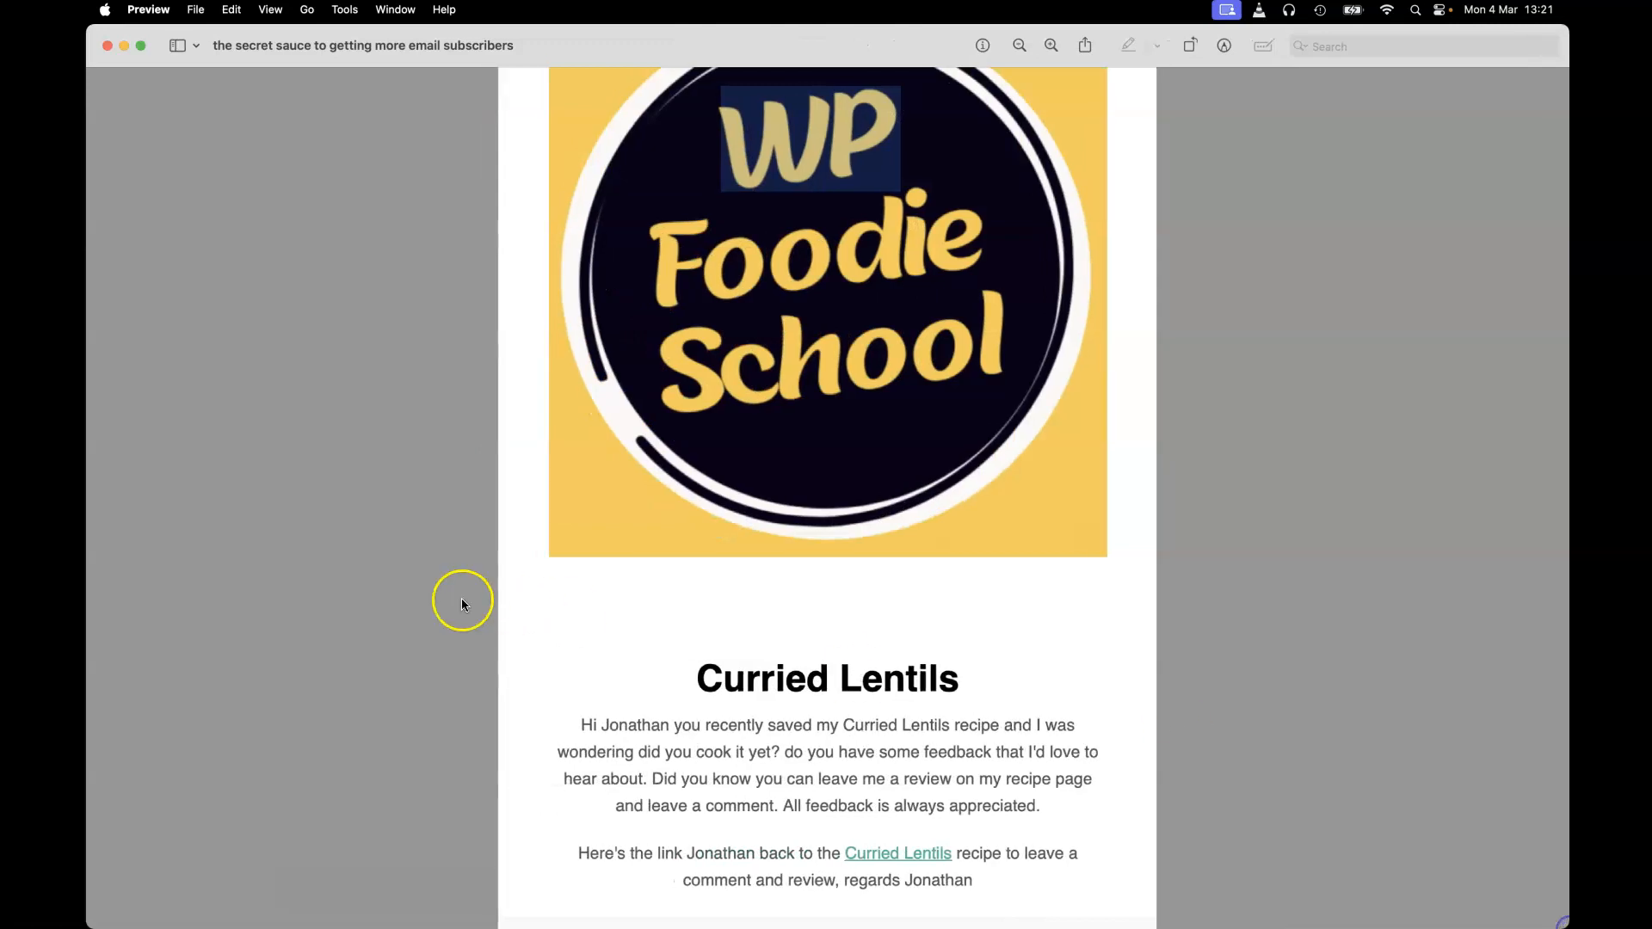
triple_click(752, 673)
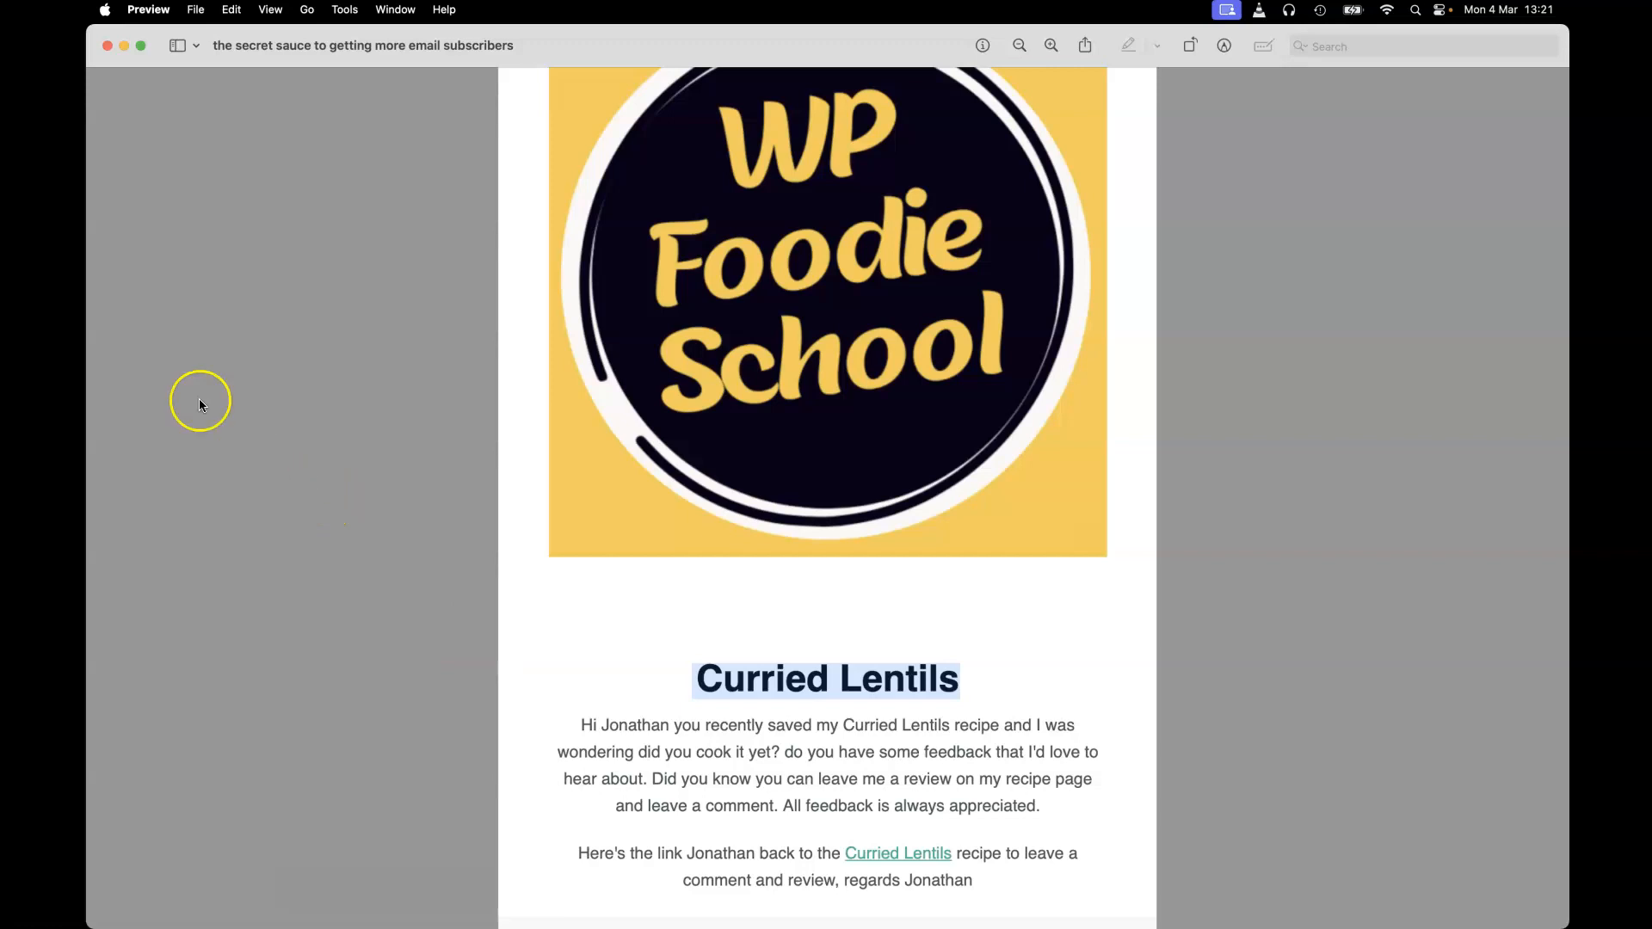
left_click(104, 104)
left_click(1123, 79)
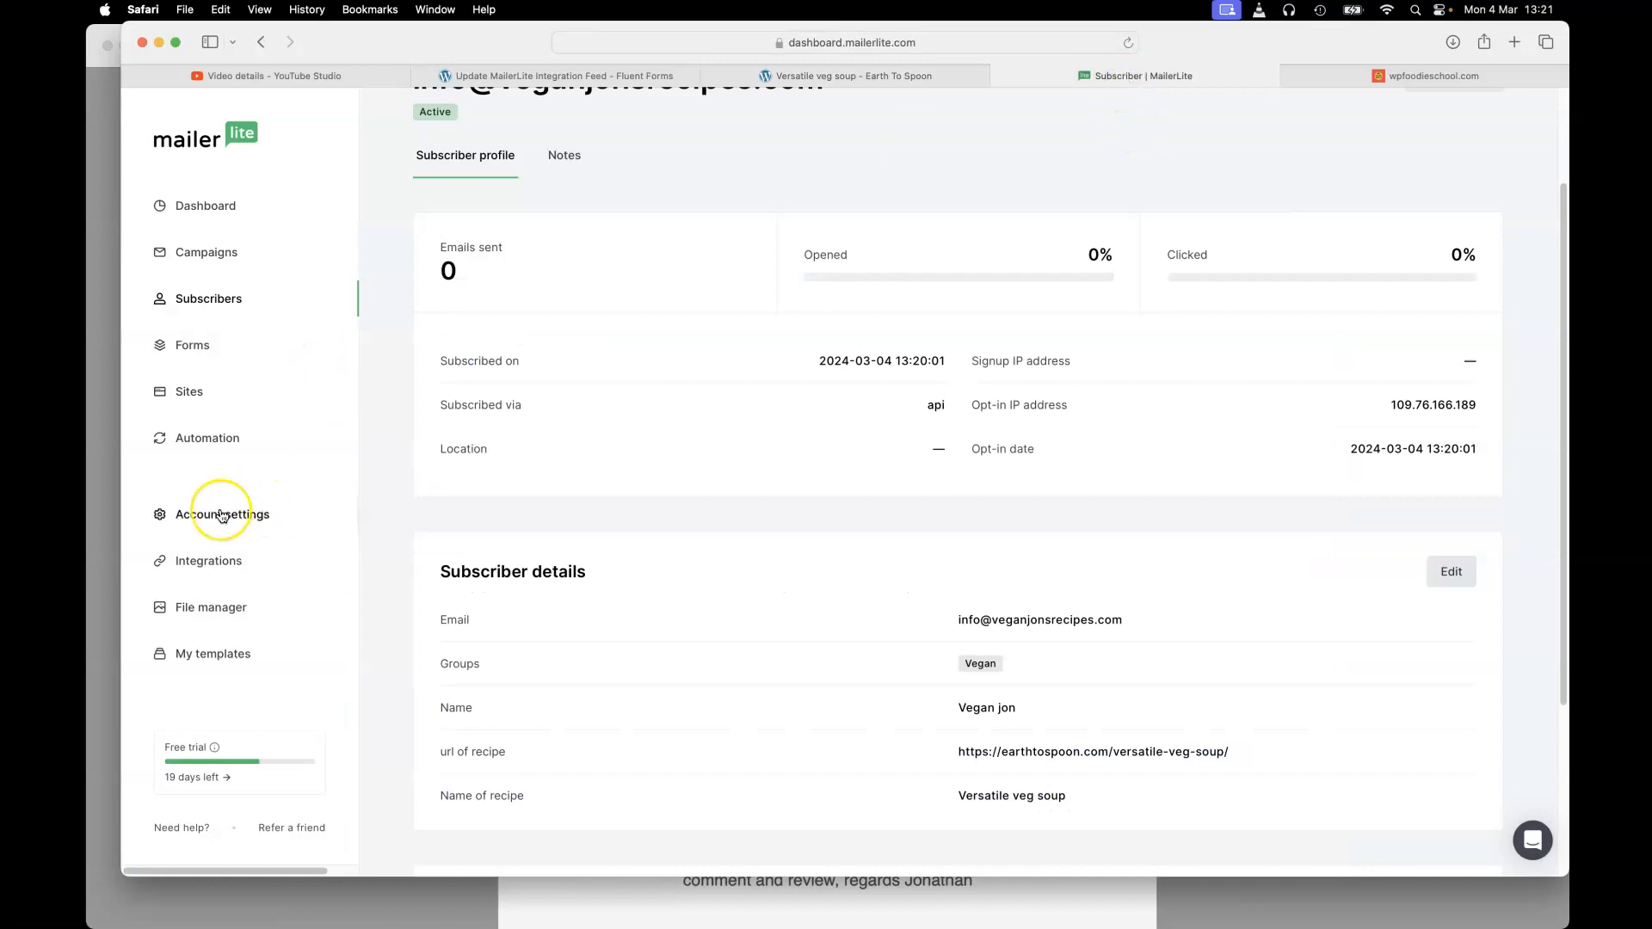
- Switch the Test automation's trigger group from Recipe subscribers to Vegan and save it
left_click(201, 440)
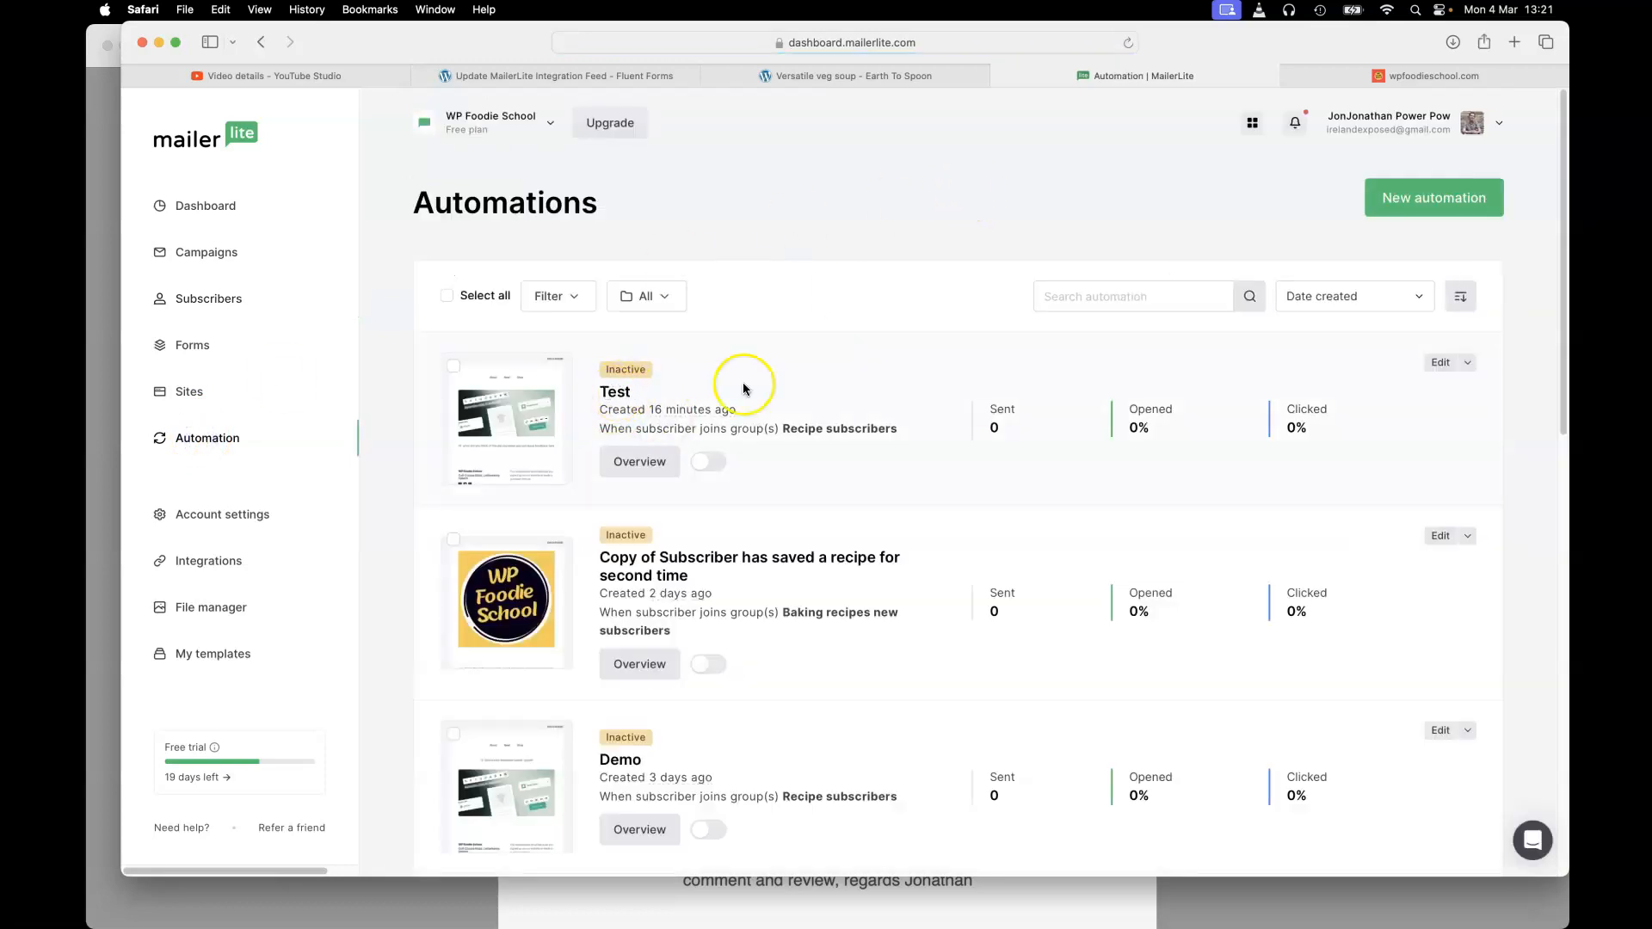
left_click(1440, 362)
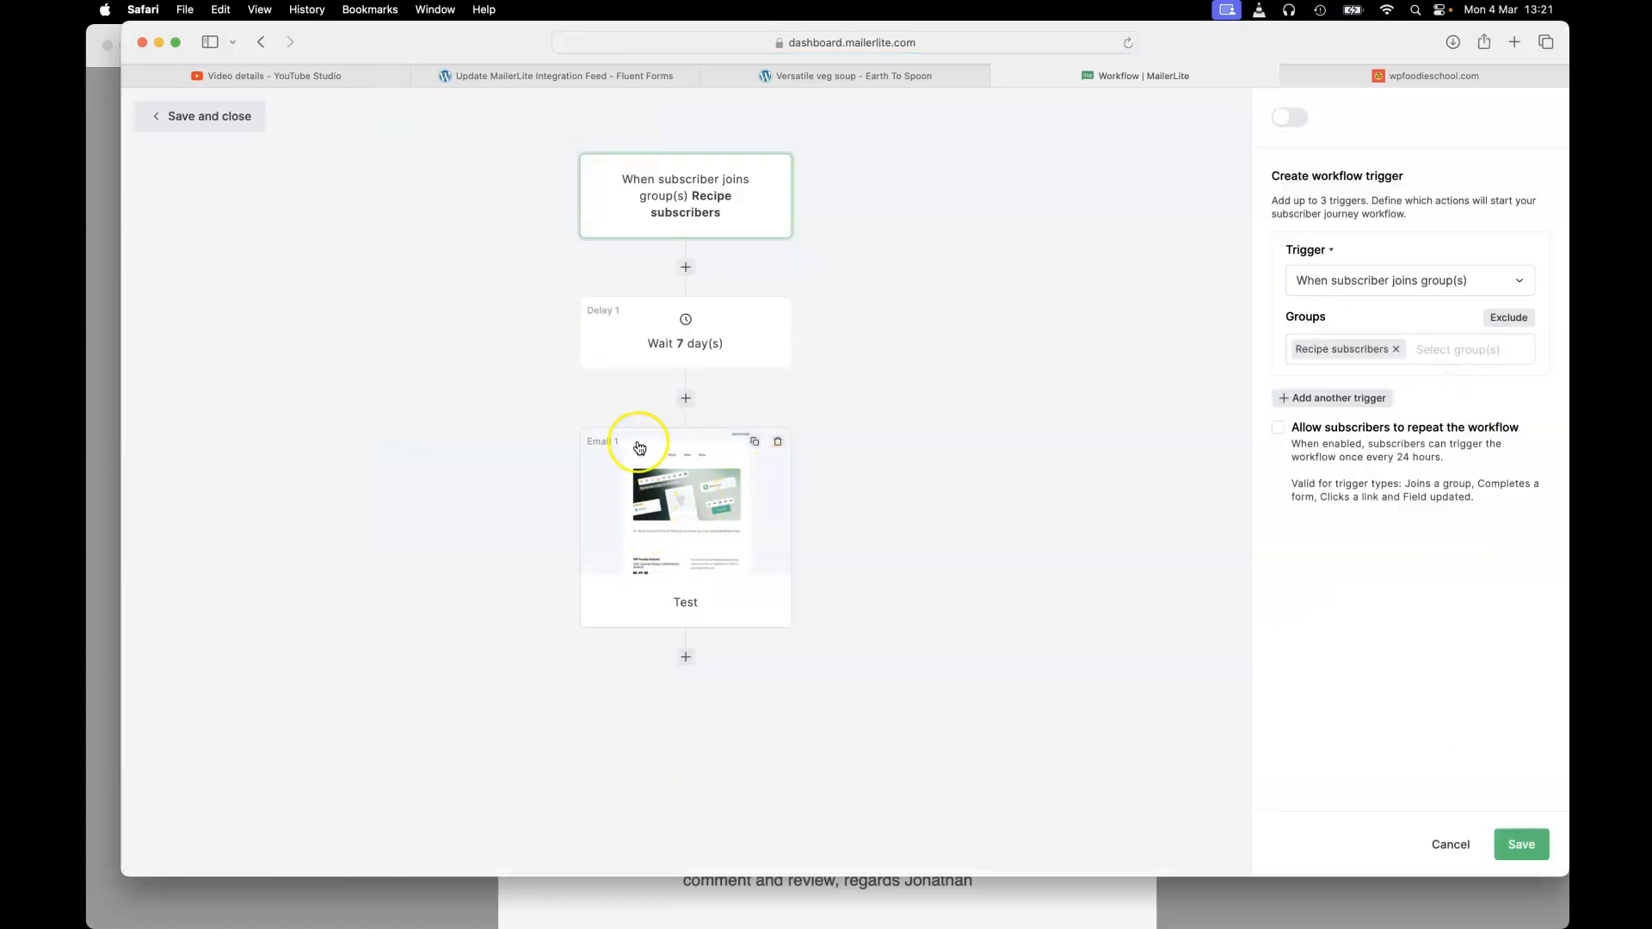
left_click(660, 205)
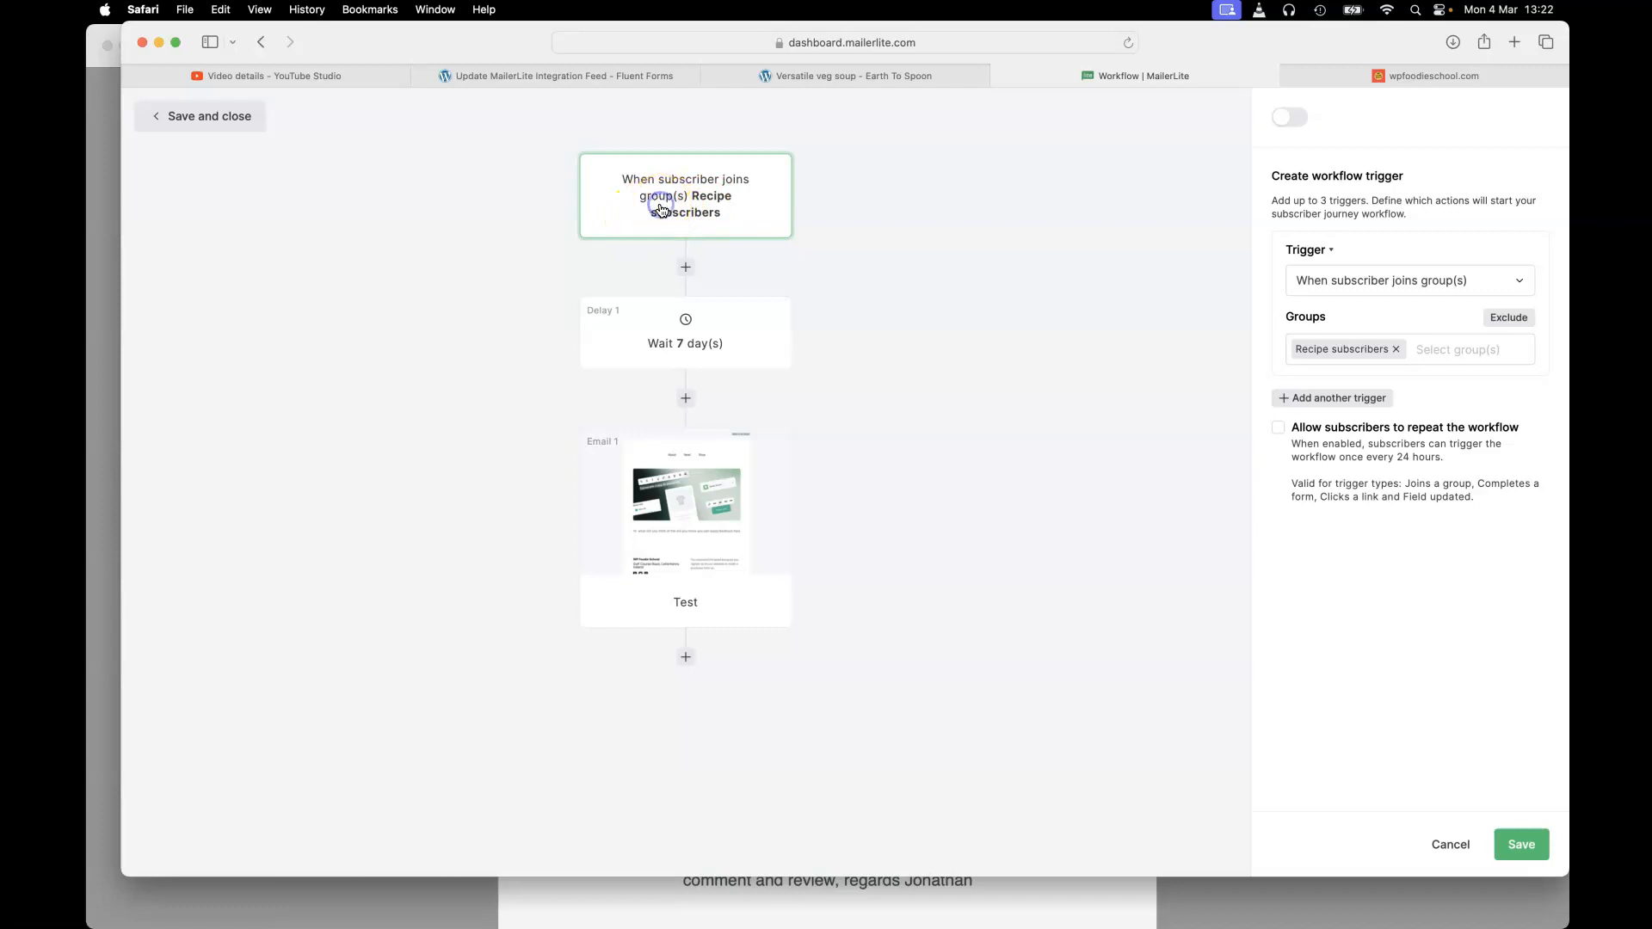
left_click(1465, 348)
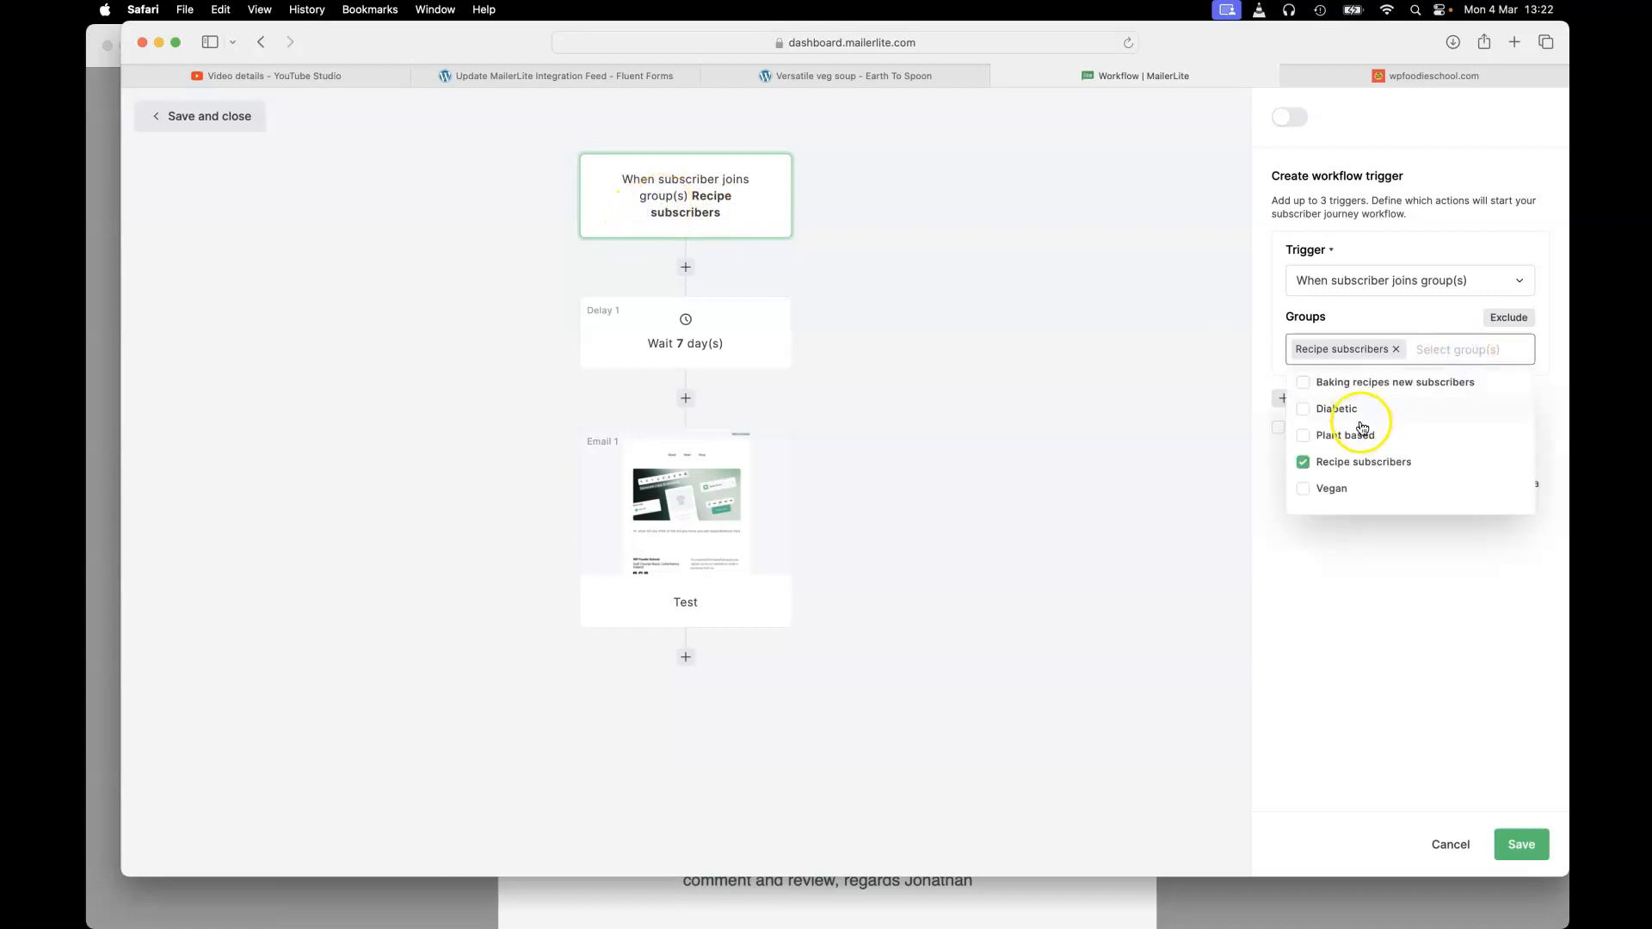
left_click(1324, 487)
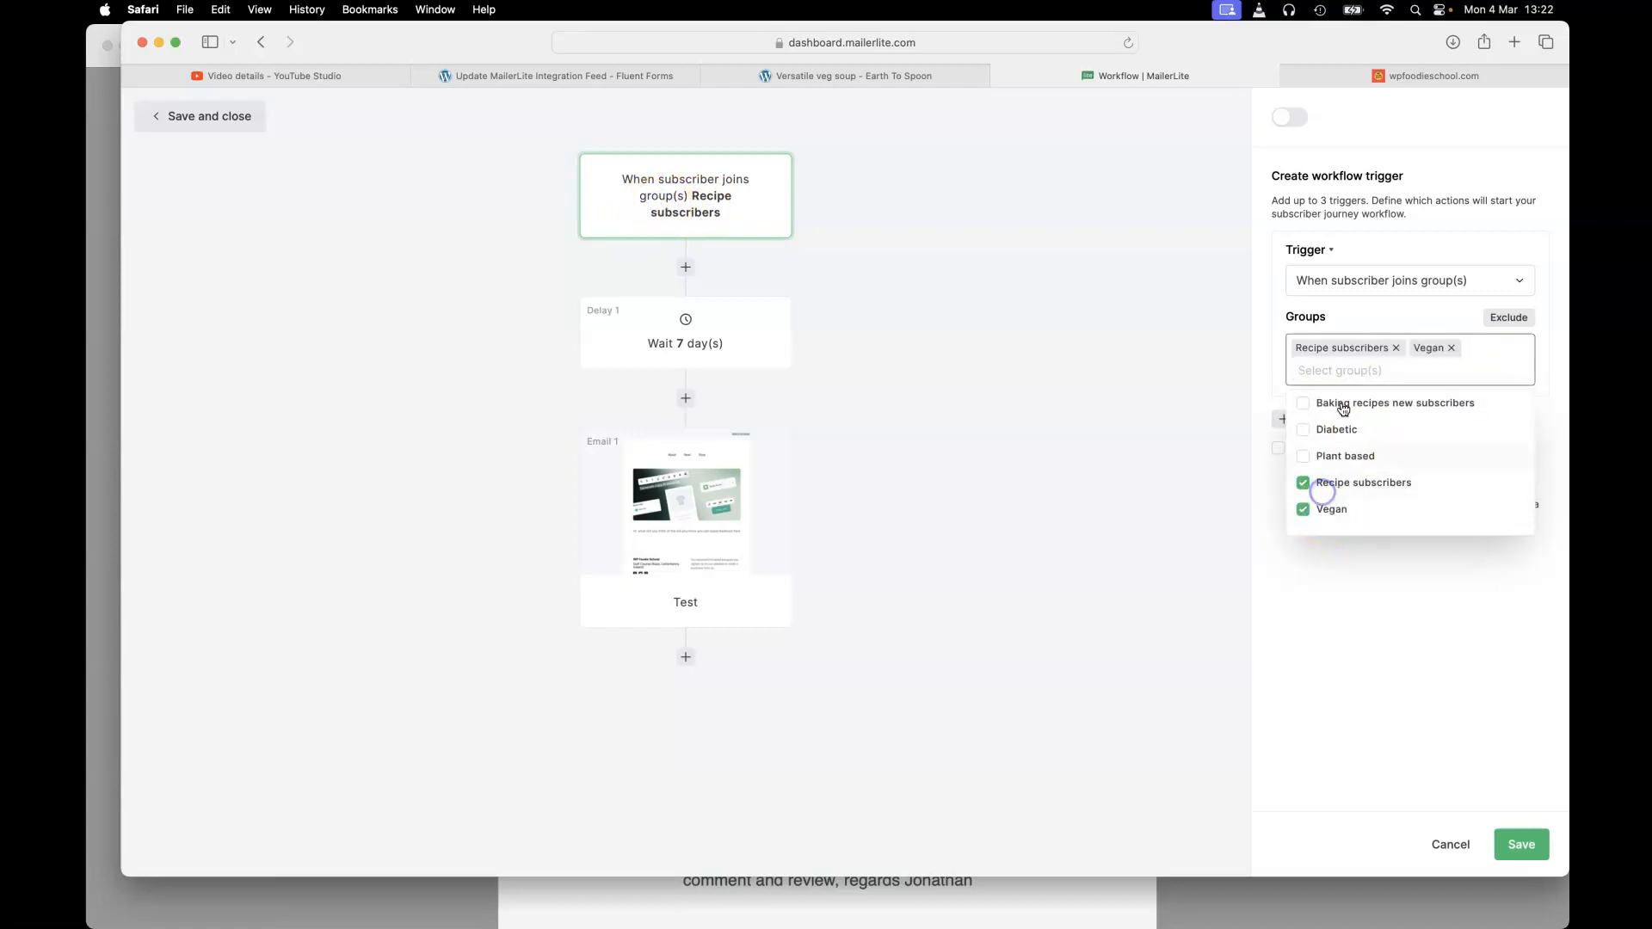
left_click(1397, 349)
left_click(1383, 317)
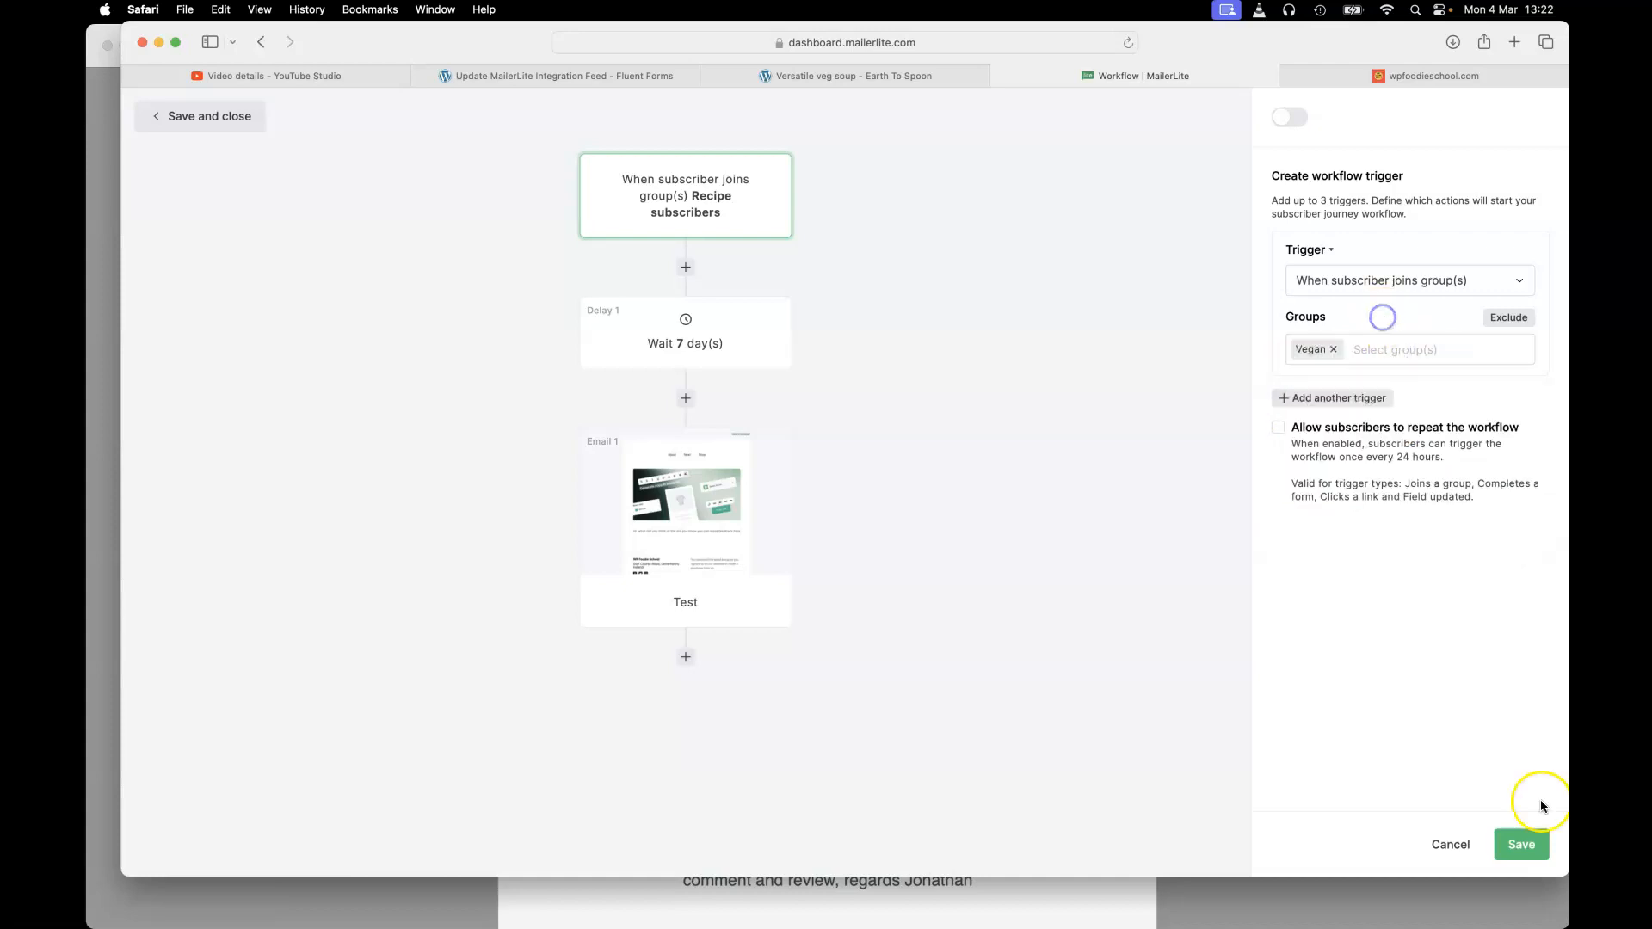
left_click(1517, 843)
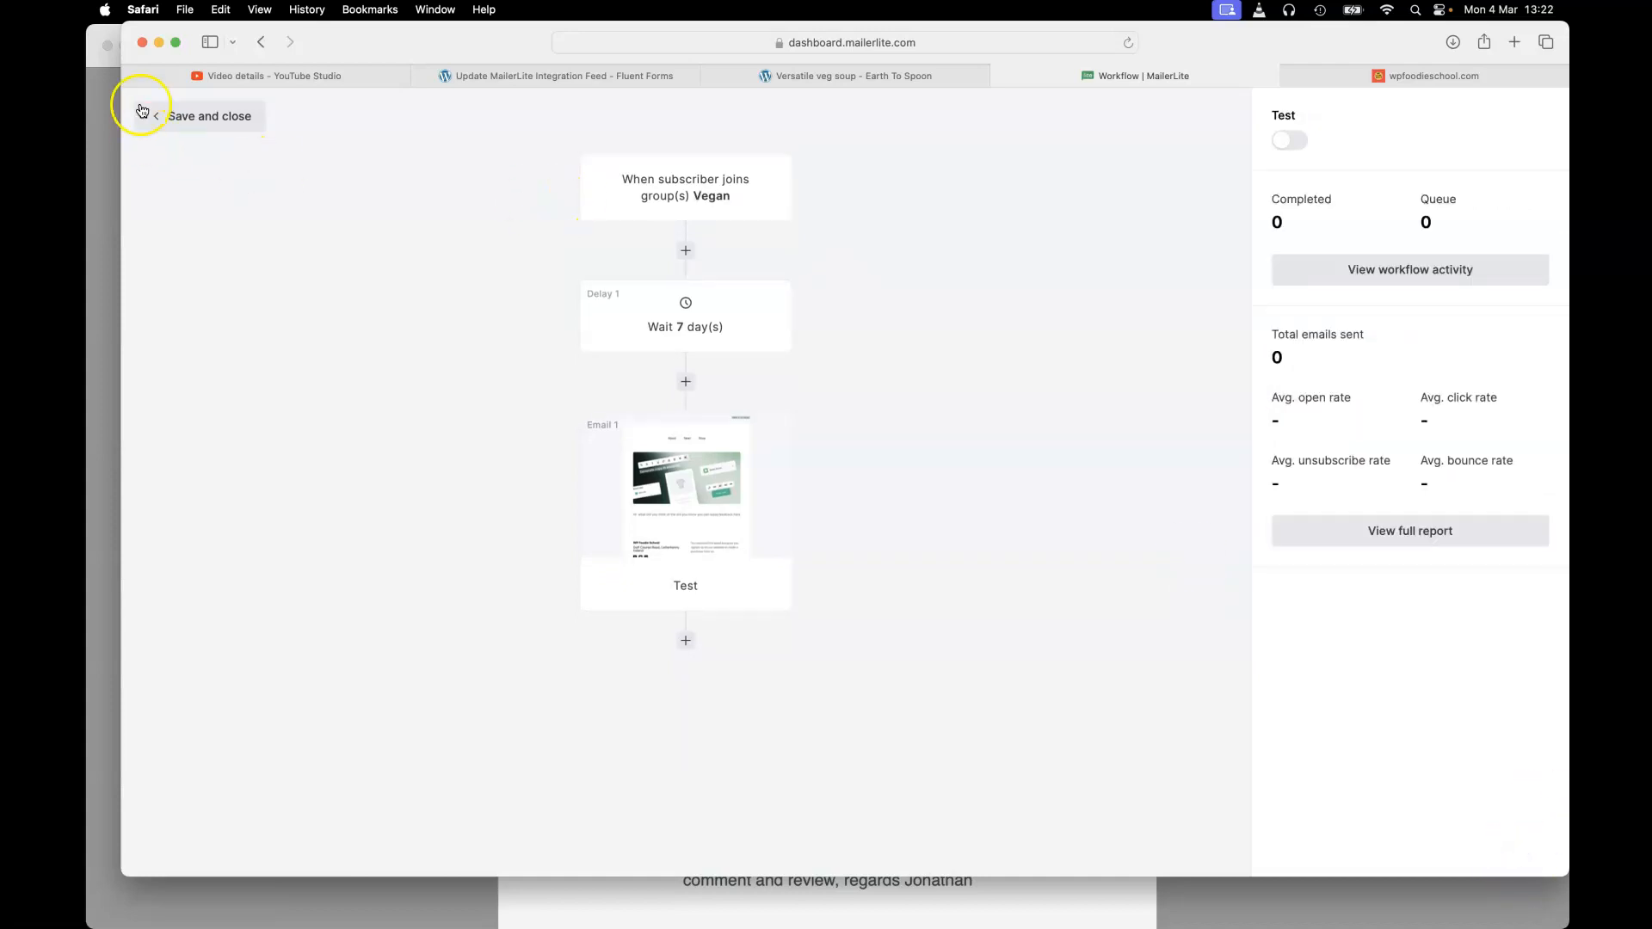
left_click(175, 42)
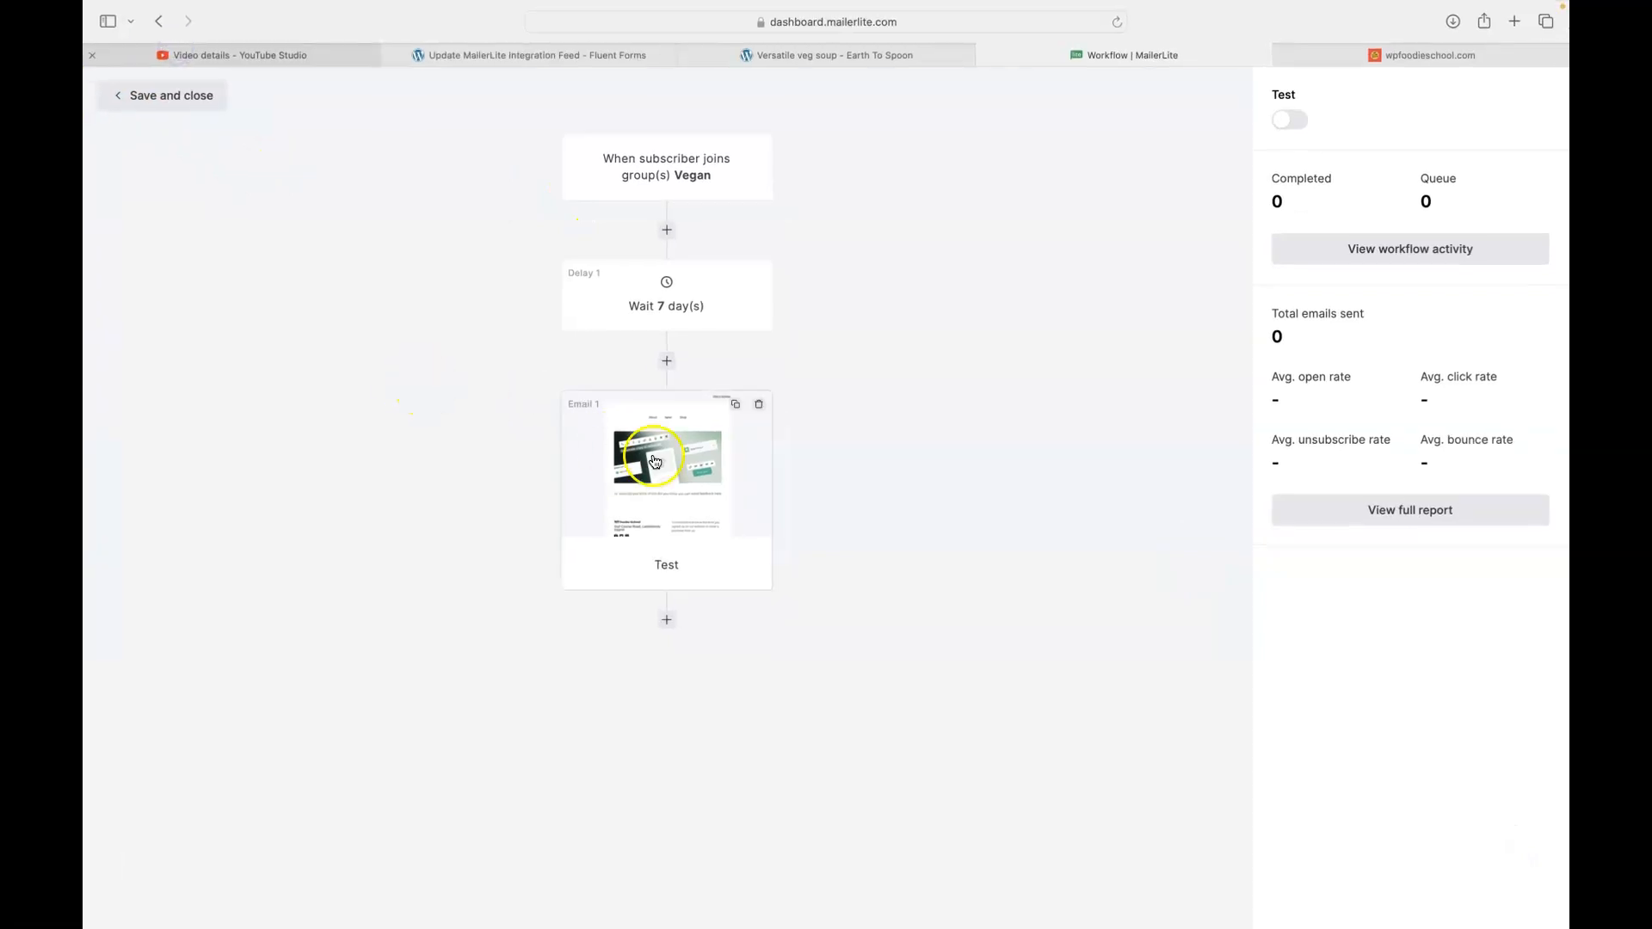
- Open the Test workflow's Email 1 content in the drag & drop editor
left_click(649, 310)
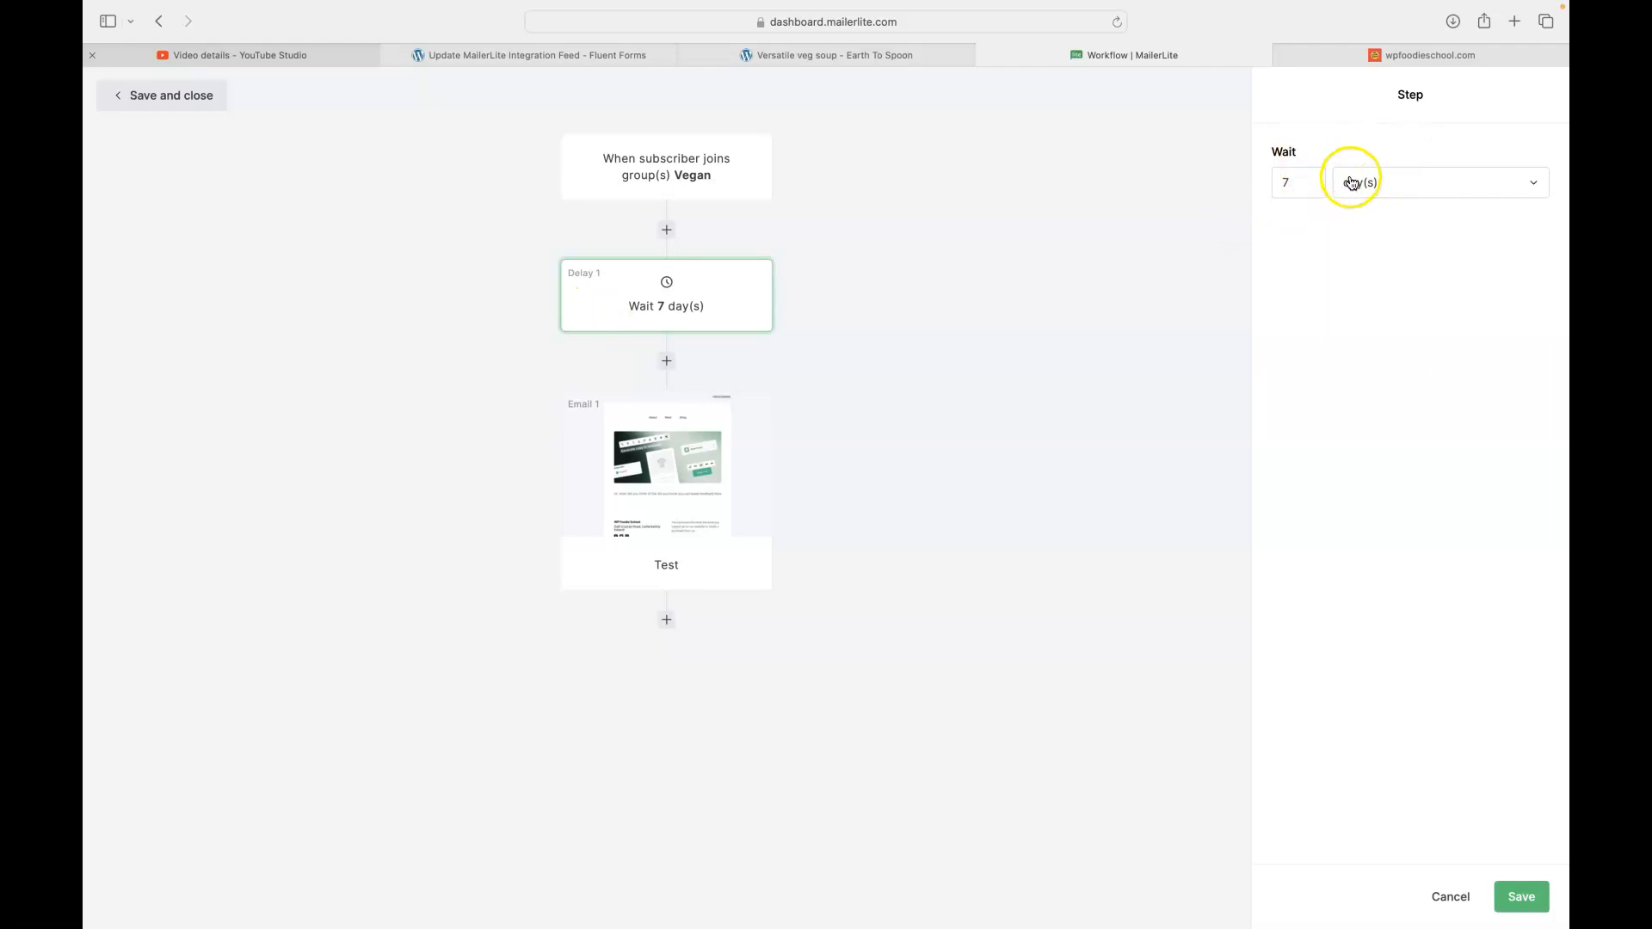
left_click(646, 467)
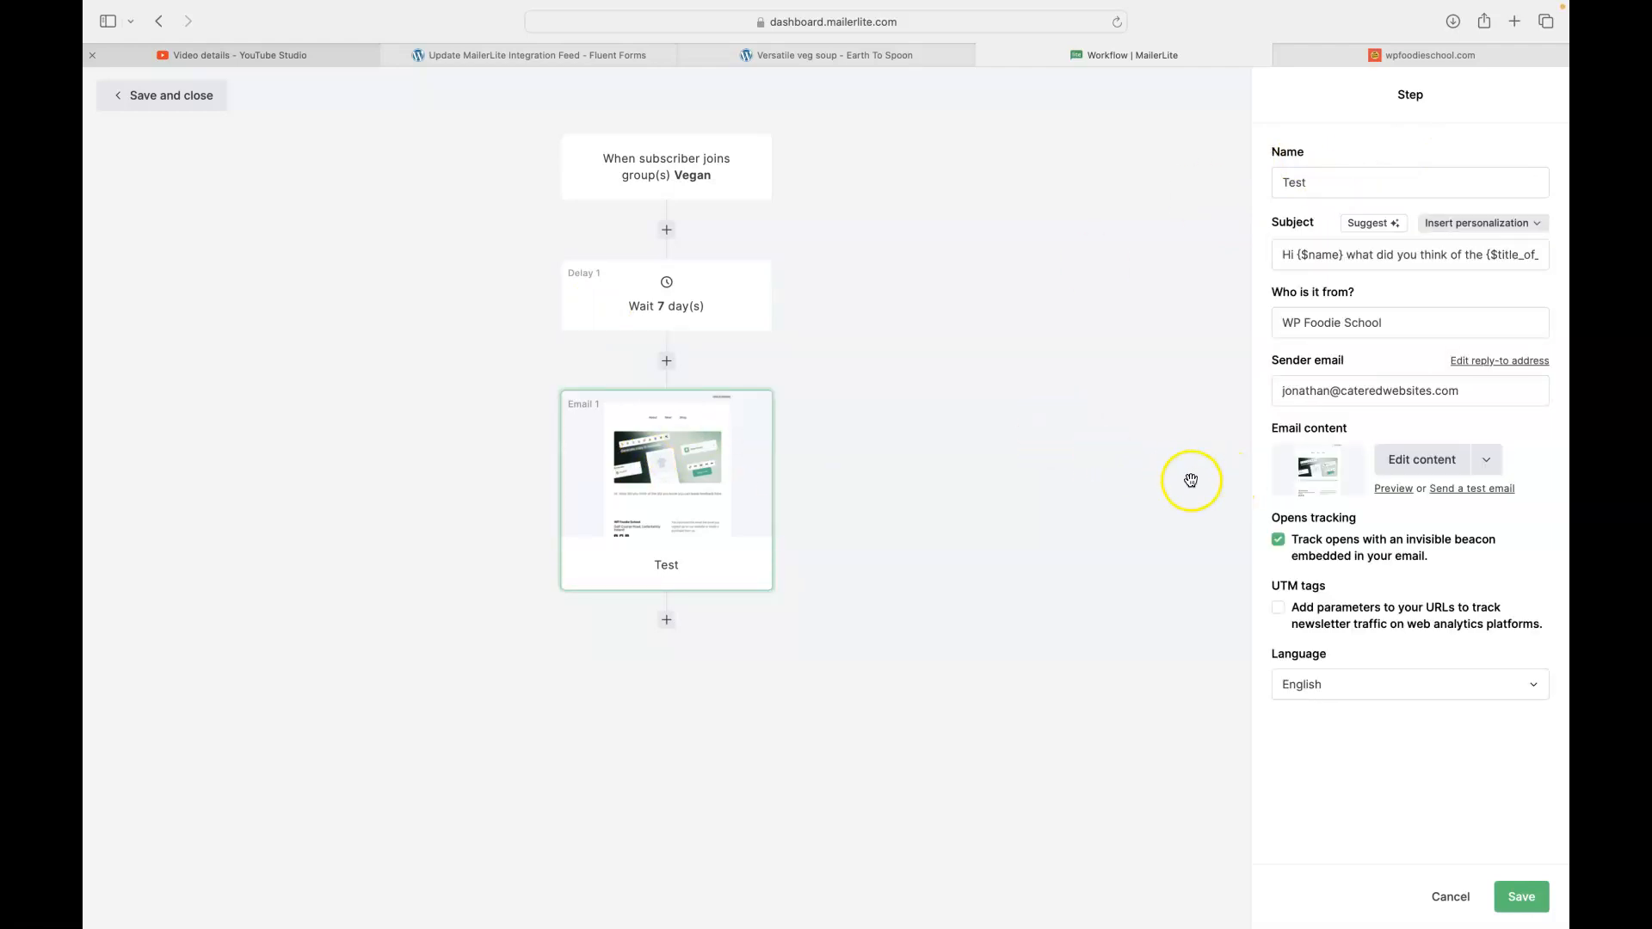
left_click(1422, 461)
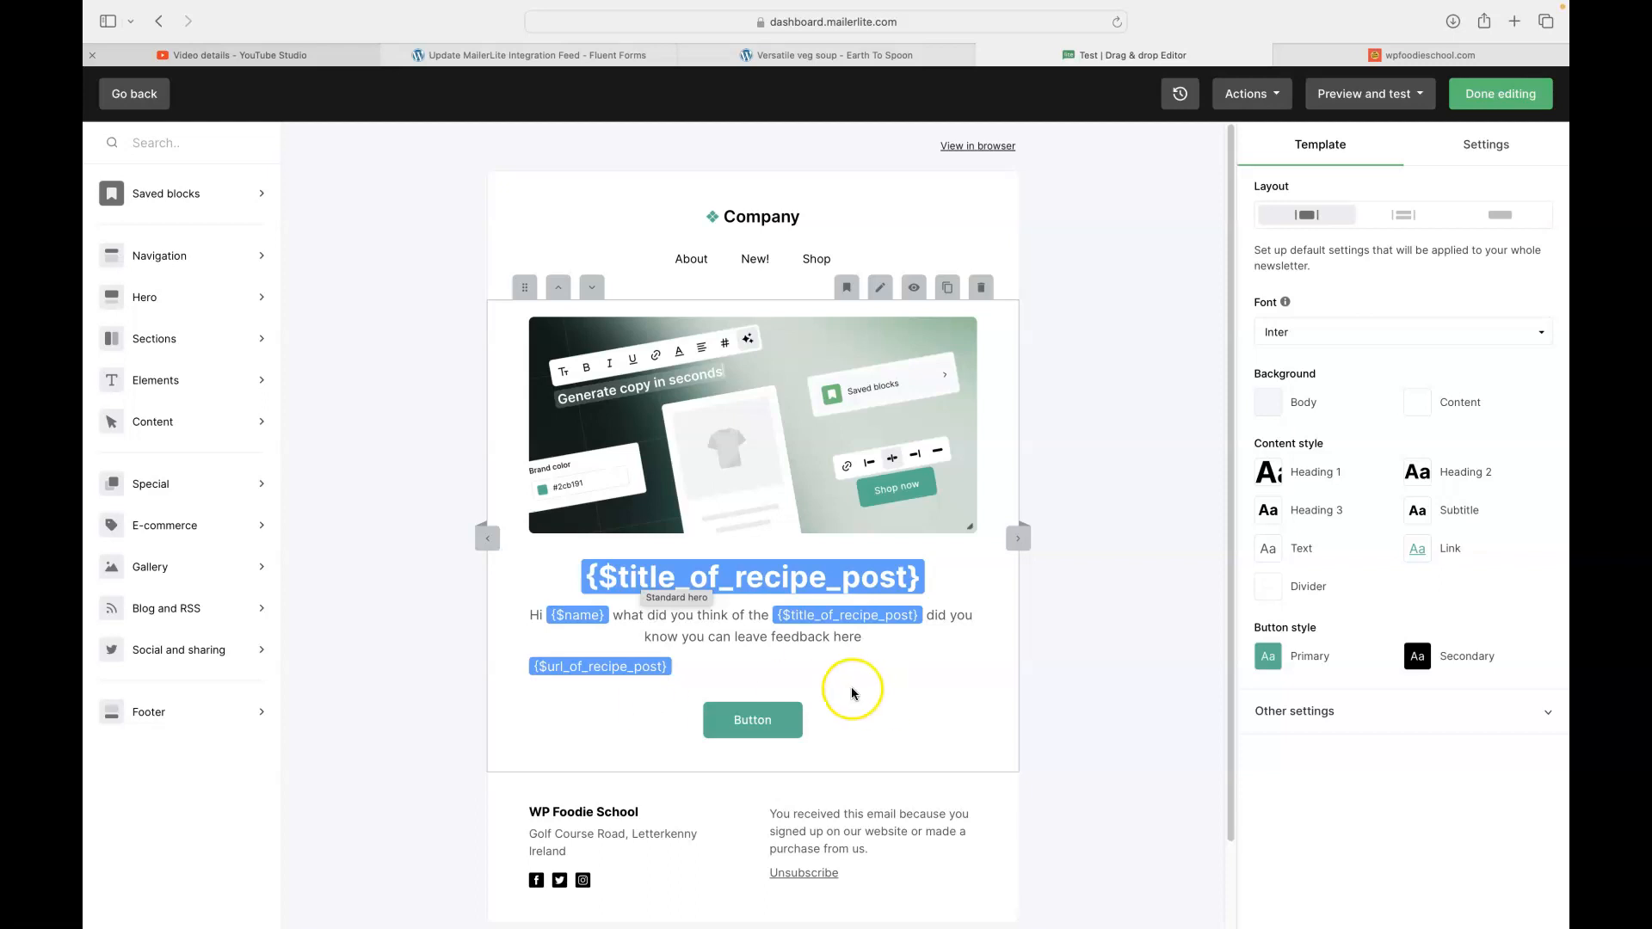
- Drop a Standard hero block below the Button and select its 'Introduce your concept' heading
scroll(754, 652, "down", 1)
scroll(753, 653, "down", 2)
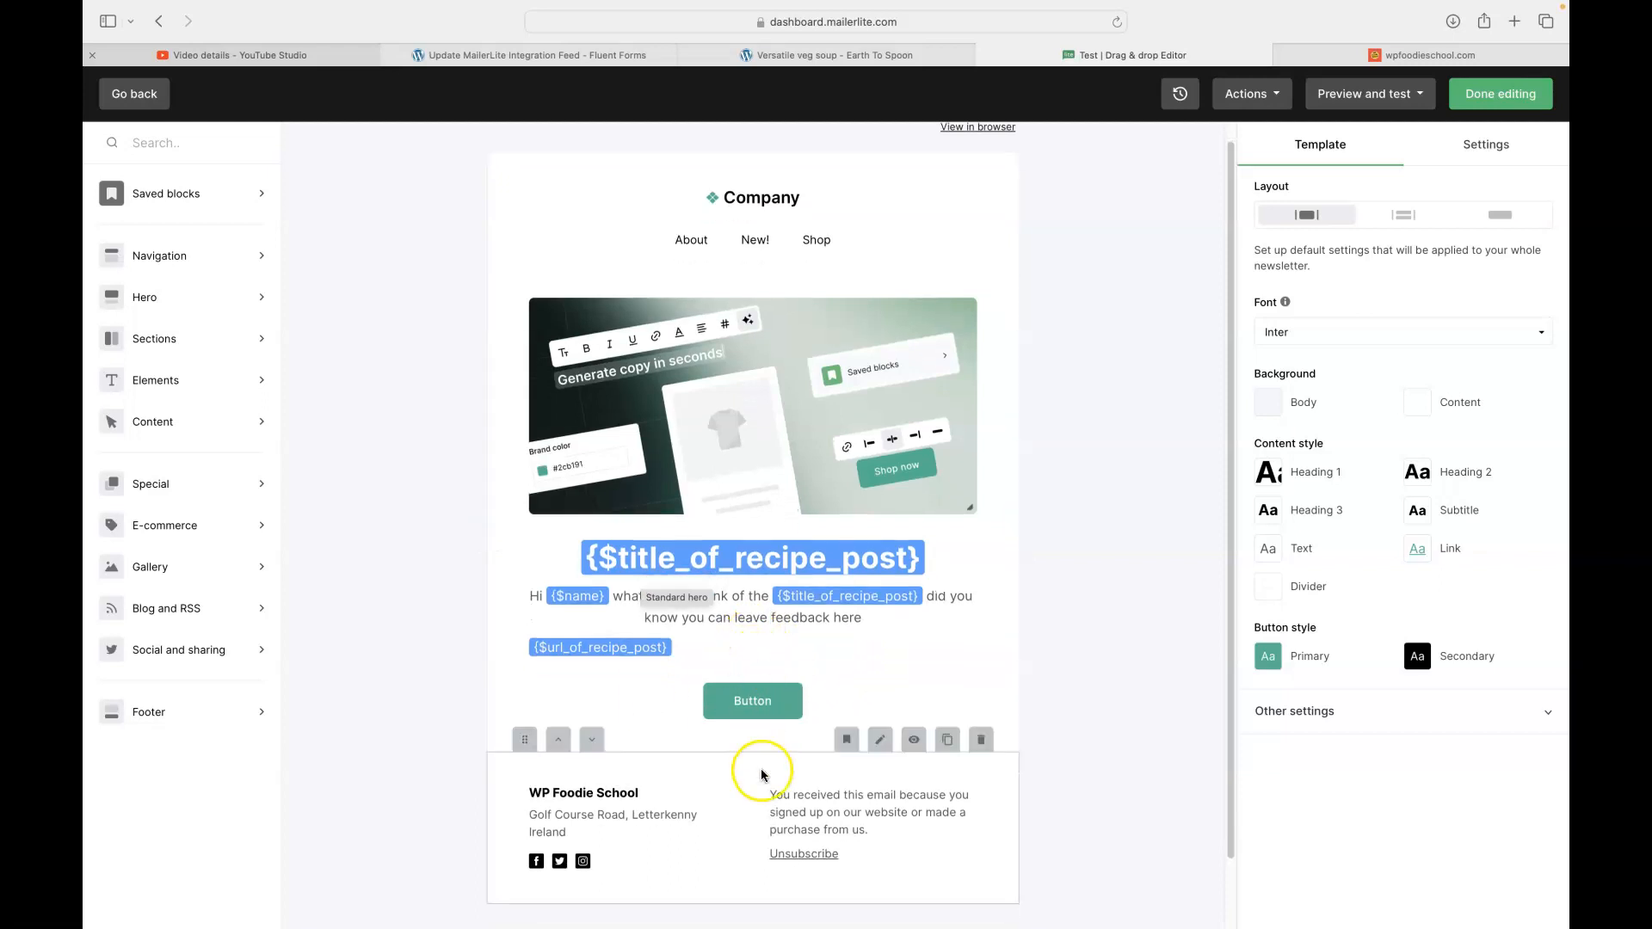
left_click(110, 315)
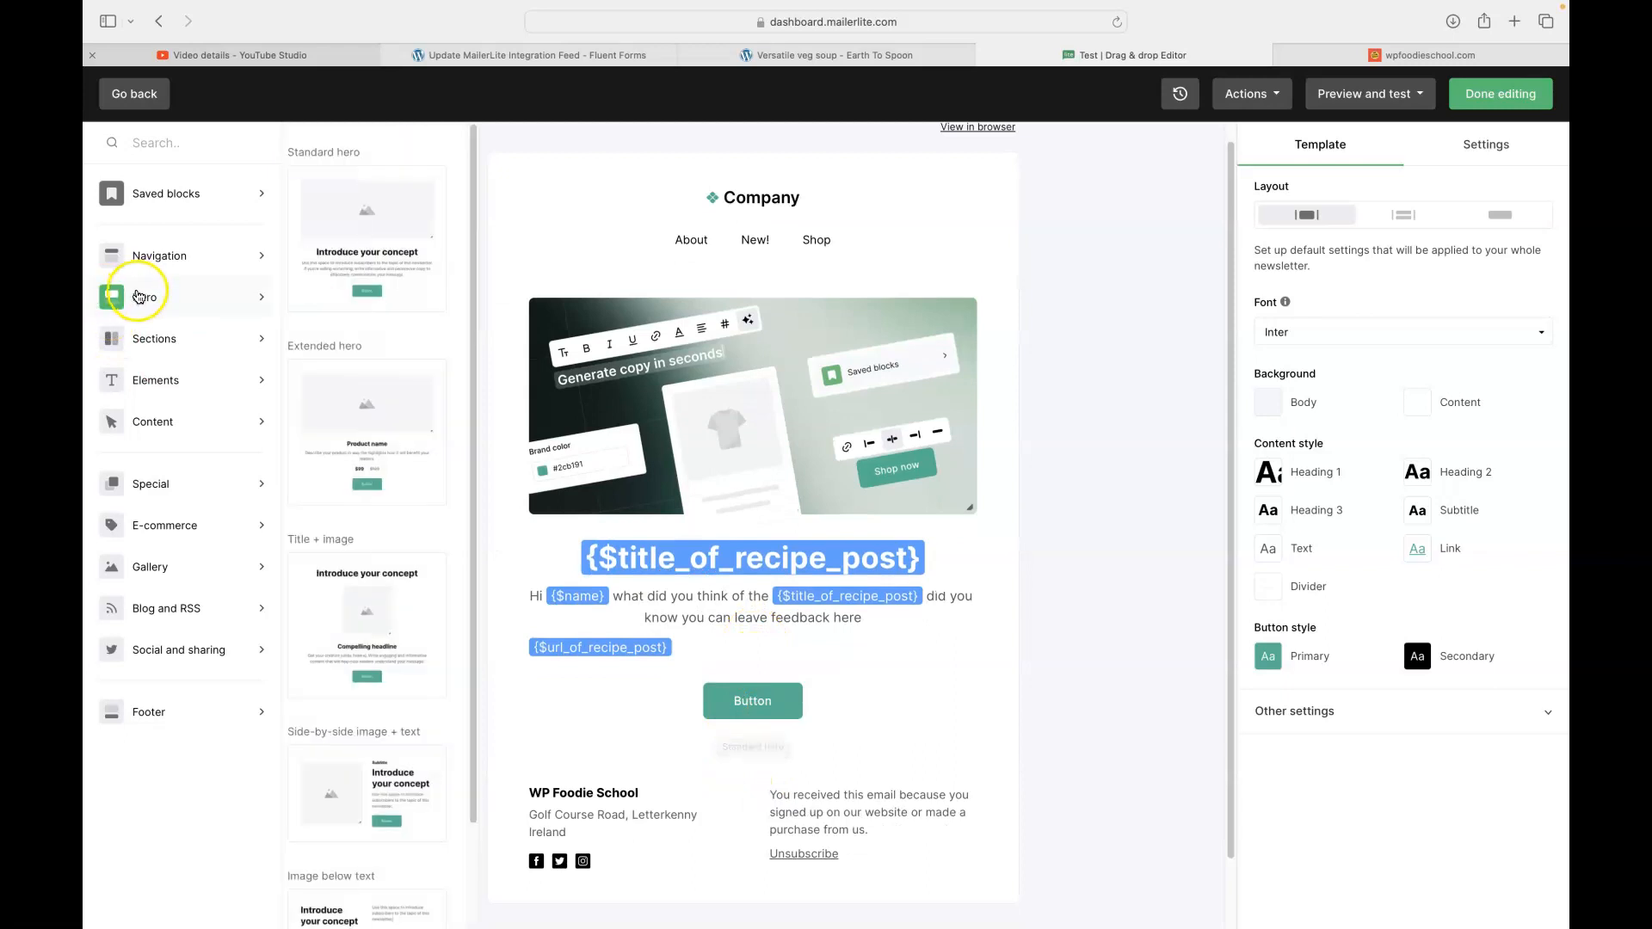
left_click_drag(379, 228, 741, 787)
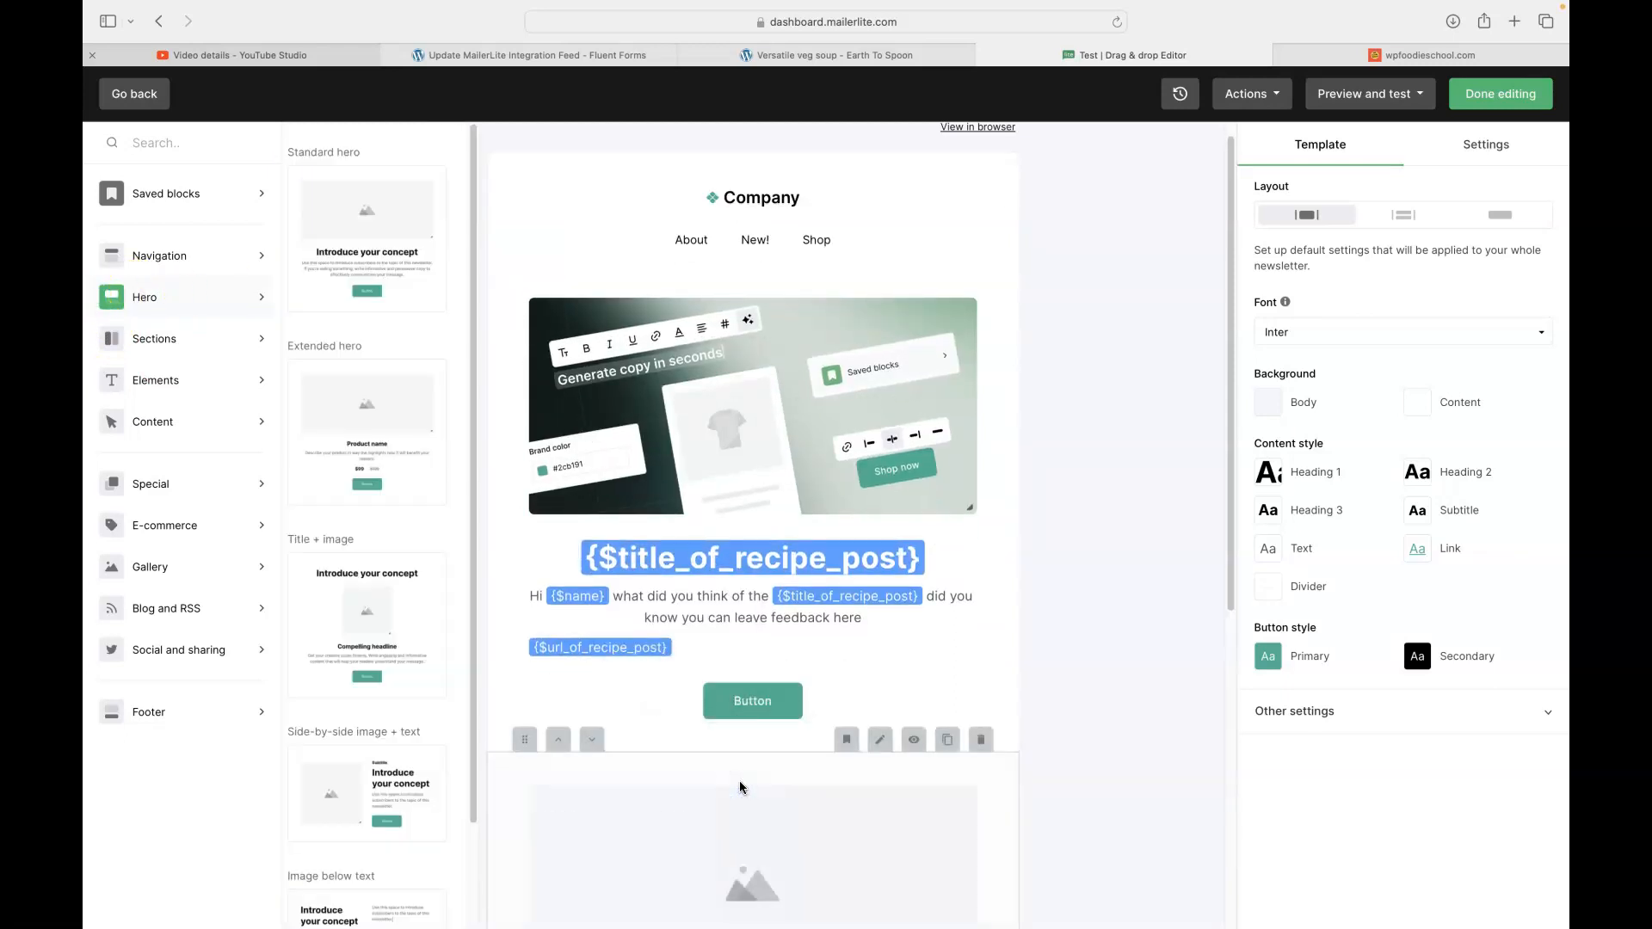
scroll(672, 611, "down", 8)
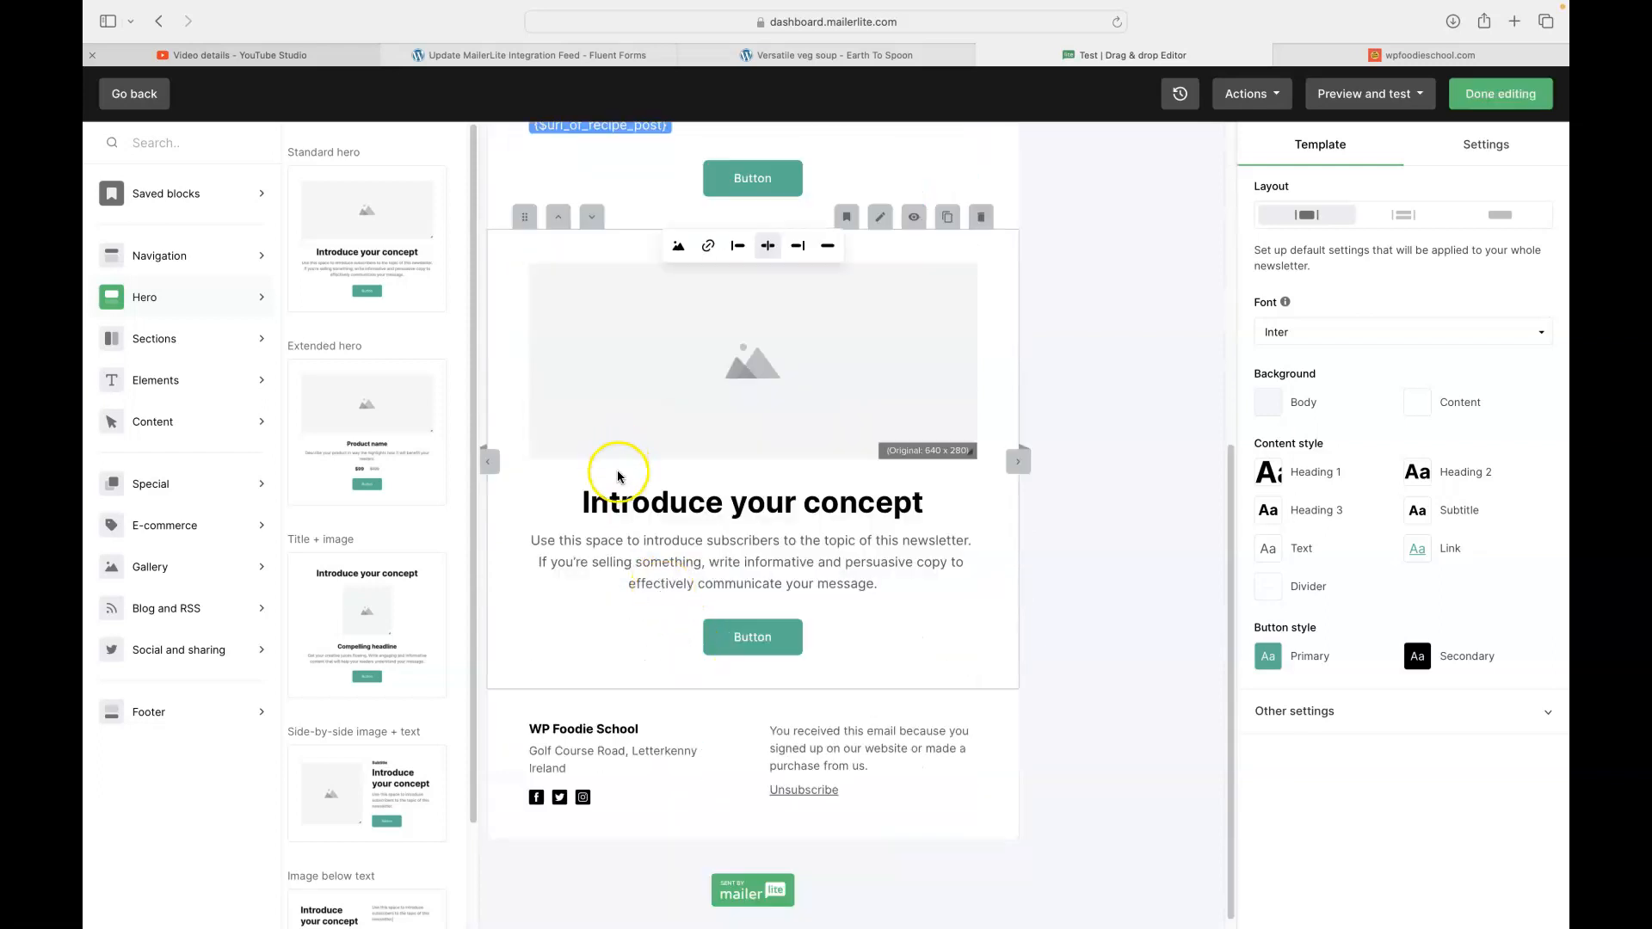
double_click(684, 500)
left_click_drag(684, 501, 866, 500)
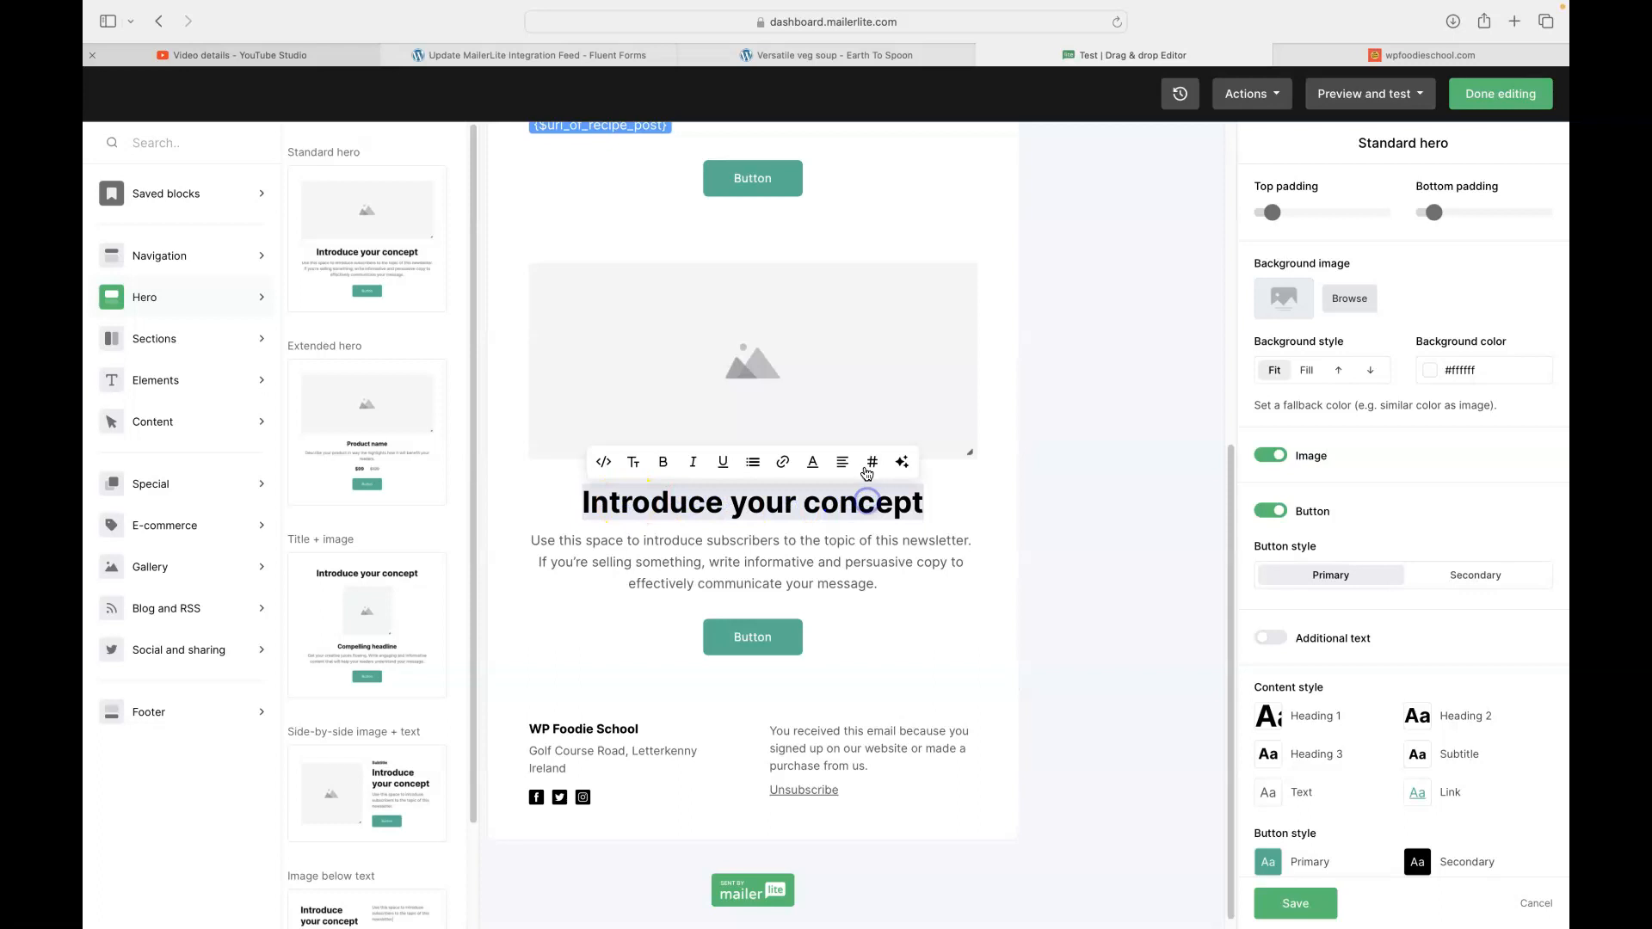
- Replace the hero heading with {$name_of_recipe} and the greeting's word 'what' with {$name}
left_click(873, 463)
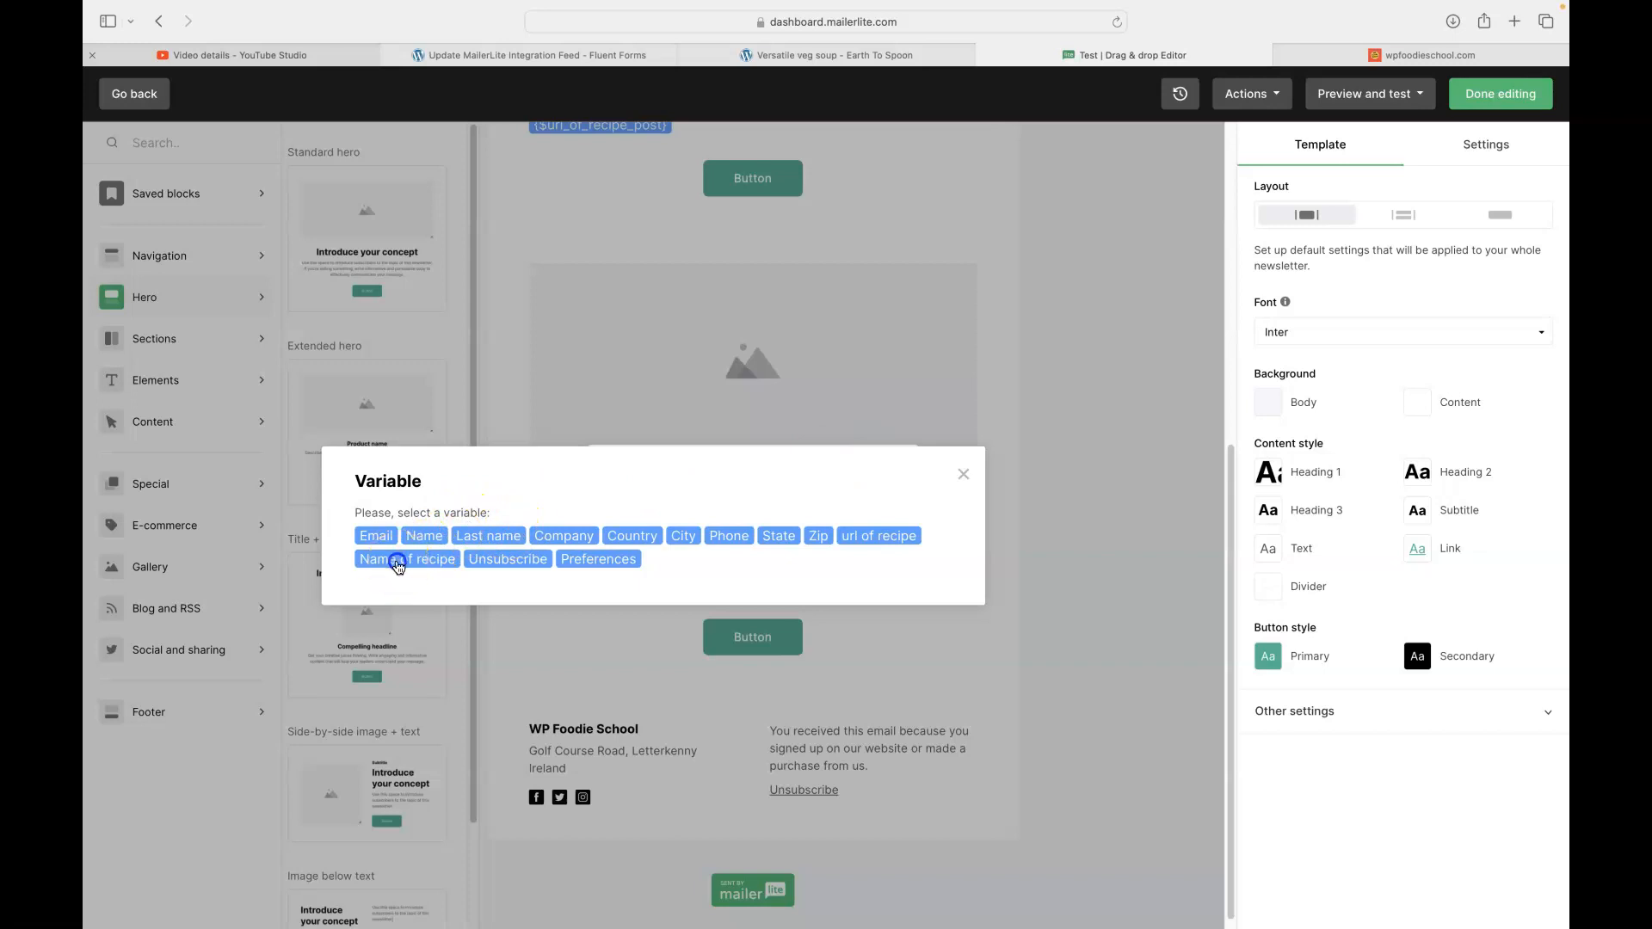
left_click(399, 568)
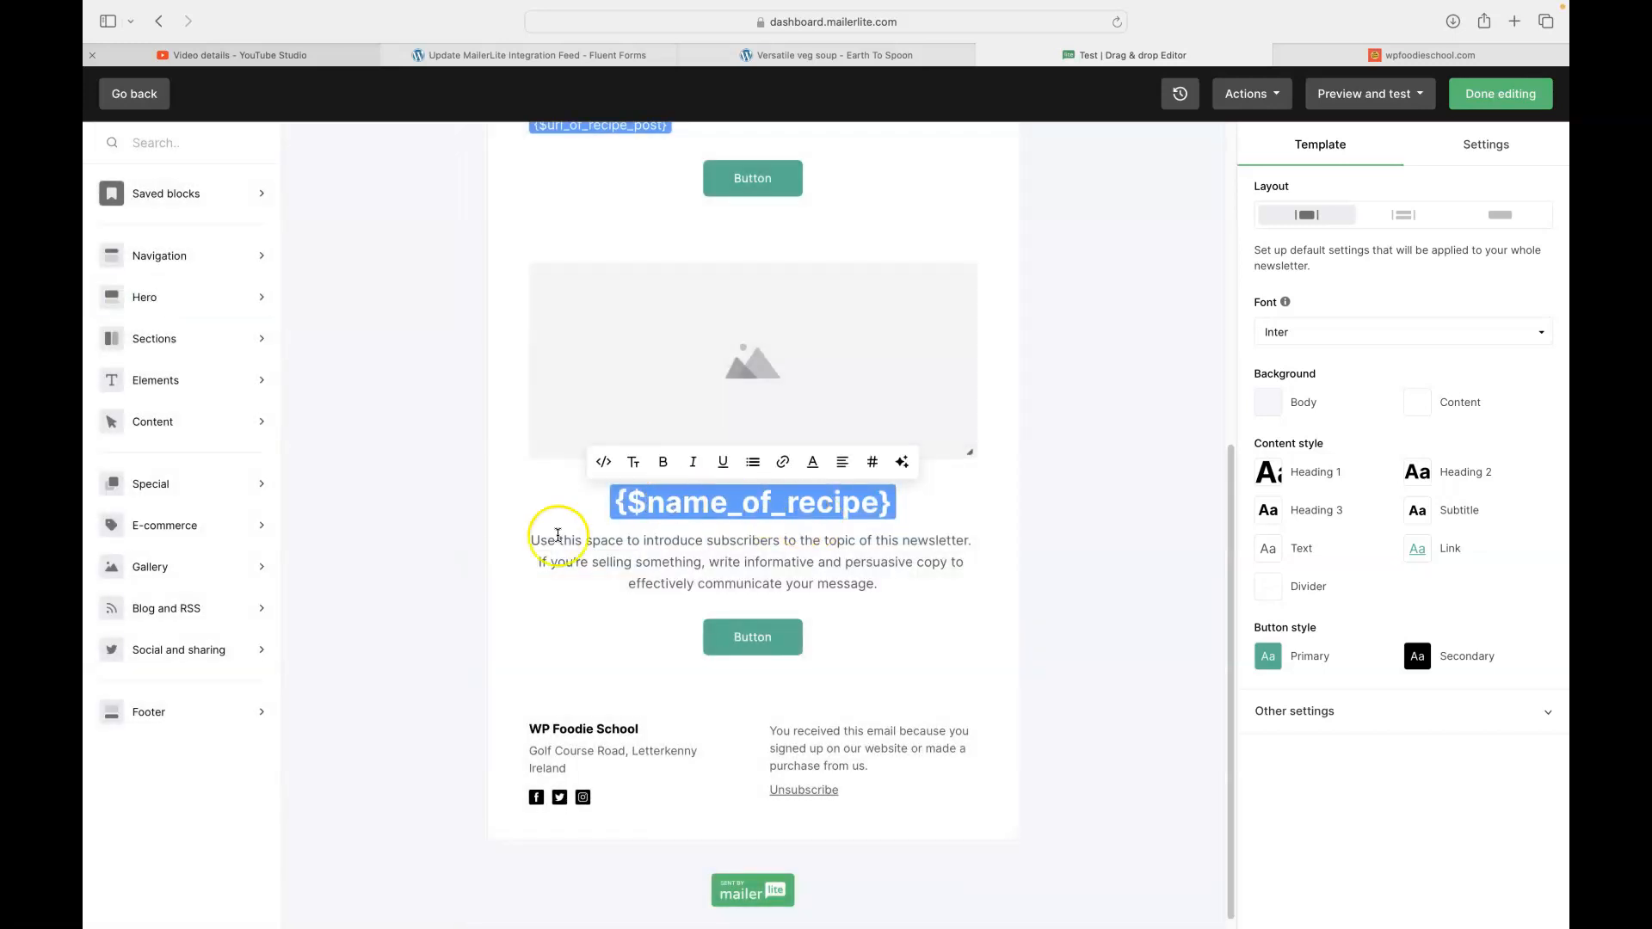
scroll(577, 530, "up", 3)
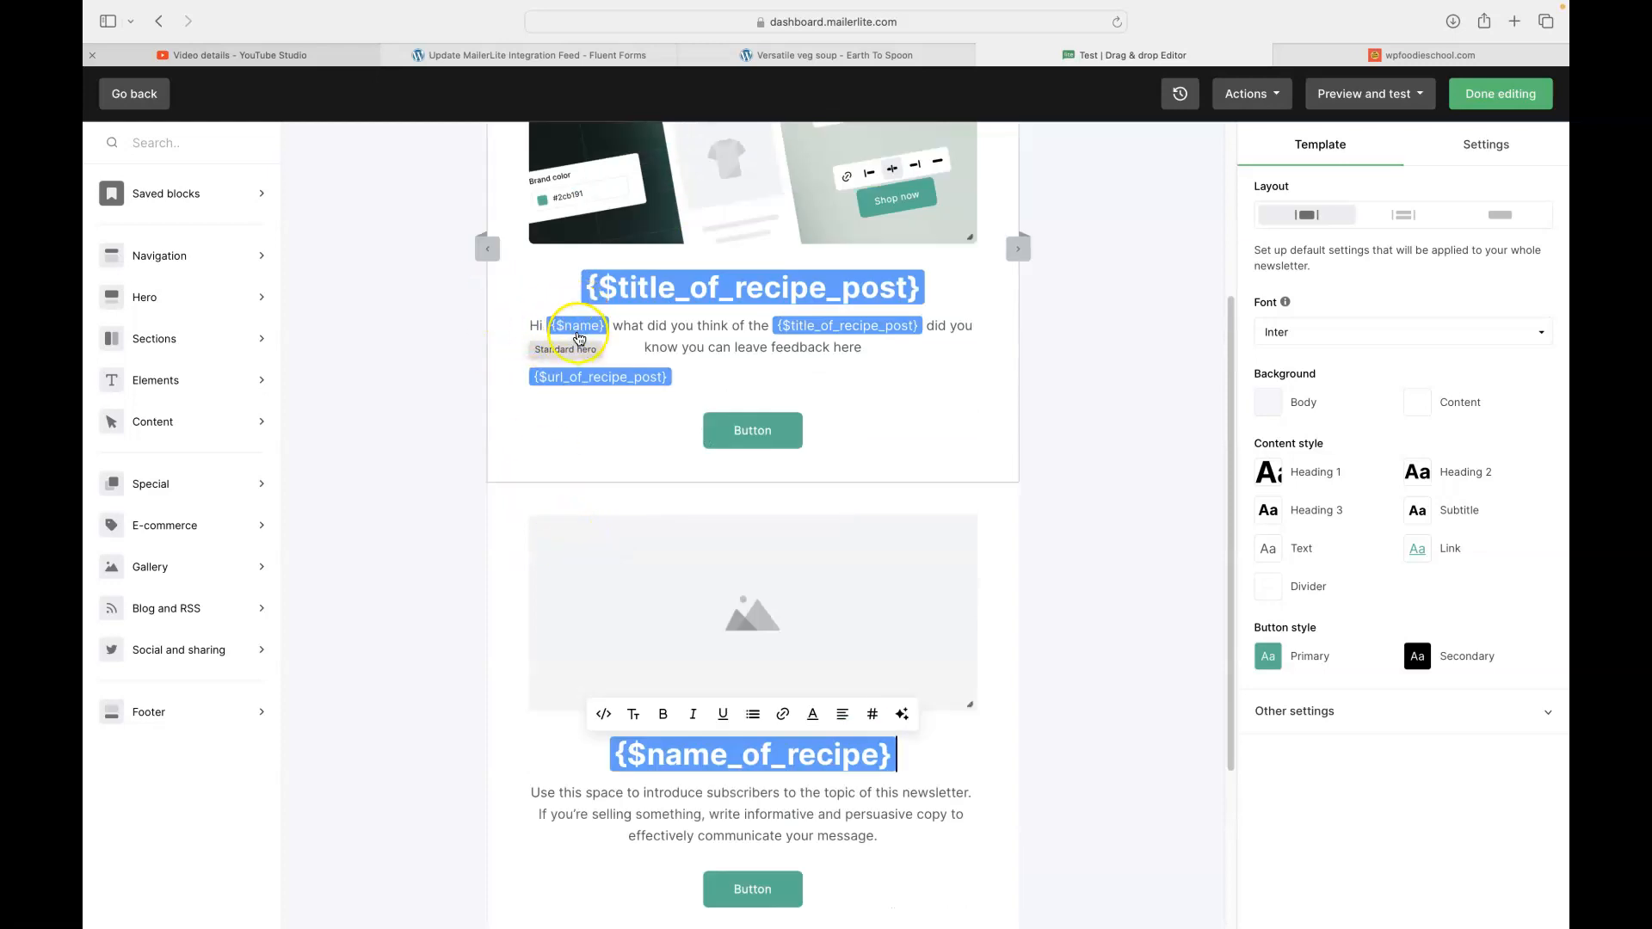
double_click(626, 326)
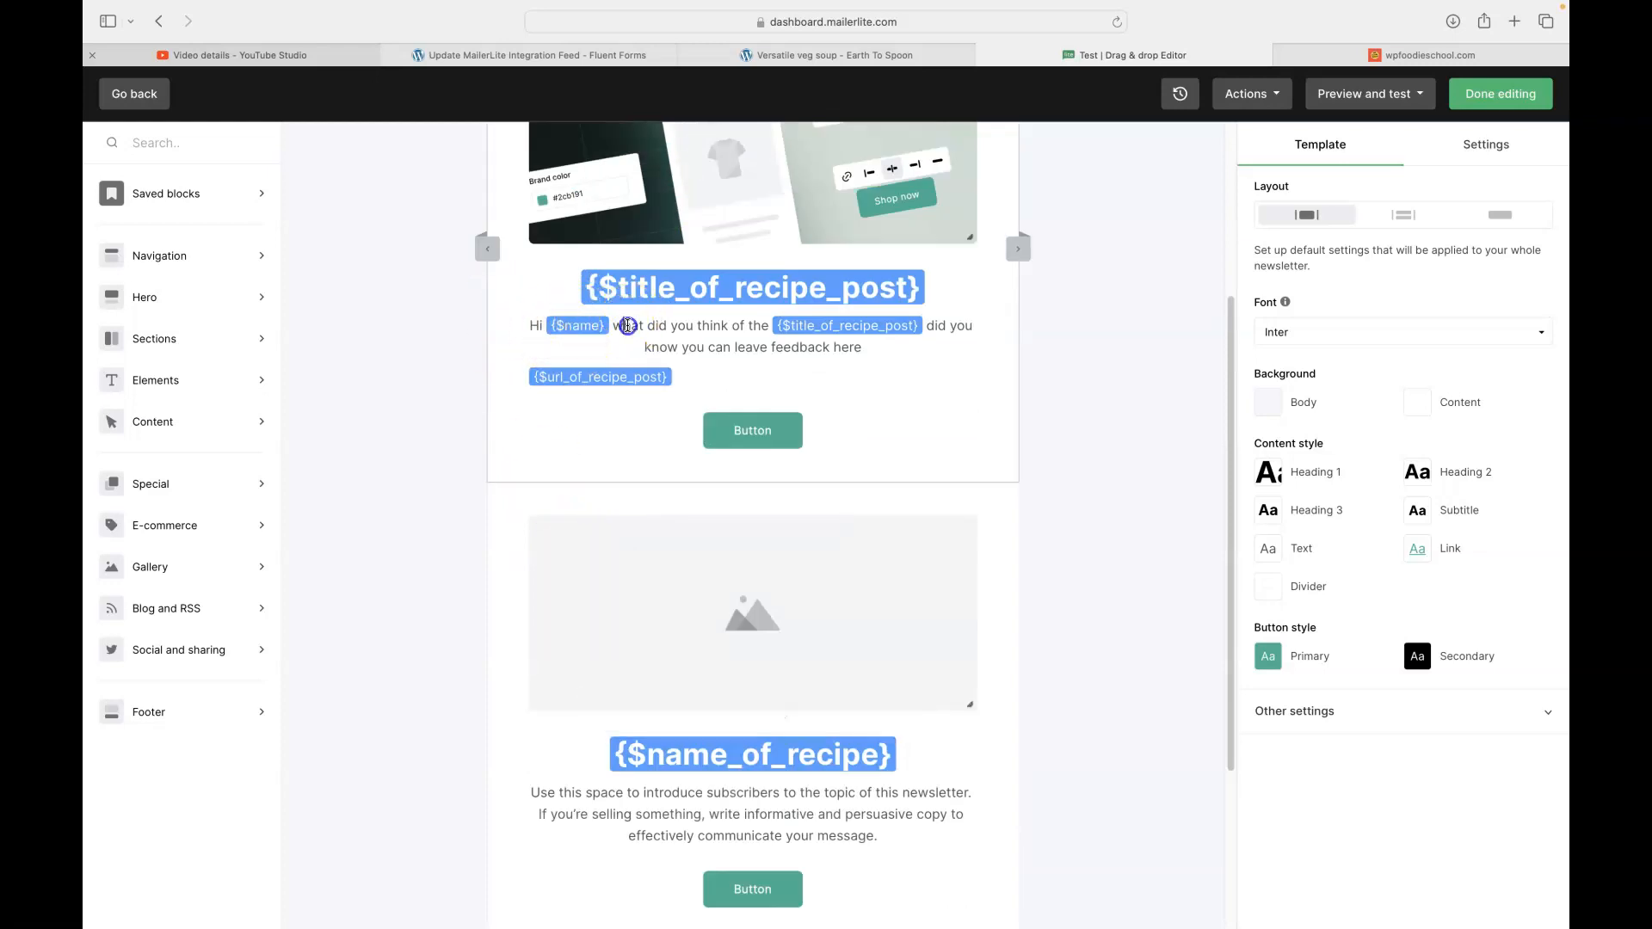
left_click(873, 249)
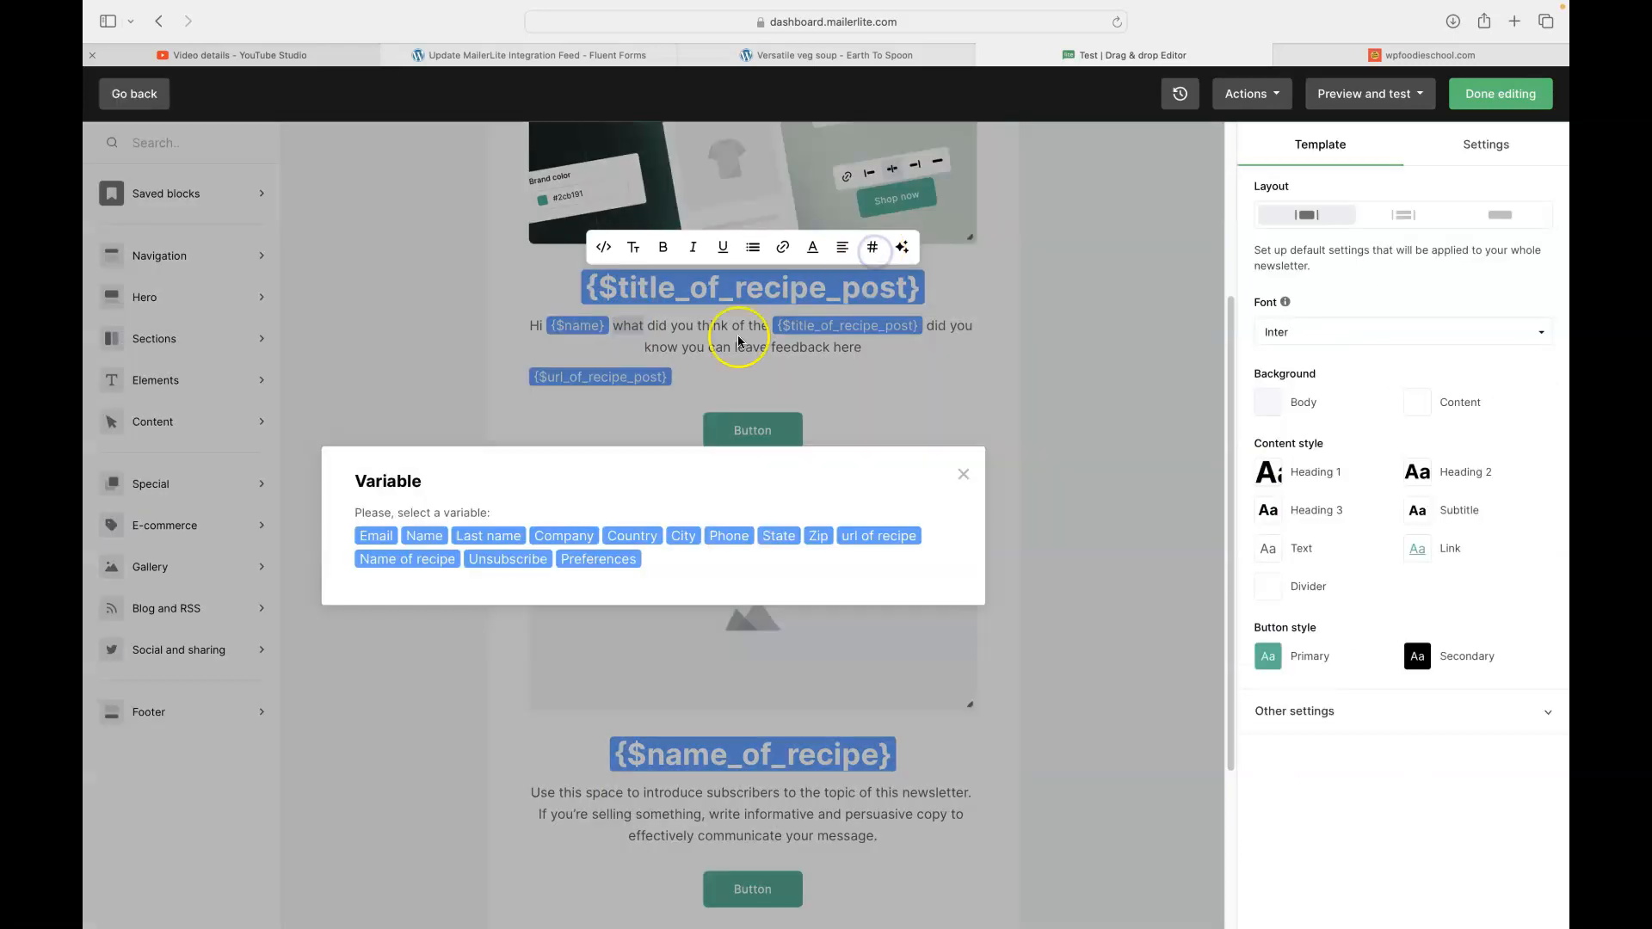
left_click(424, 537)
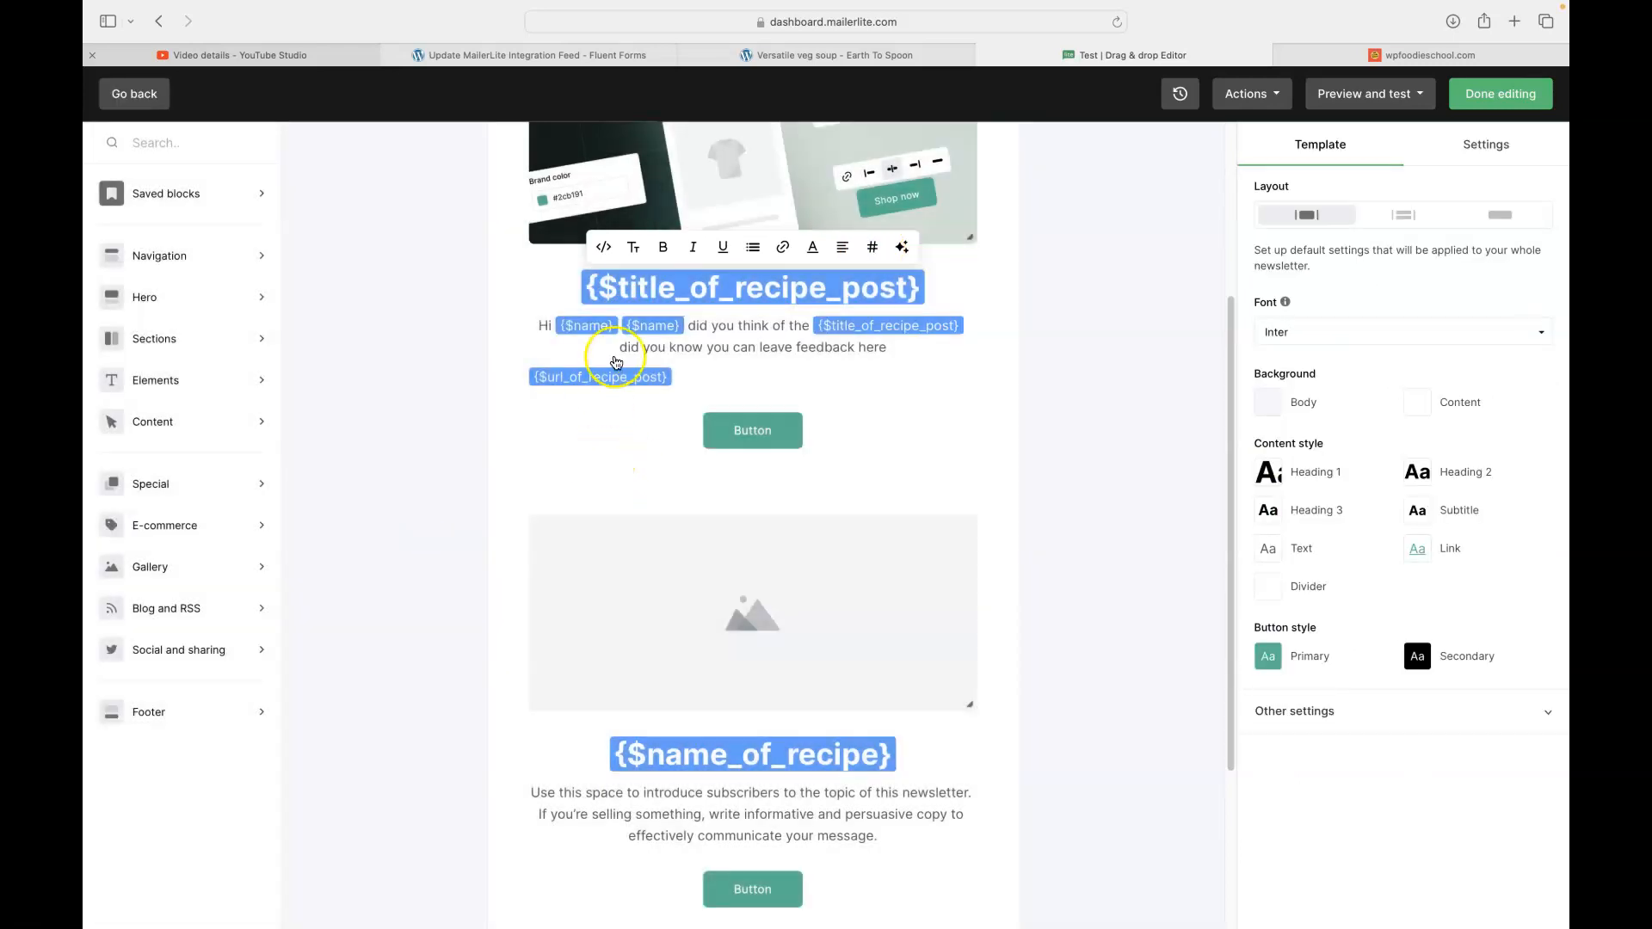